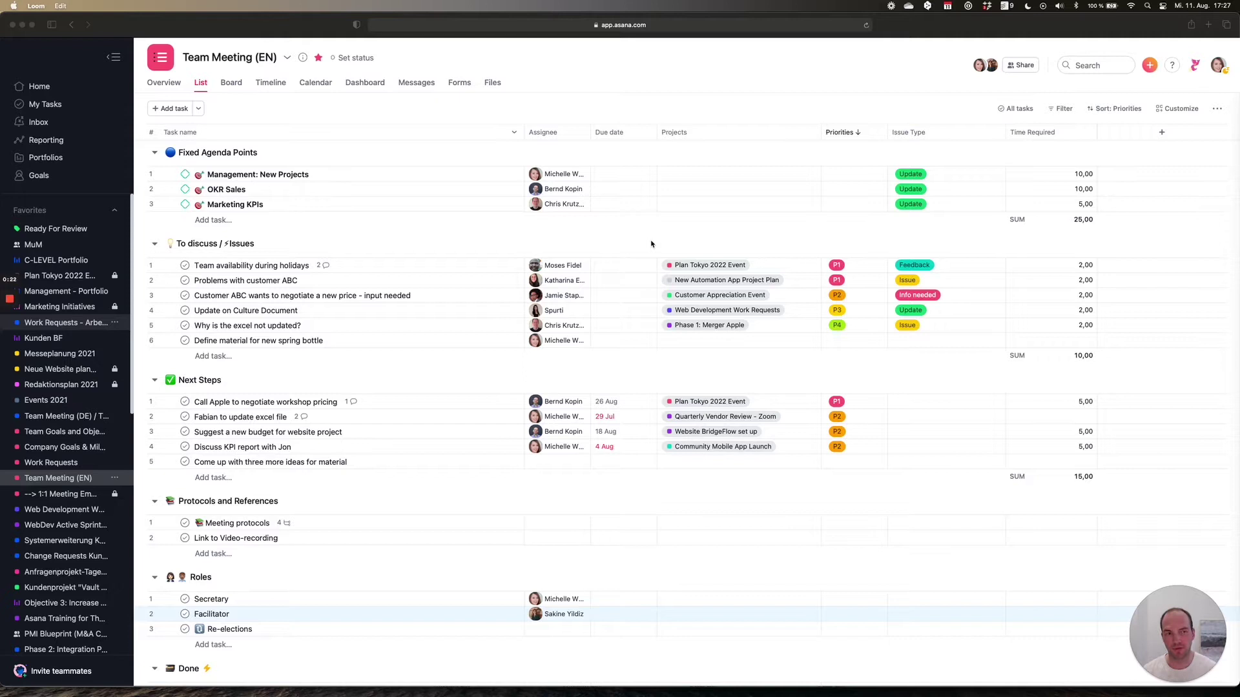
# - Open and dismiss the create menu, and try dragging the Fixed Agenda Points section
pyautogui.scroll(1, 651, 243)
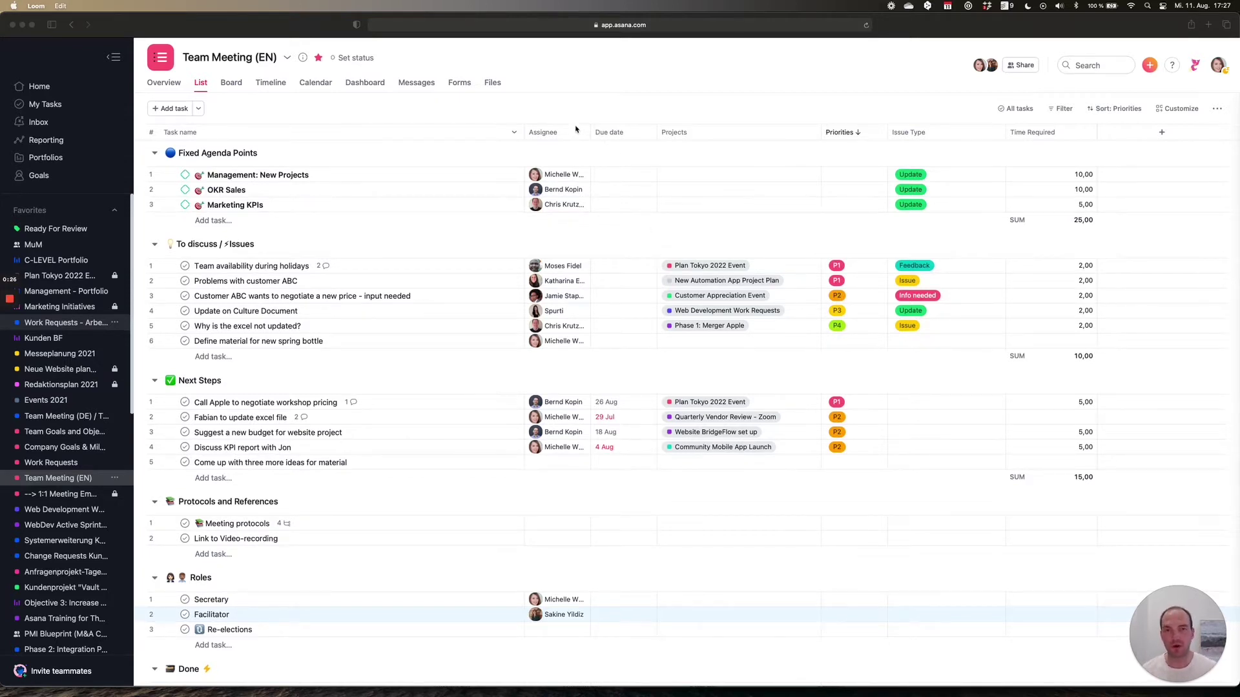
pyautogui.click(1149, 67)
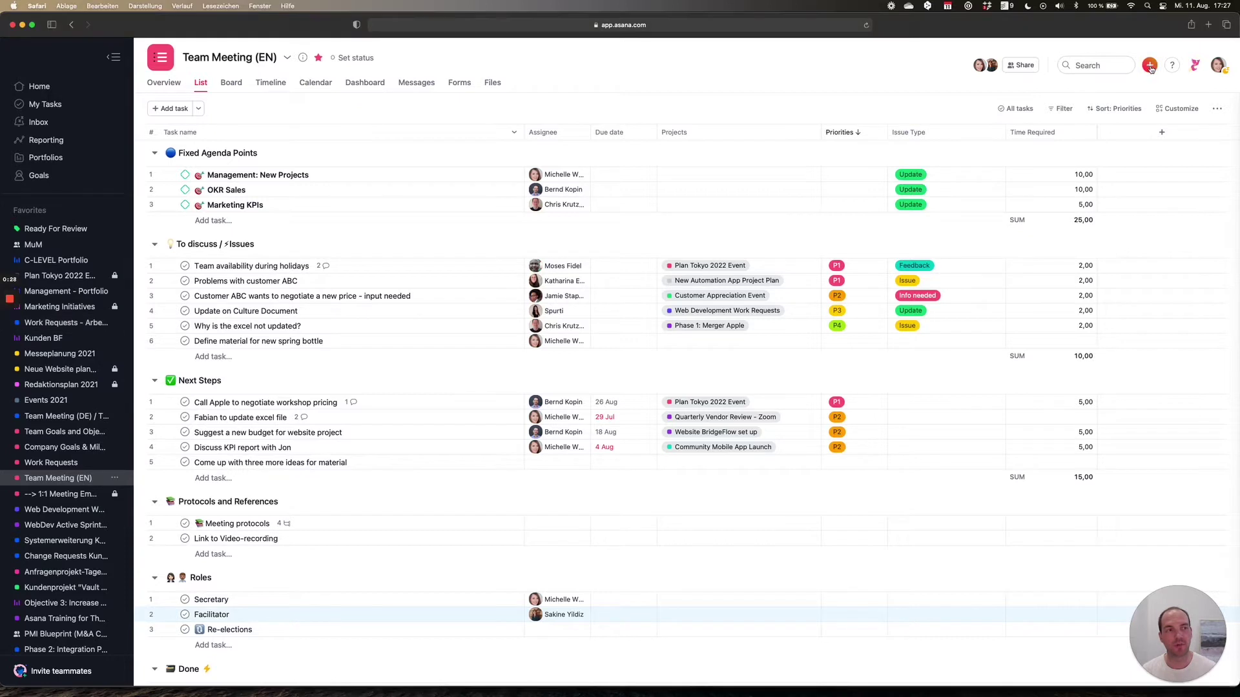
pyautogui.click(1148, 66)
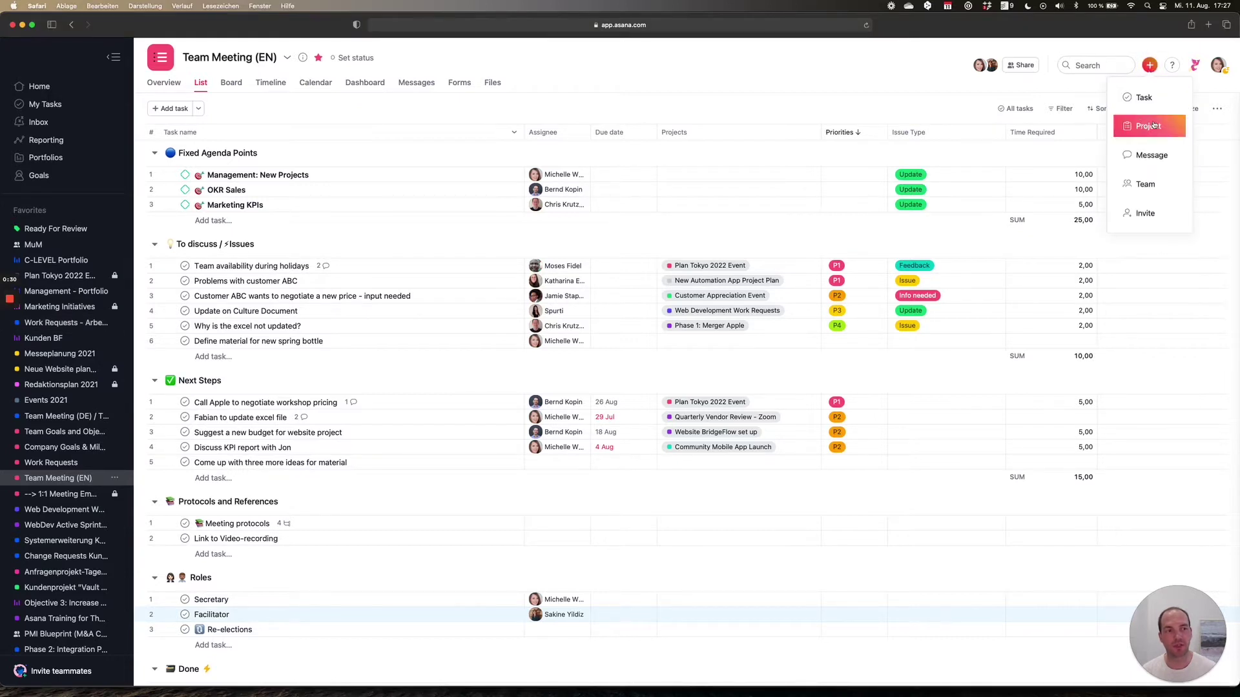
pyautogui.click(960, 79)
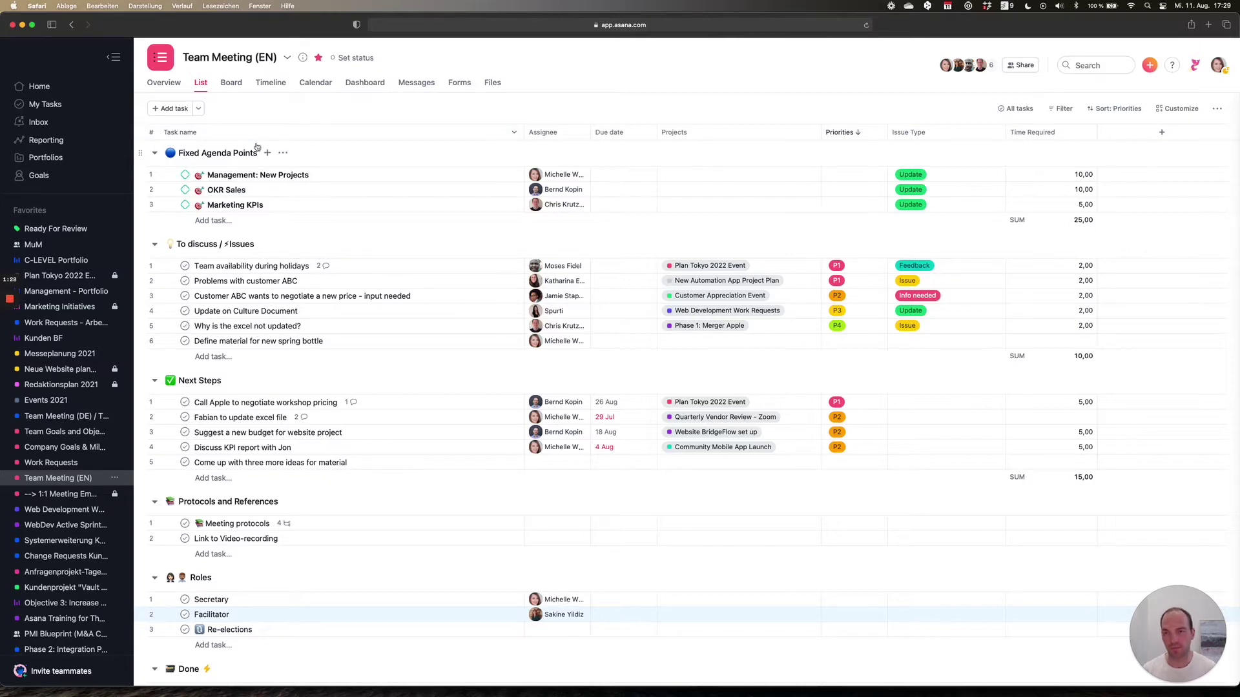
pyautogui.moveTo(181, 153); pyautogui.dragTo(188, 155)
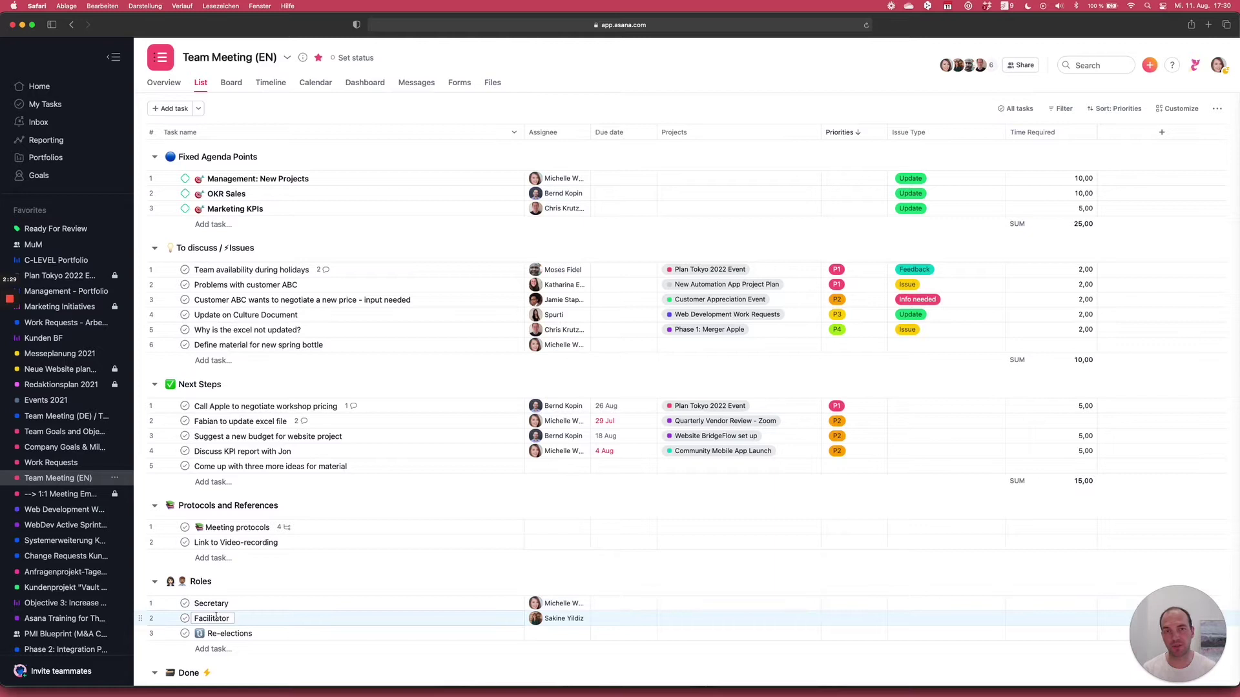
# - Collapse the left sidebar with Tab+M after checking the Done section
pyautogui.scroll(-4, 217, 617)
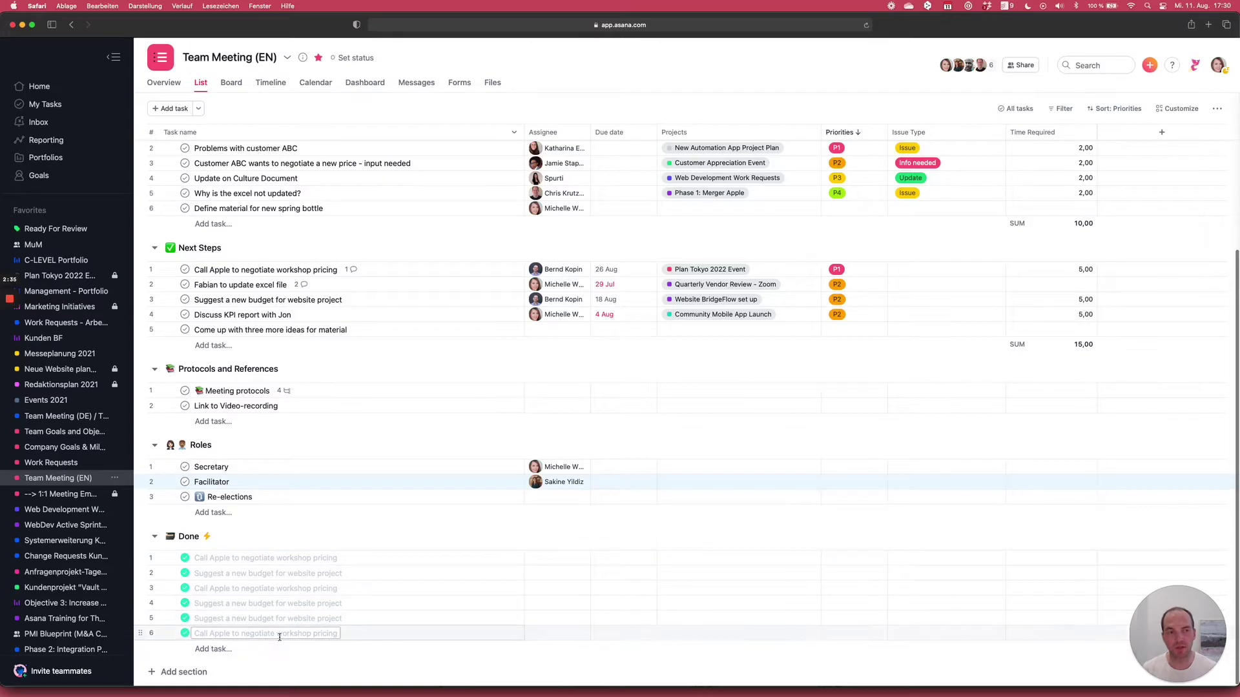
pyautogui.scroll(4, 348, 450)
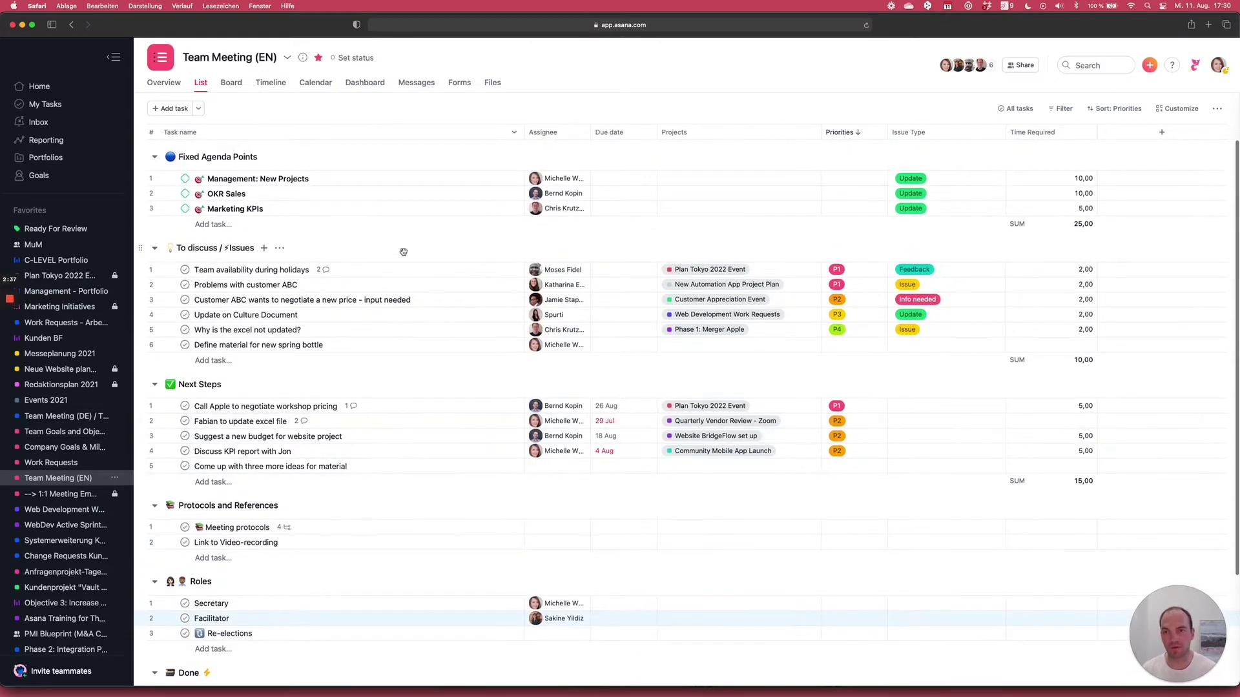
pyautogui.hotkey('Tab', 'm')
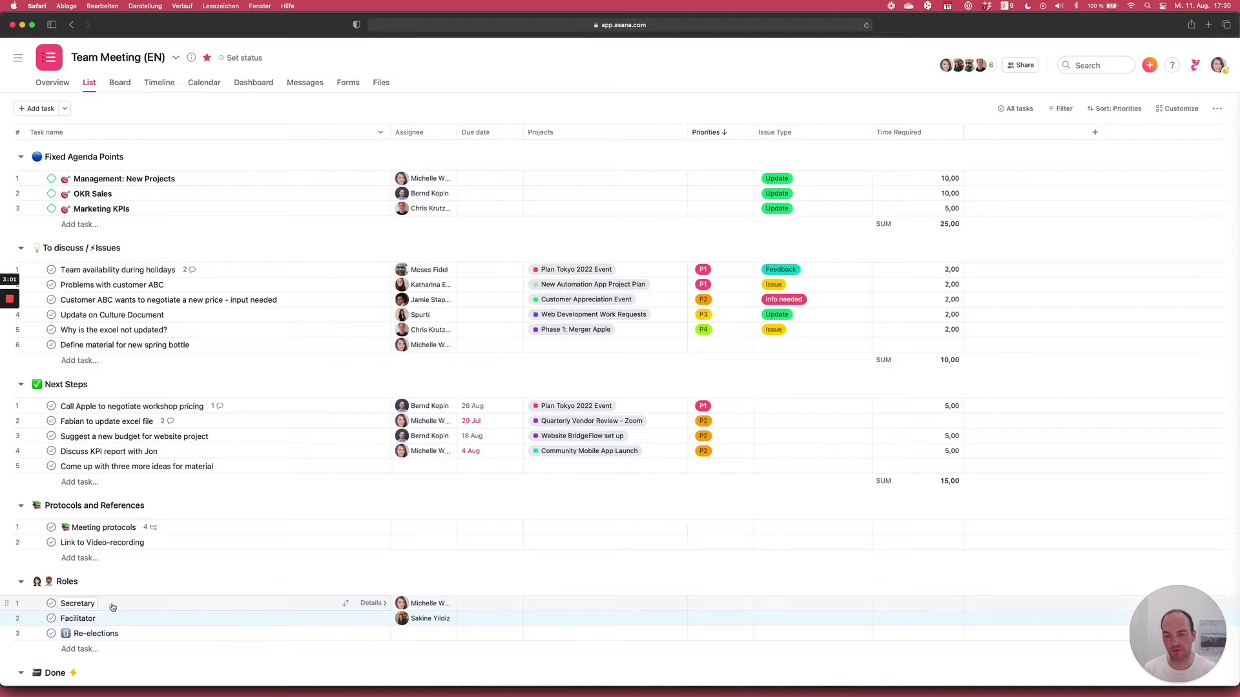
# - Drag the Assignee/Due date header border right so full assignee names show
pyautogui.scroll(-1, 112, 608)
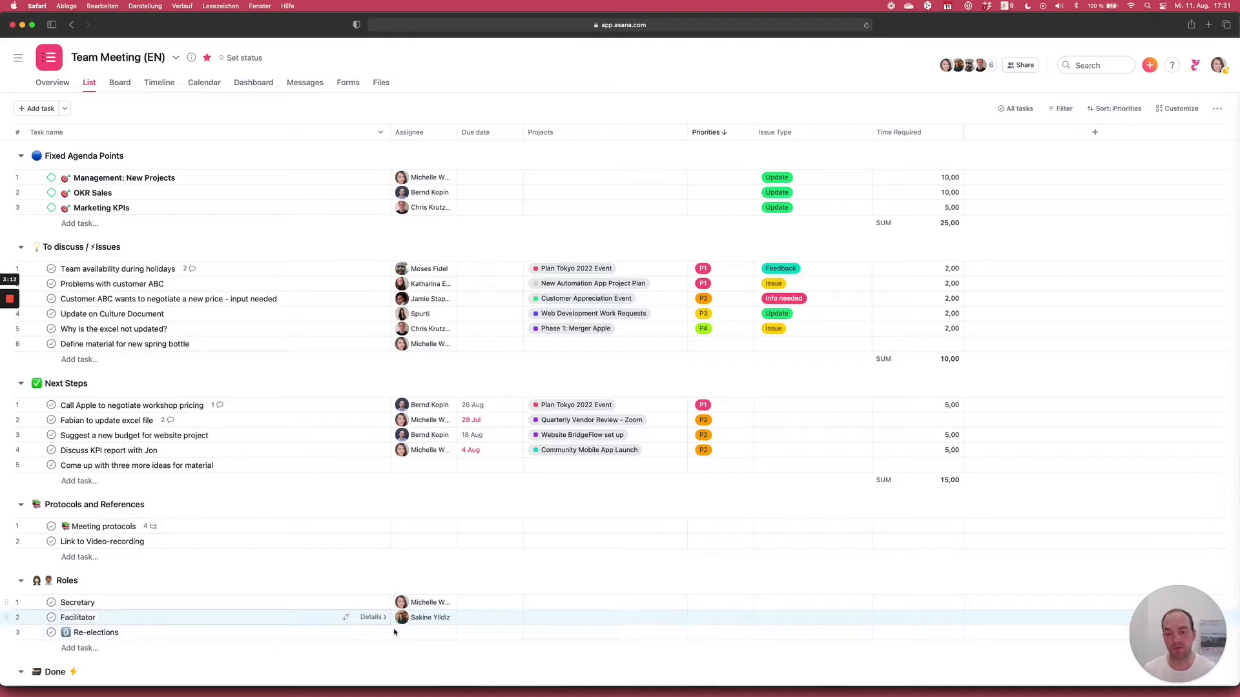
pyautogui.moveTo(426, 626)
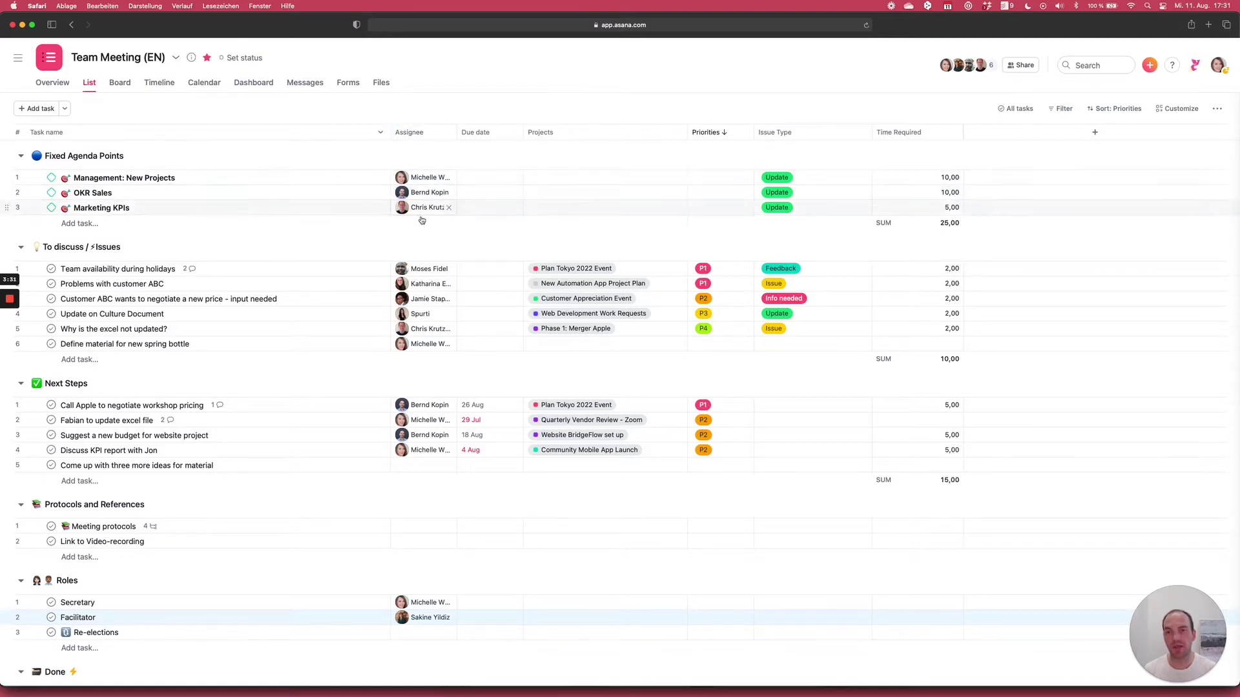
pyautogui.moveTo(458, 140); pyautogui.dragTo(496, 137)
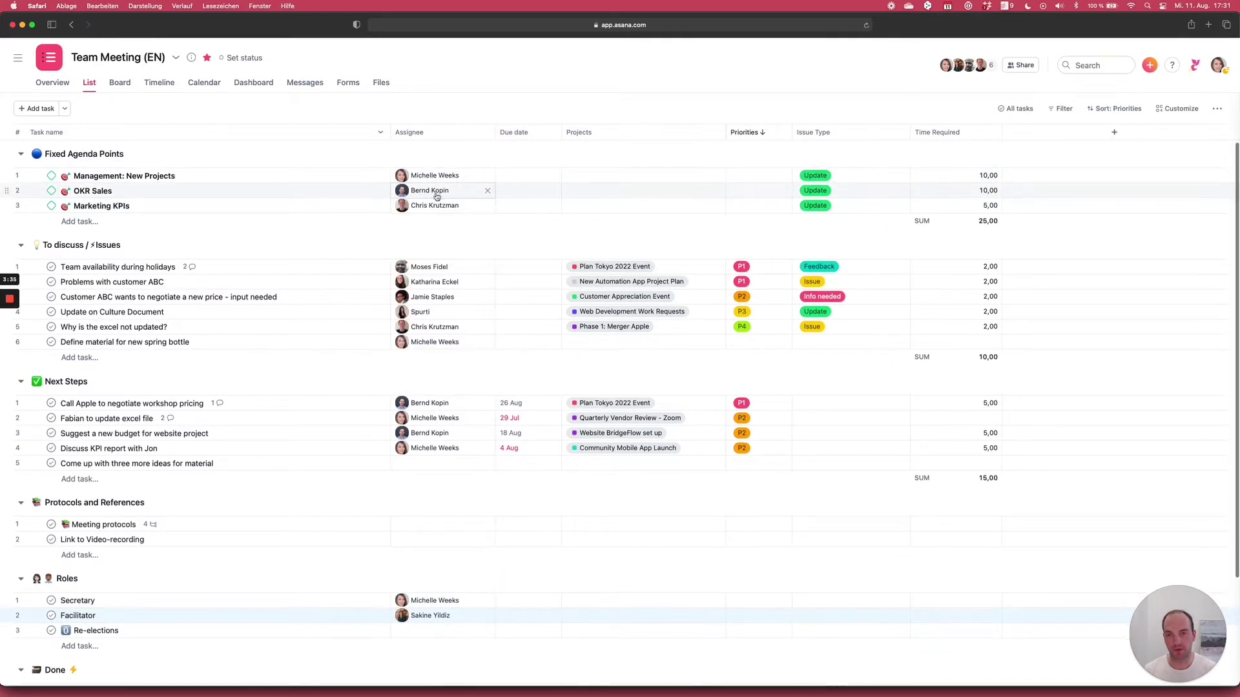
pyautogui.scroll(-1, 433, 189)
pyautogui.moveTo(425, 182)
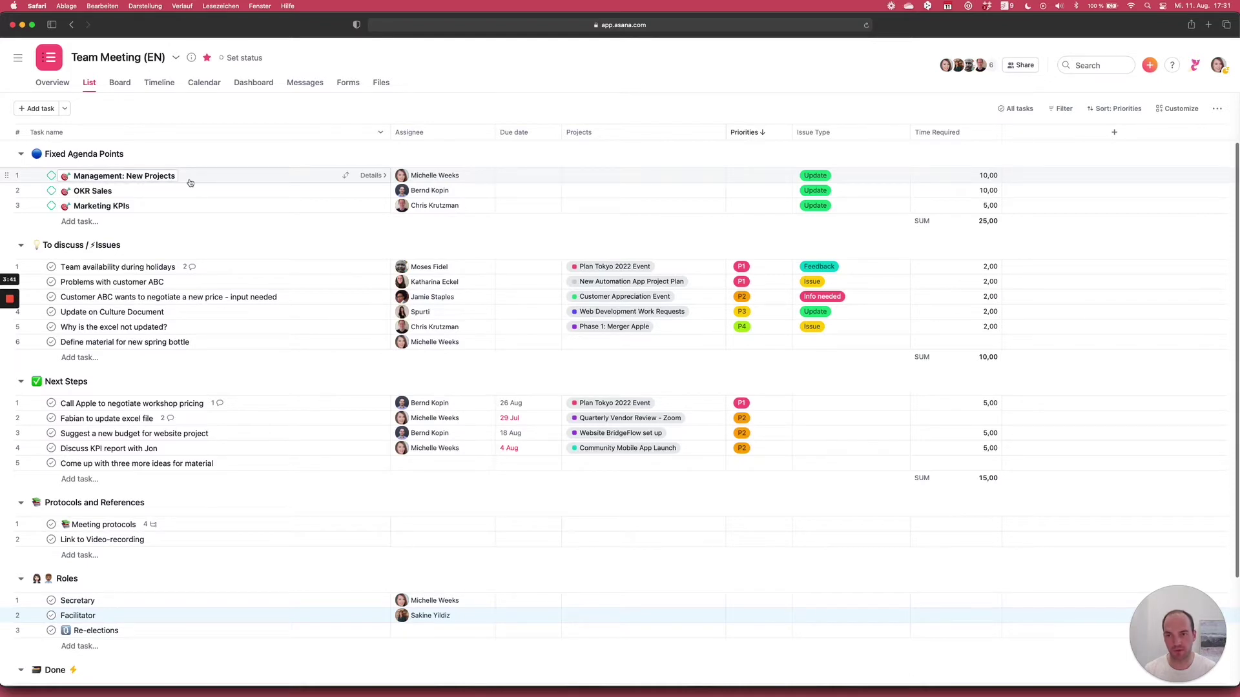
# - Open Management: New Projects and follow its Management - Portfolio description link
pyautogui.click(279, 178)
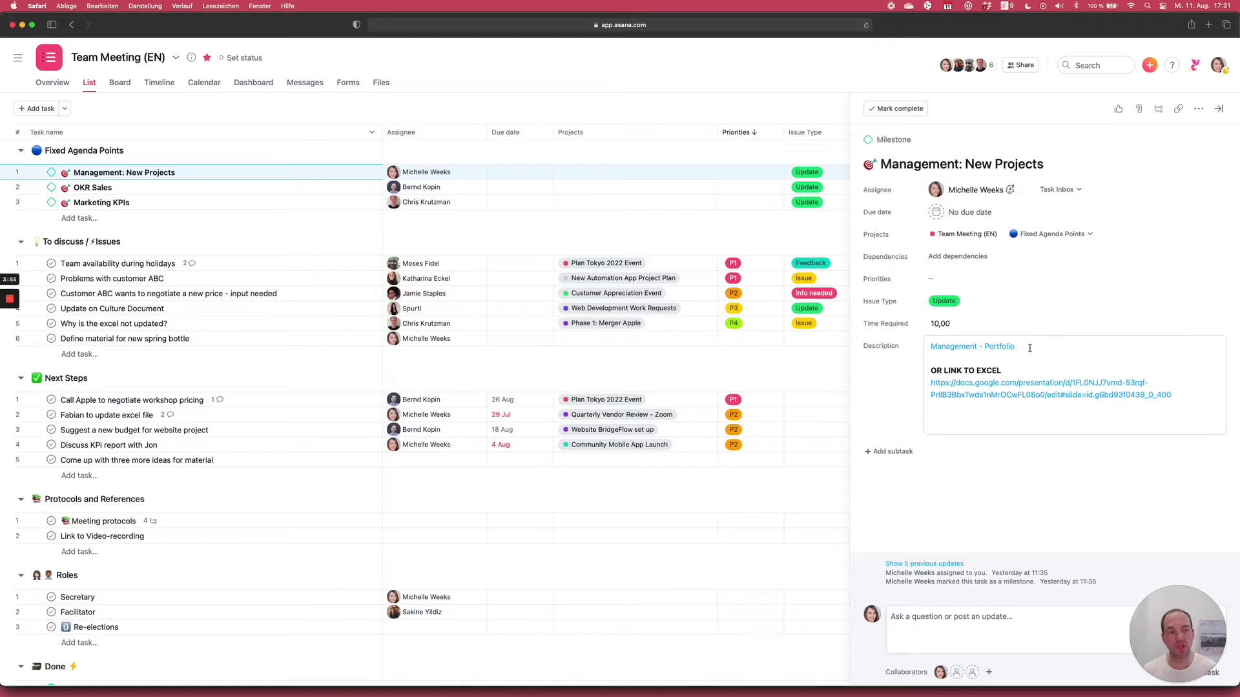
pyautogui.moveTo(998, 349)
pyautogui.moveTo(963, 398)
pyautogui.moveTo(961, 351)
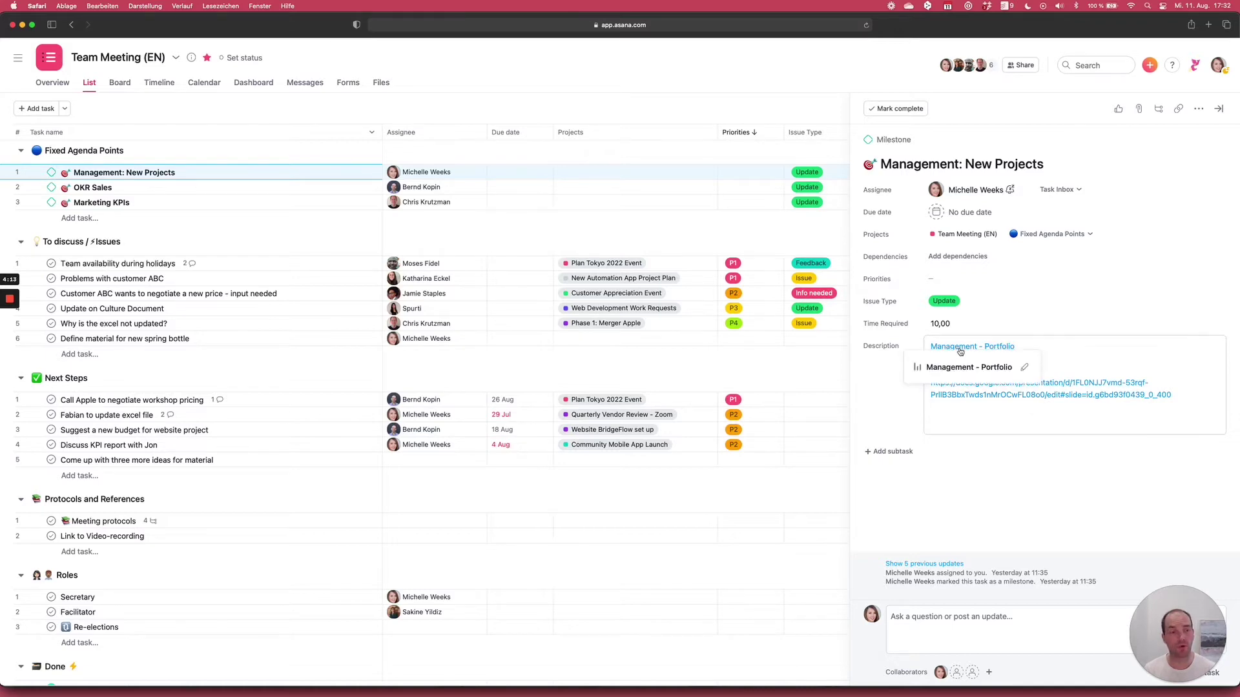
pyautogui.click(960, 352)
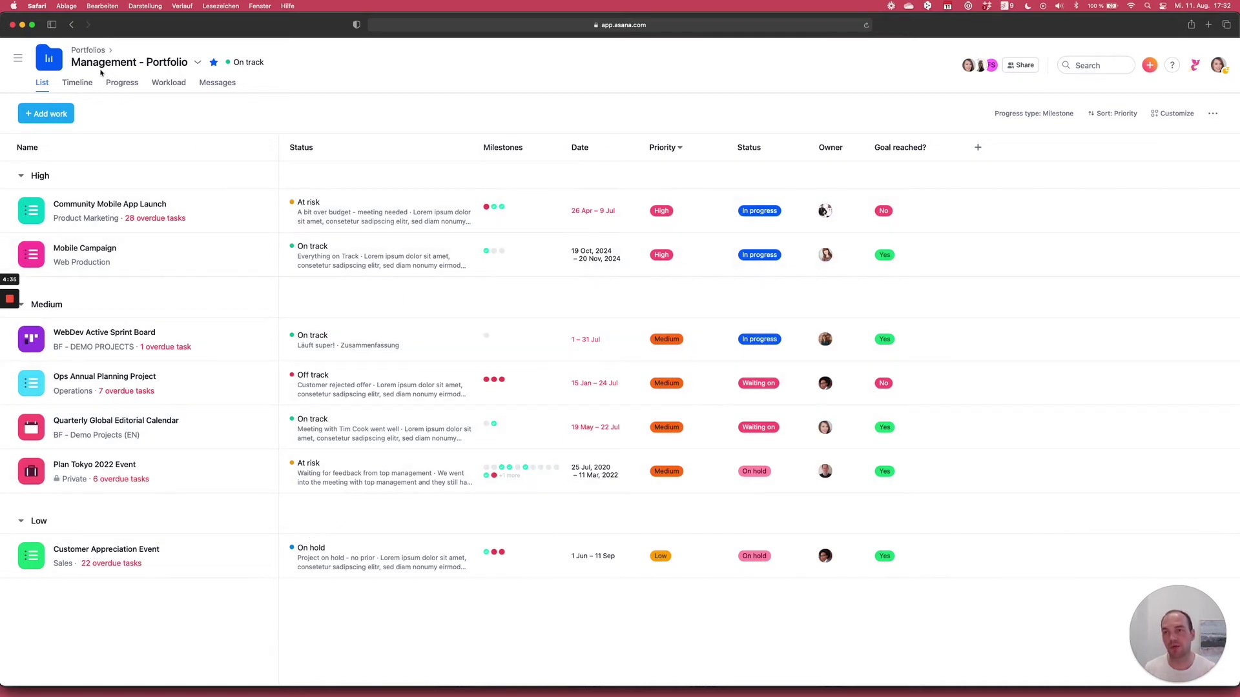
# - Return to the Team Meeting (EN) list and close the Management: New Projects details
pyautogui.click(74, 26)
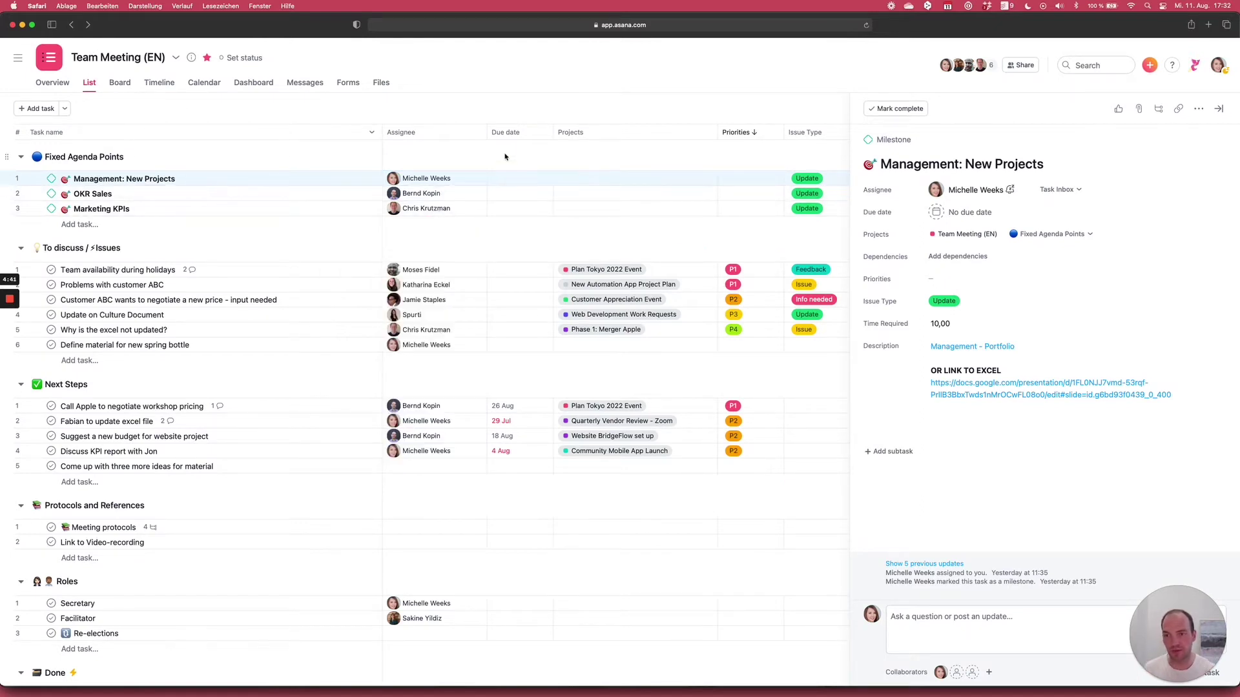
pyautogui.scroll(-2, 496, 162)
pyautogui.scroll(2, 493, 181)
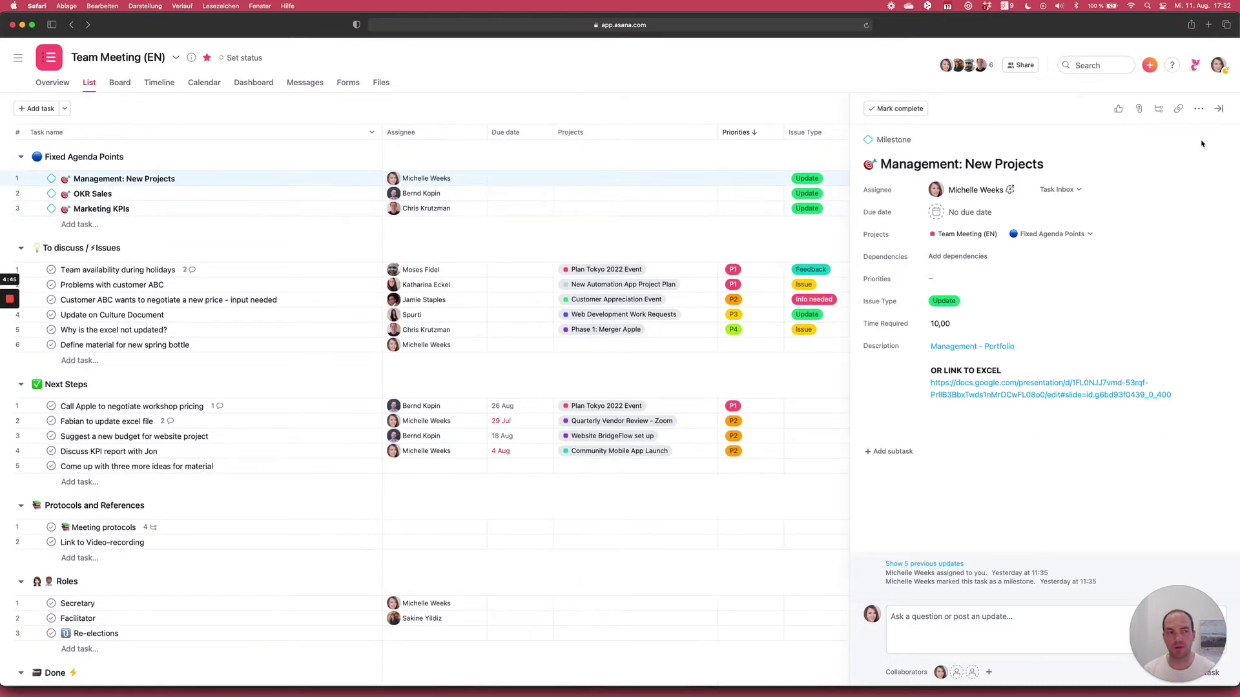
pyautogui.click(1221, 109)
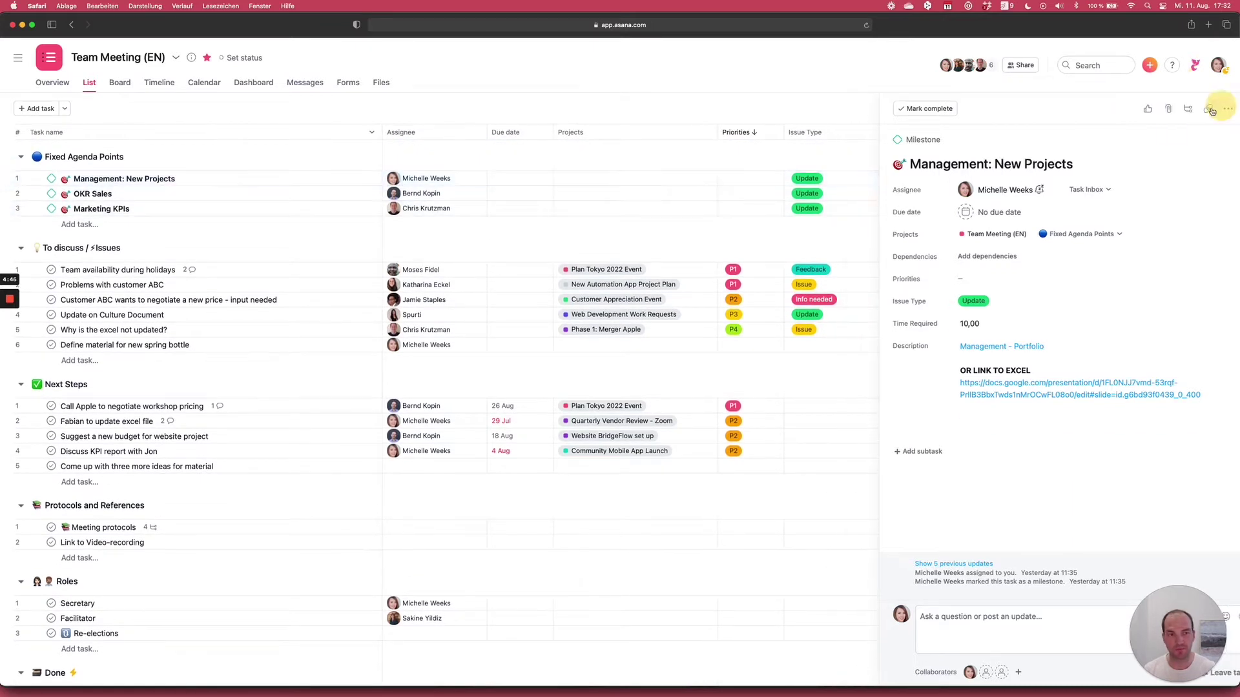
# - Check OKR Sales's linked O1 sales process goal and Marketing KPIs, leaving details closed
pyautogui.click(205, 199)
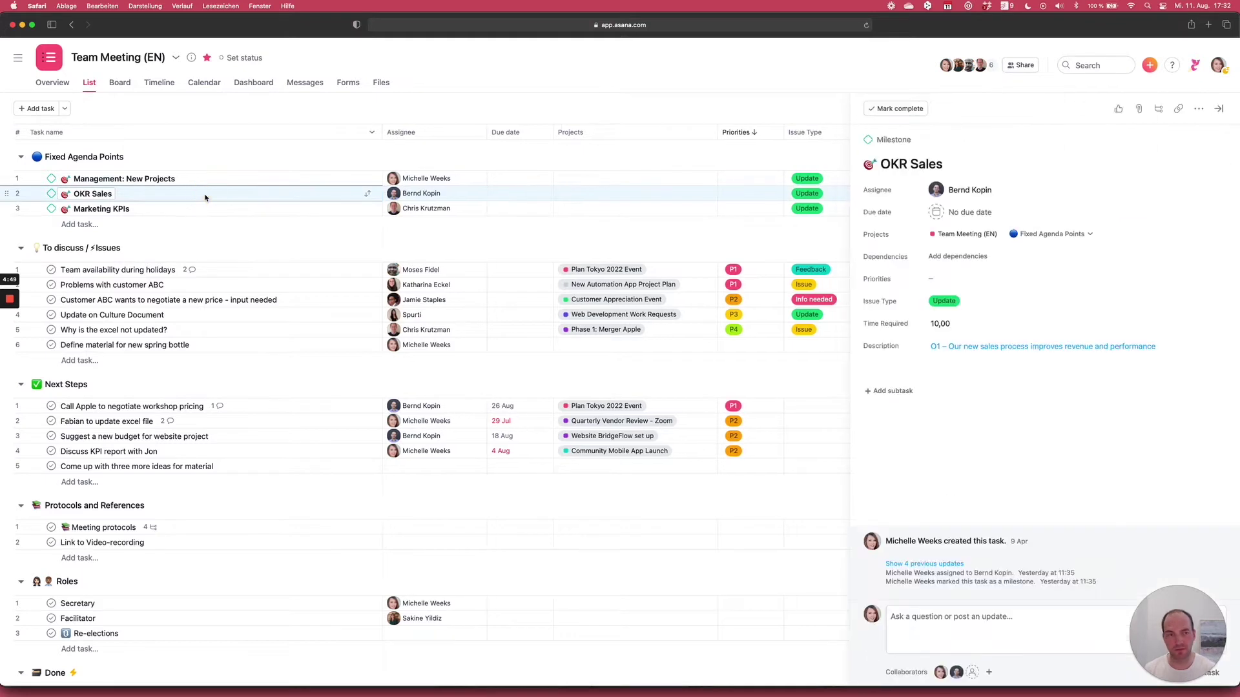
pyautogui.click(953, 349)
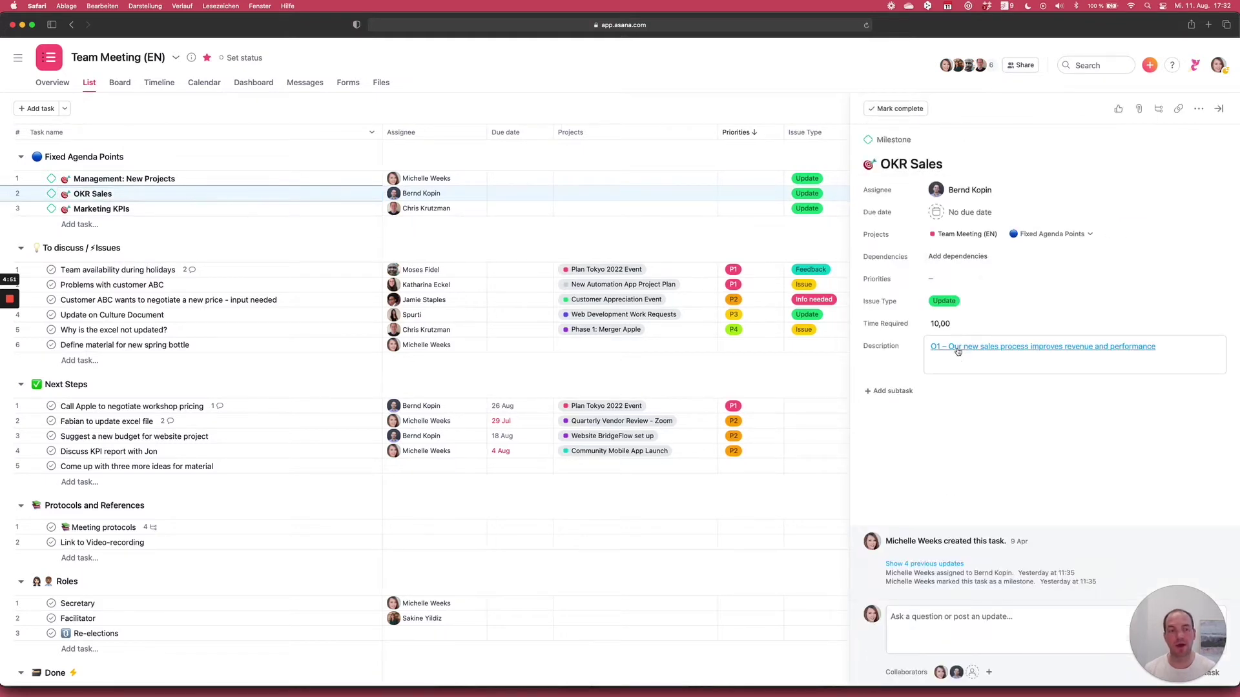
pyautogui.click(954, 349)
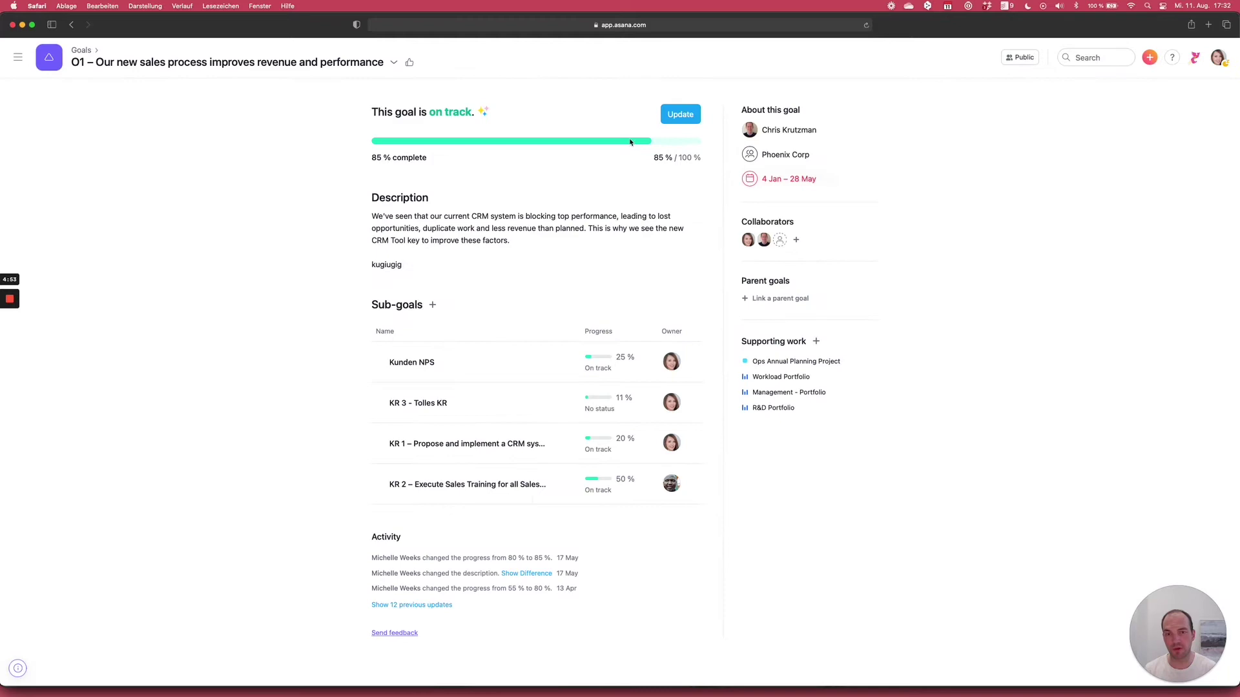
pyautogui.click(73, 27)
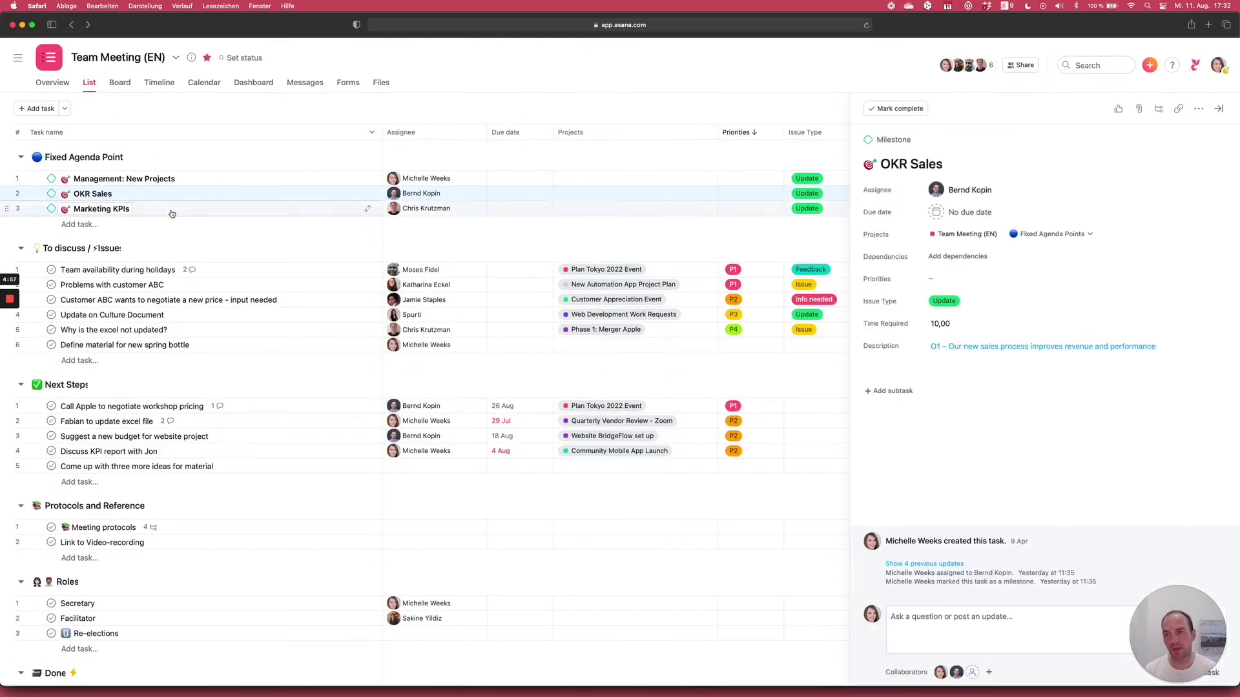
pyautogui.click(172, 210)
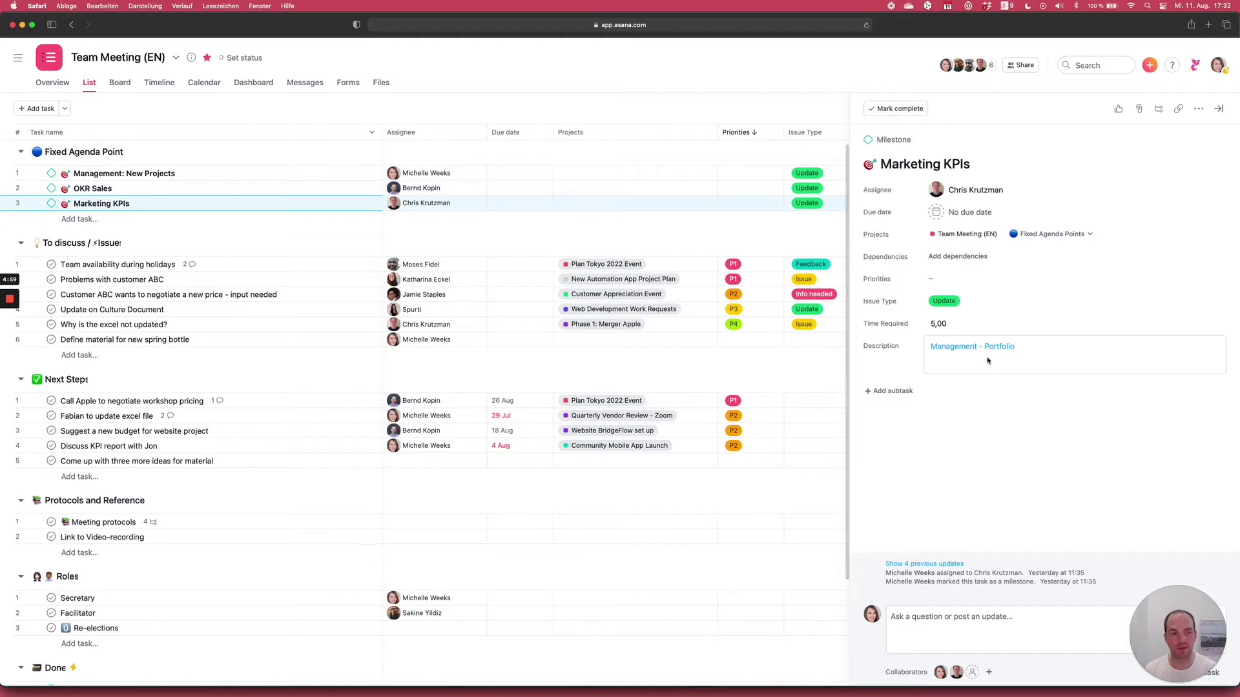
pyautogui.click(1218, 110)
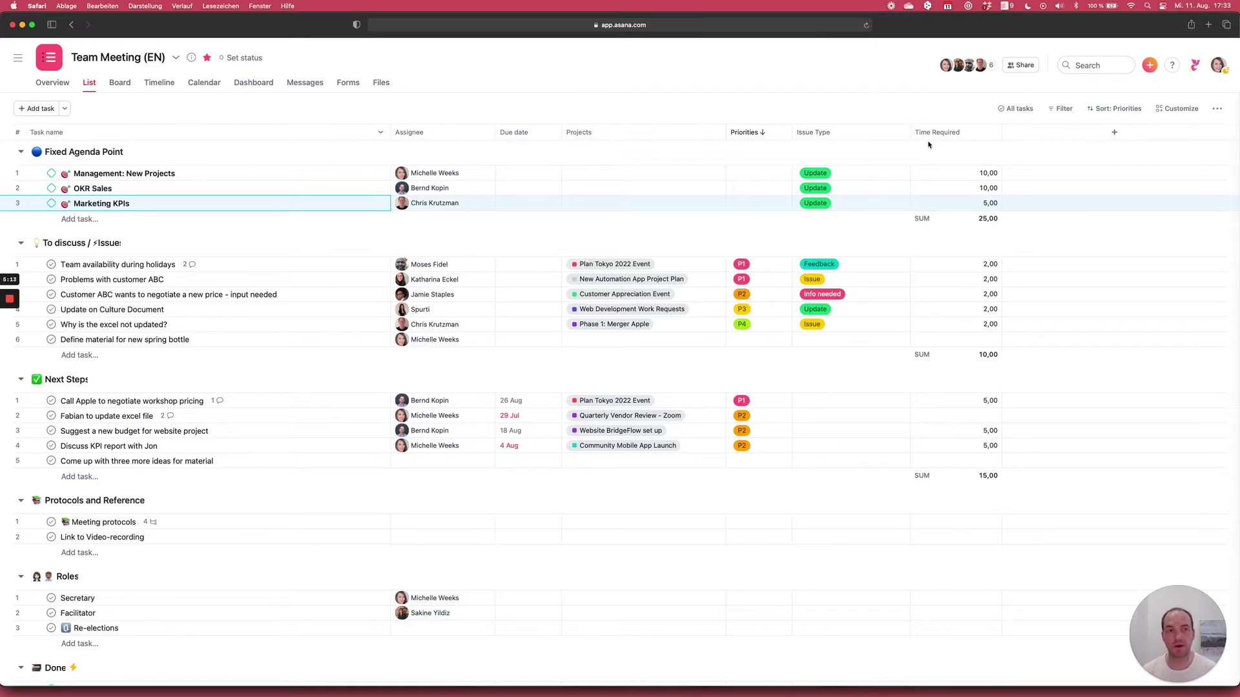
pyautogui.scroll(-1, 983, 174)
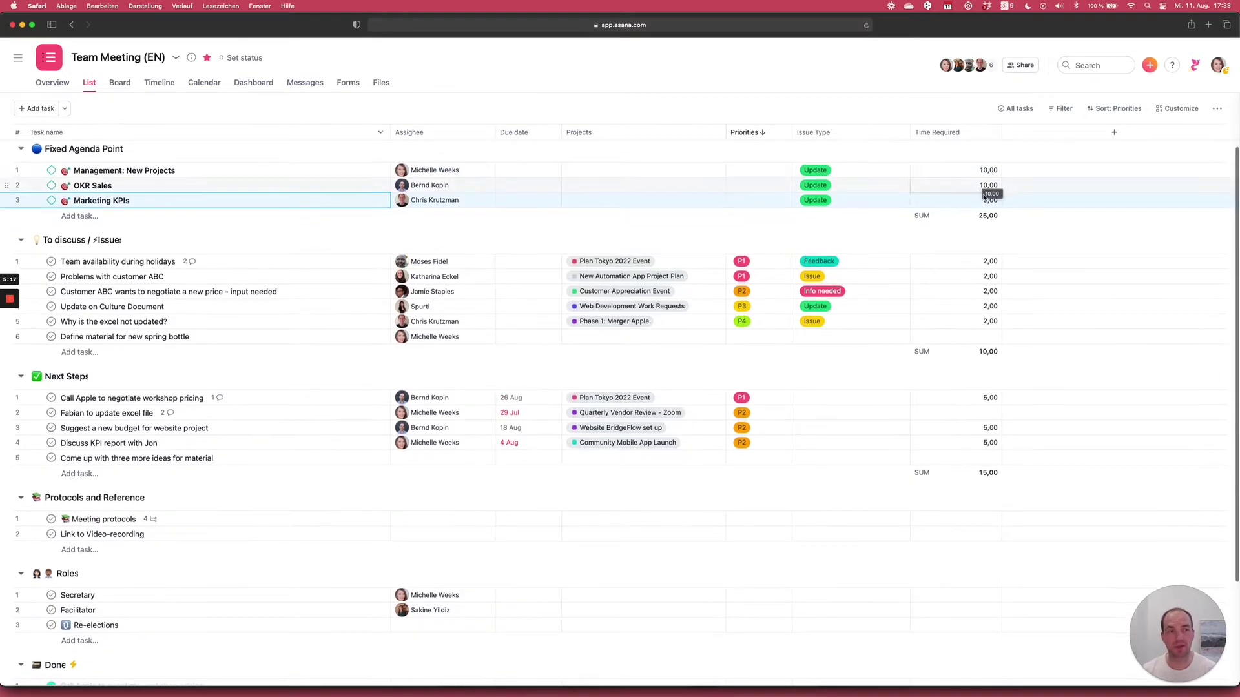
pyautogui.scroll(-1, 984, 193)
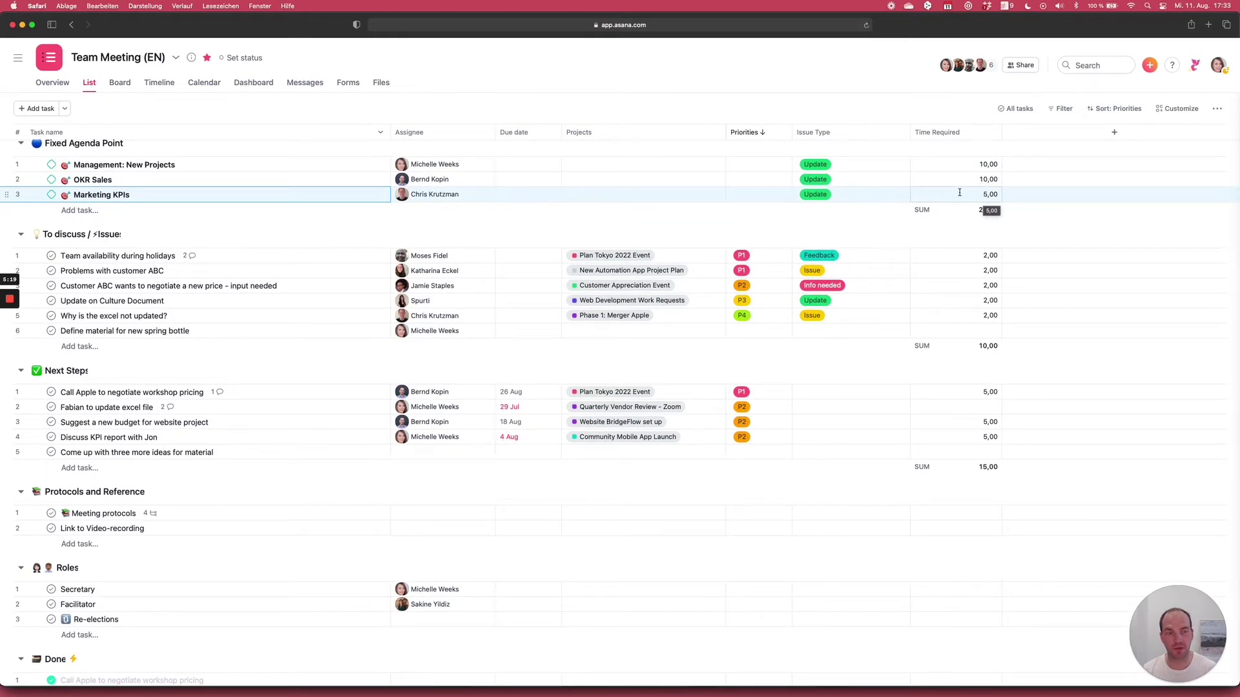
pyautogui.click(831, 170)
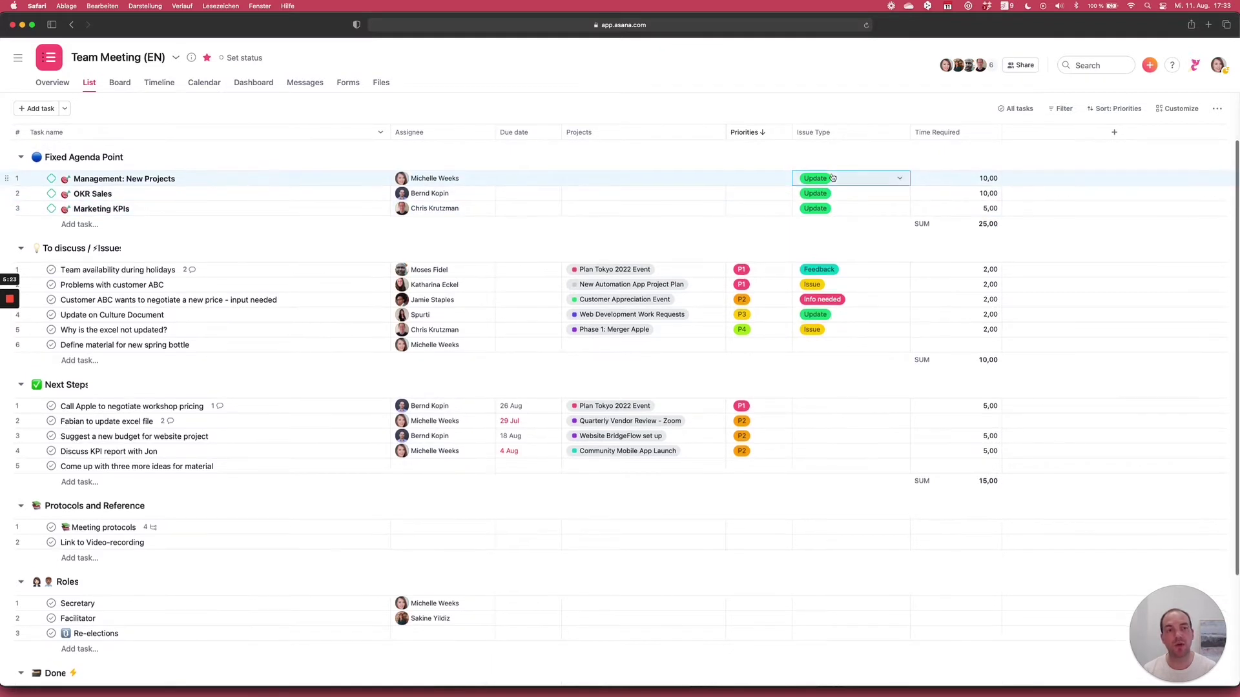
pyautogui.click(901, 183)
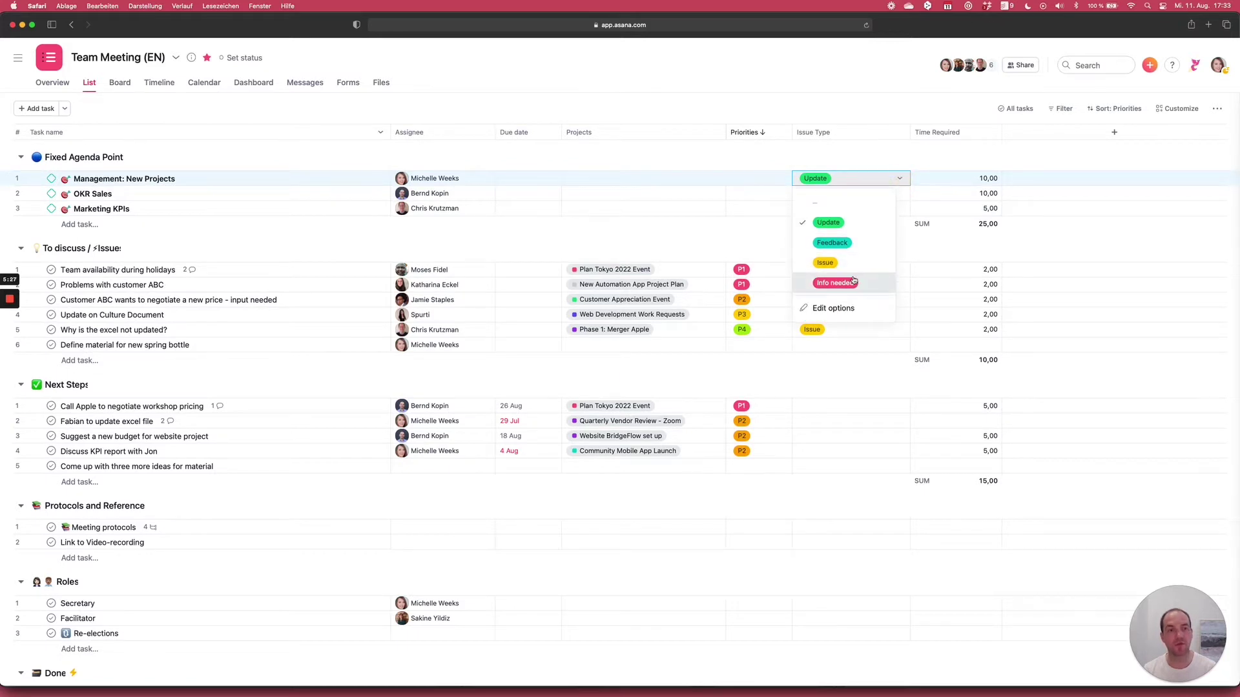
pyautogui.click(843, 228)
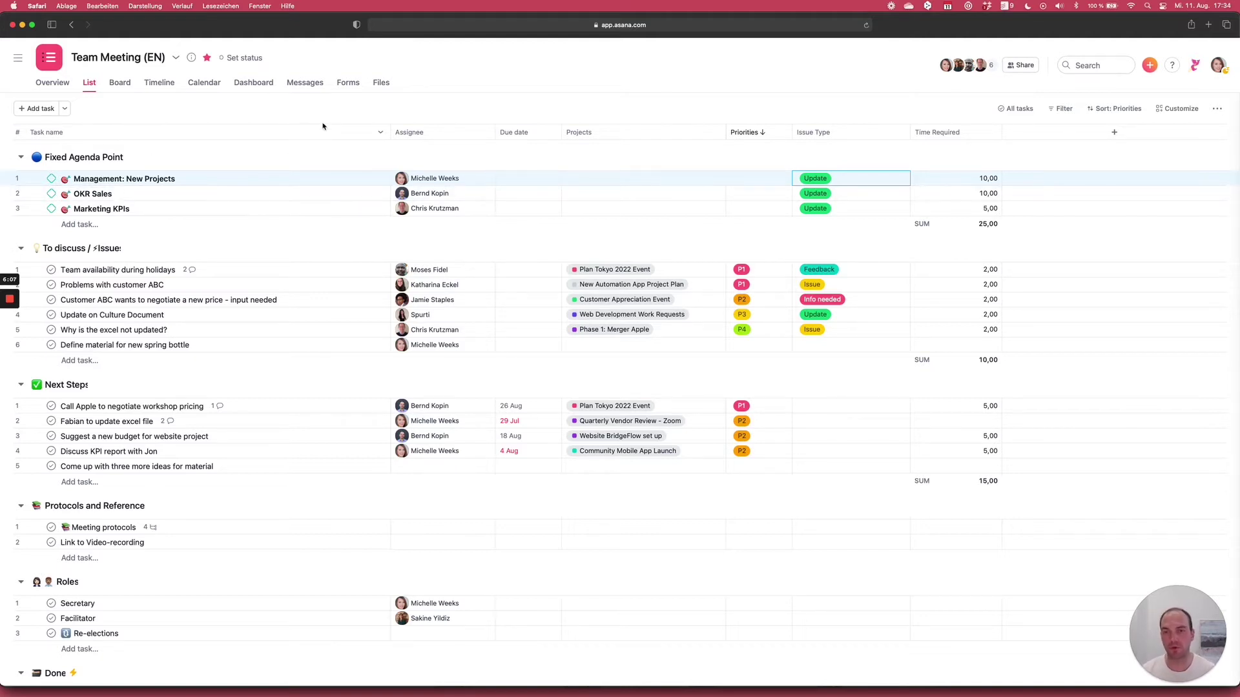
# - Add 'Question about new management project' under To discuss with P2, Feedback and 2,00 time required
pyautogui.click(160, 272)
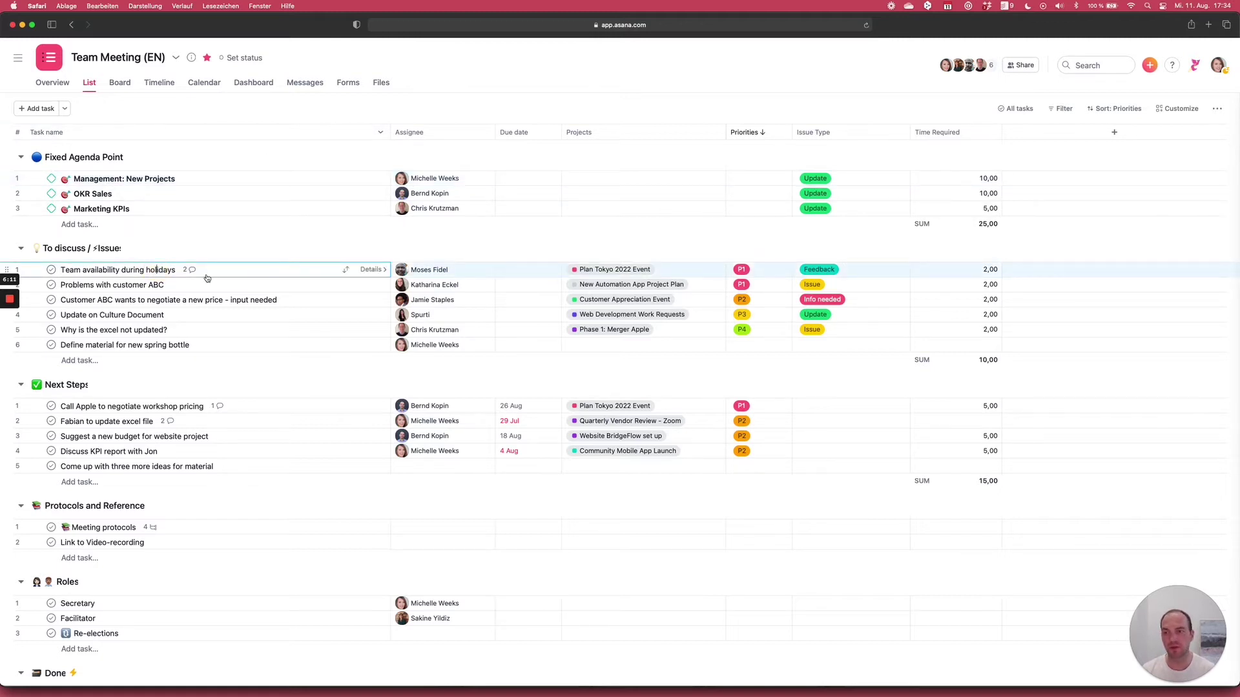
pyautogui.press('Return')
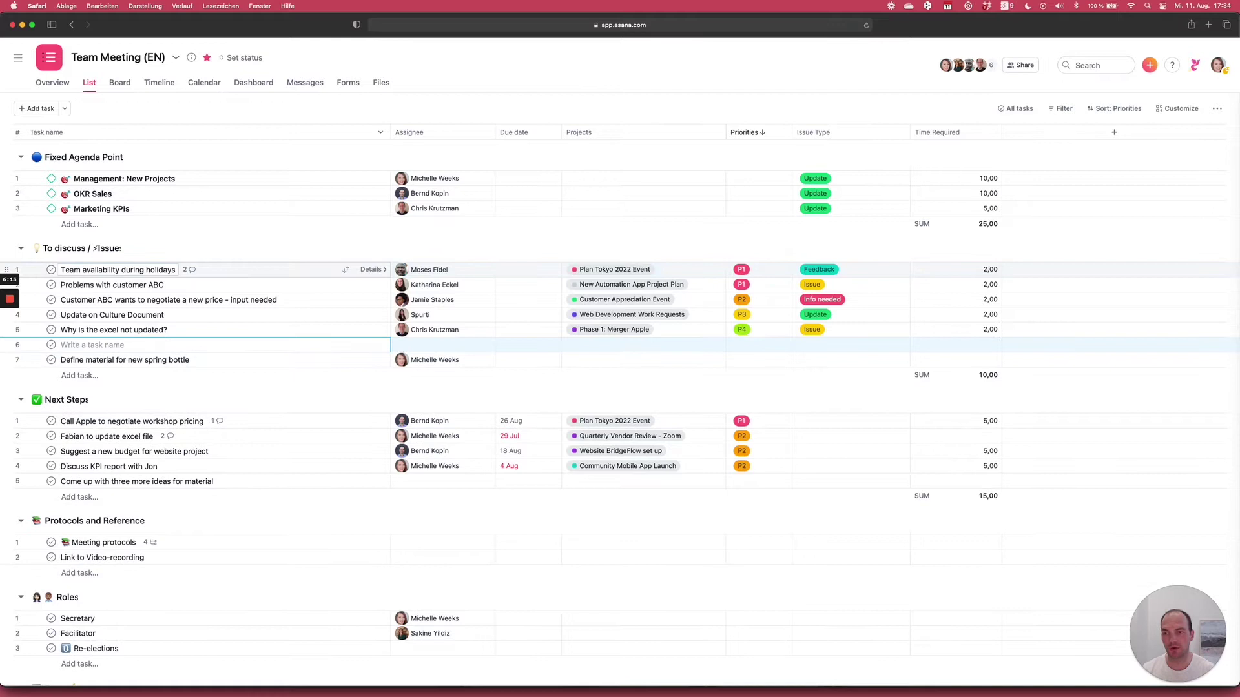
pyautogui.write('Que')
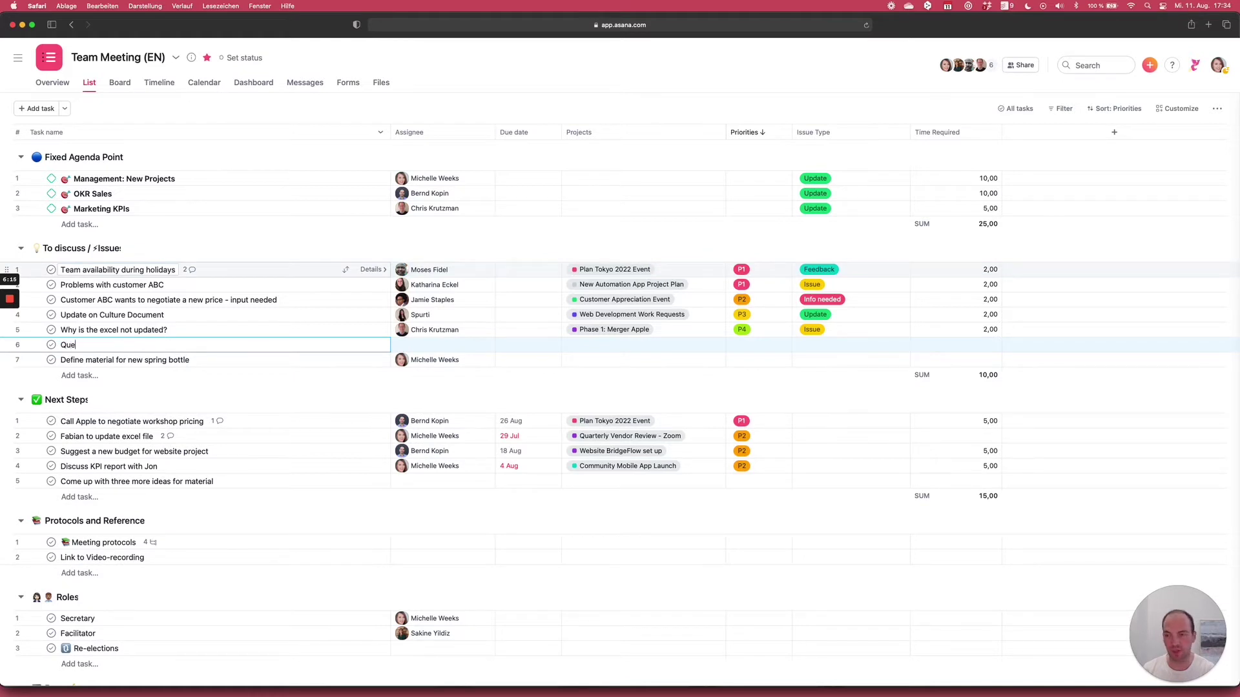
pyautogui.write('stion about new')
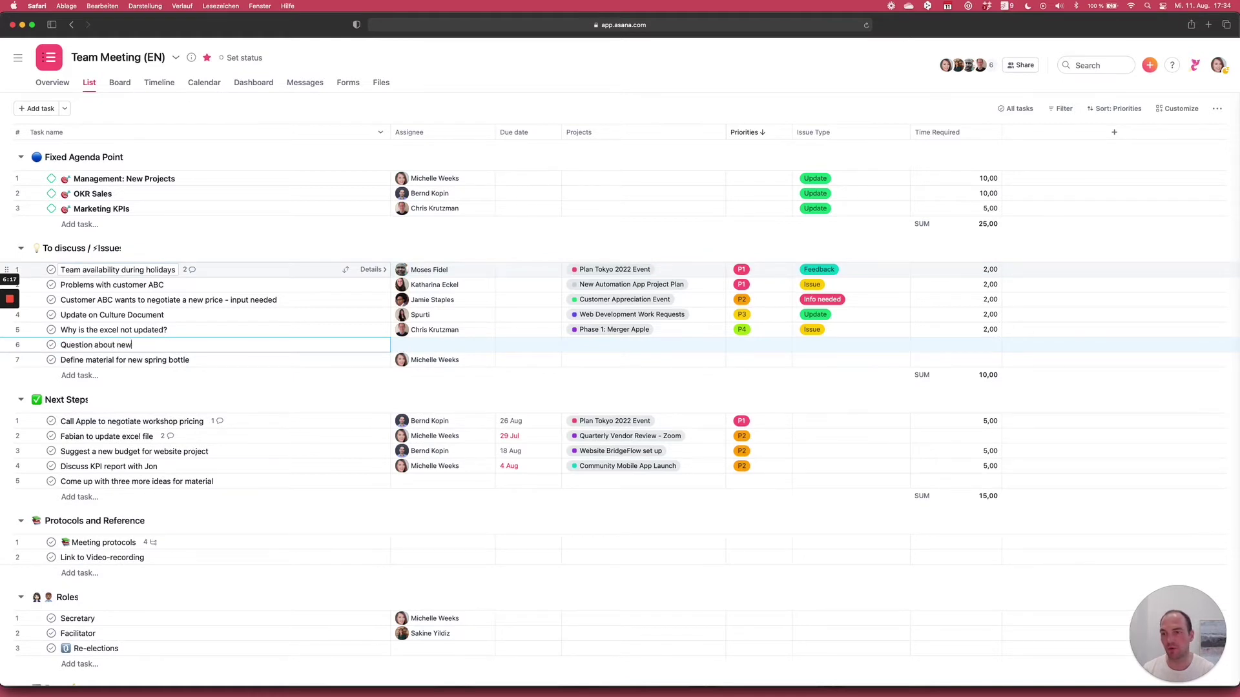
pyautogui.write(' management project')
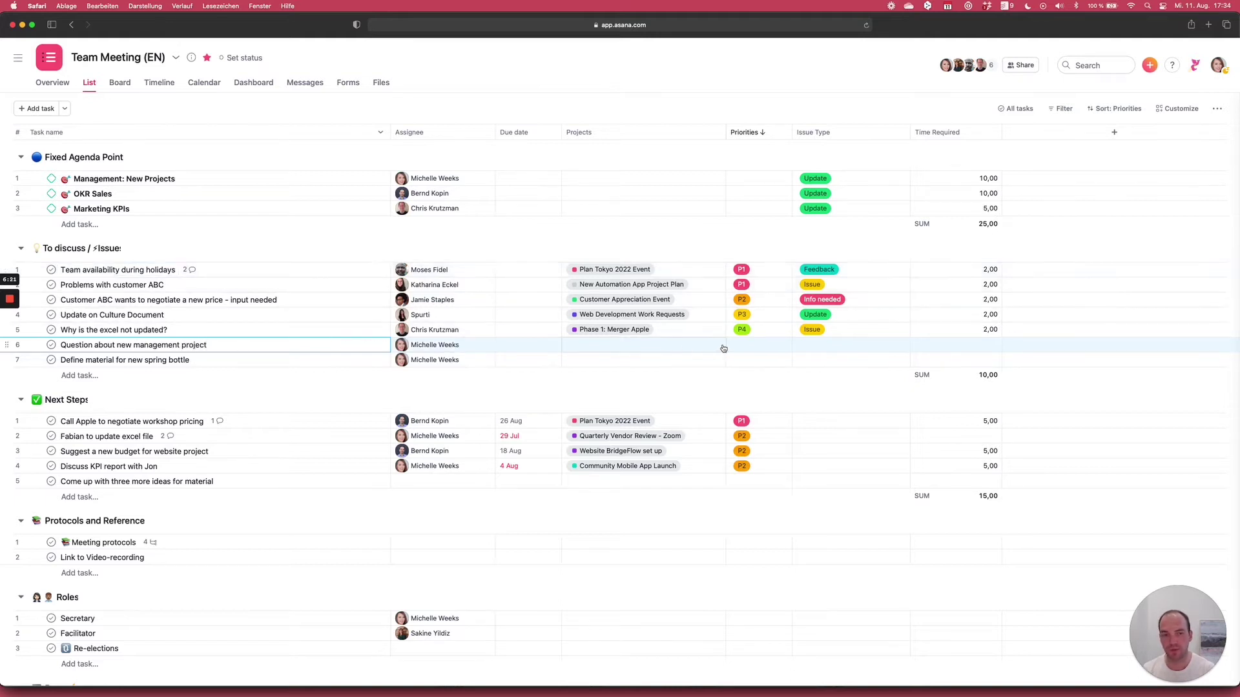
pyautogui.click(756, 346)
pyautogui.click(754, 408)
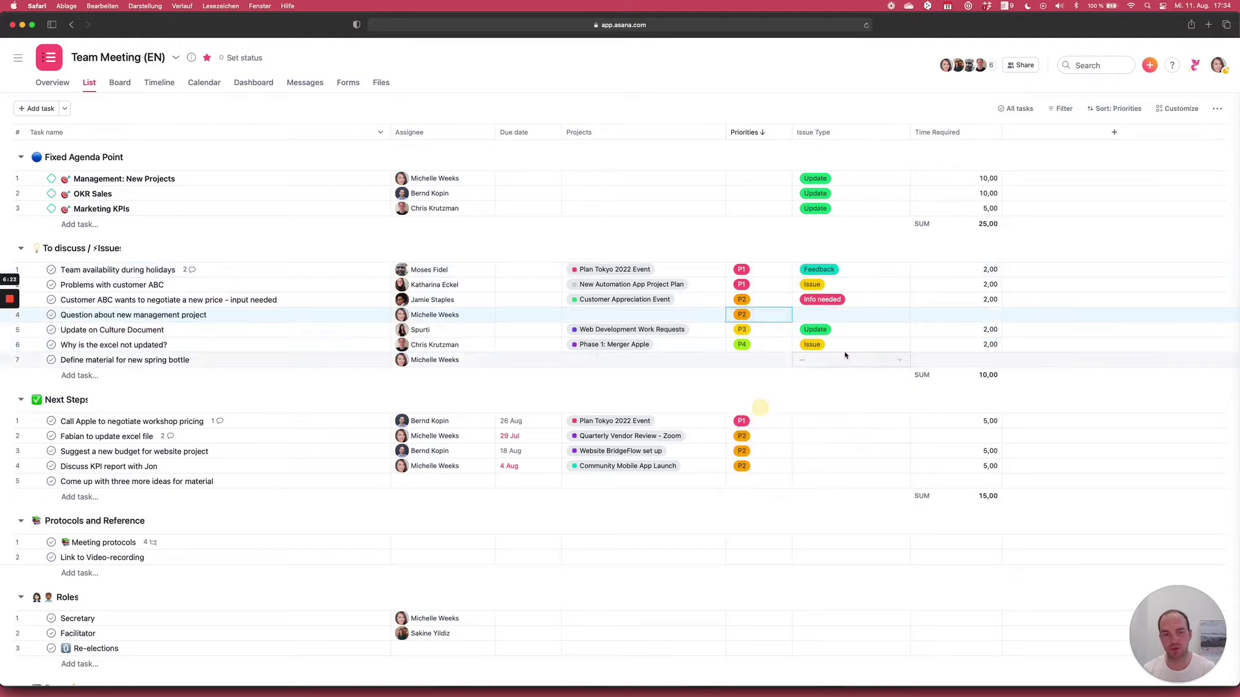
pyautogui.click(827, 315)
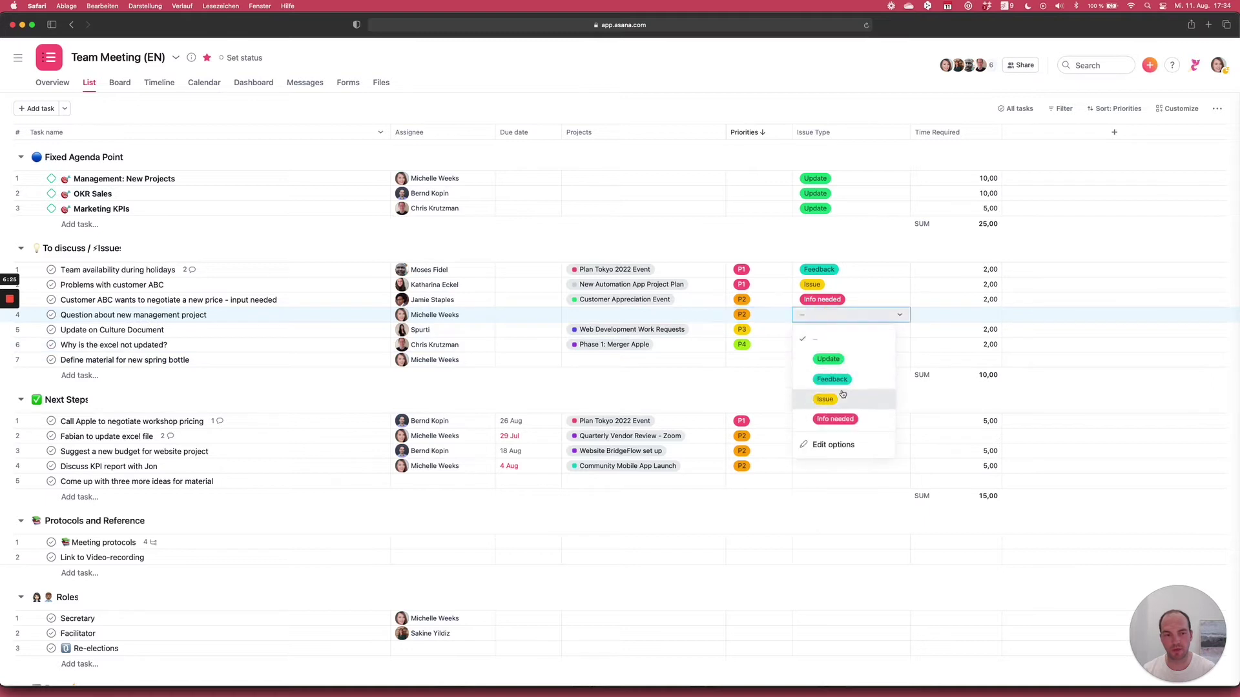
pyautogui.click(842, 380)
pyautogui.click(993, 316)
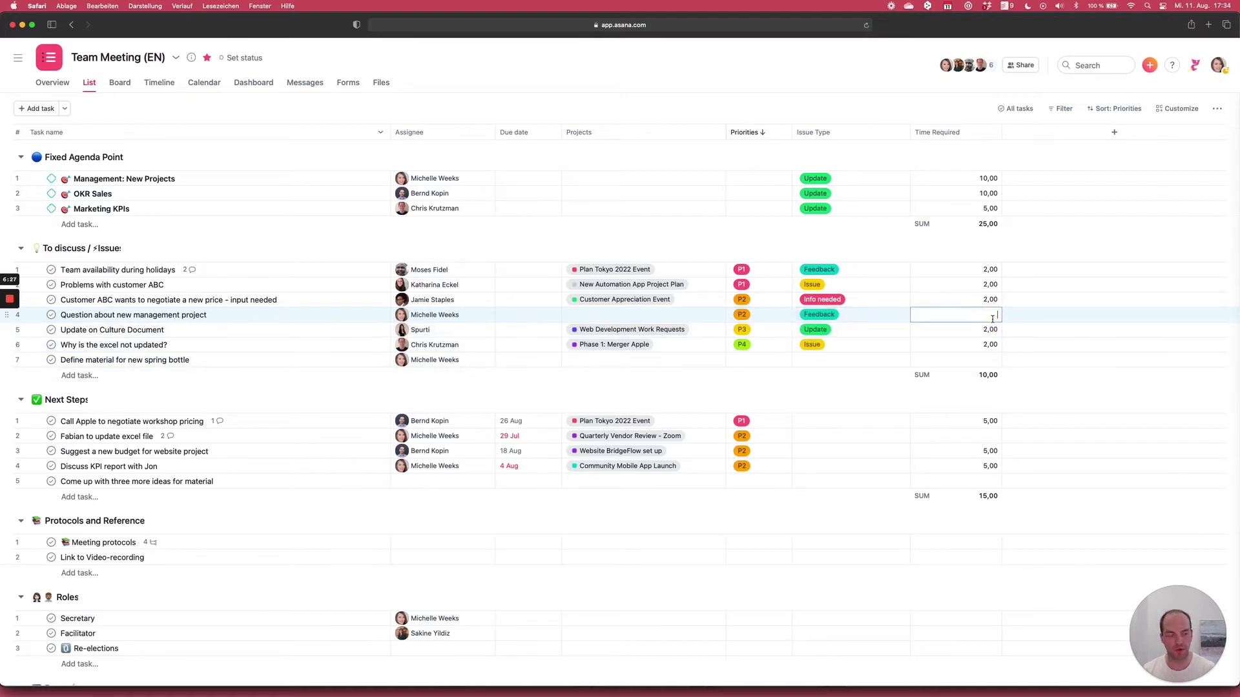
pyautogui.write('2')
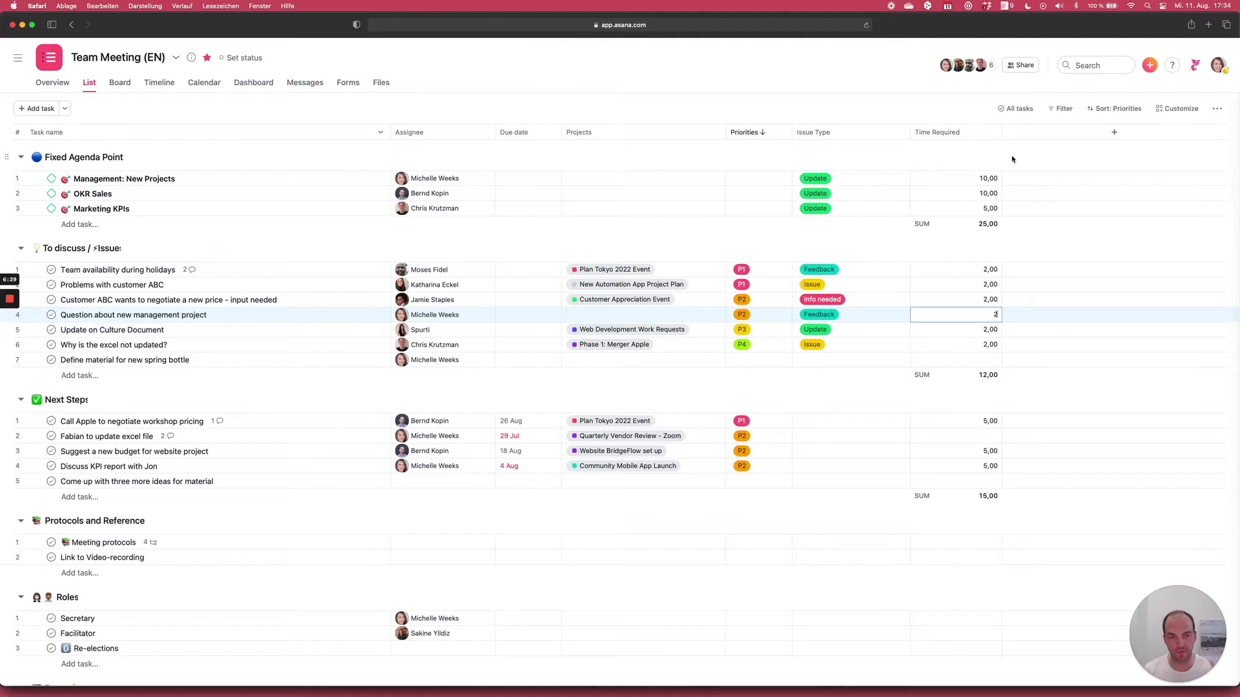
pyautogui.click(1012, 160)
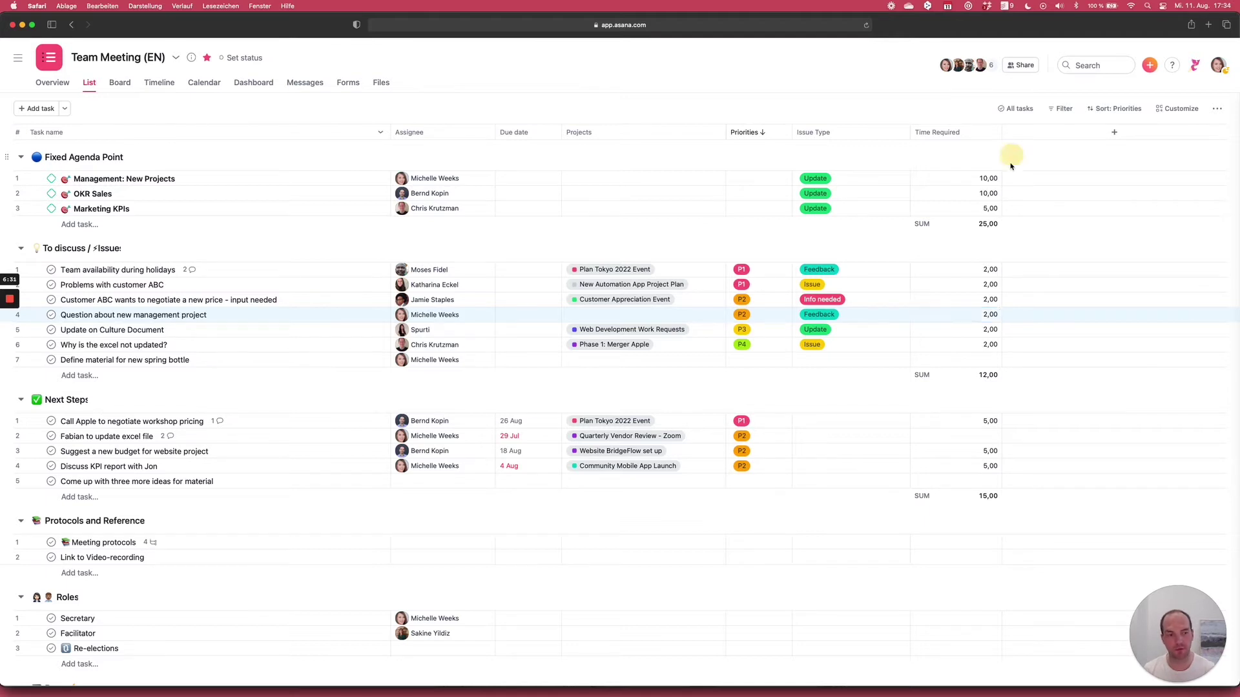
# - Set the spring bottle task's time required to 2,00
pyautogui.click(986, 360)
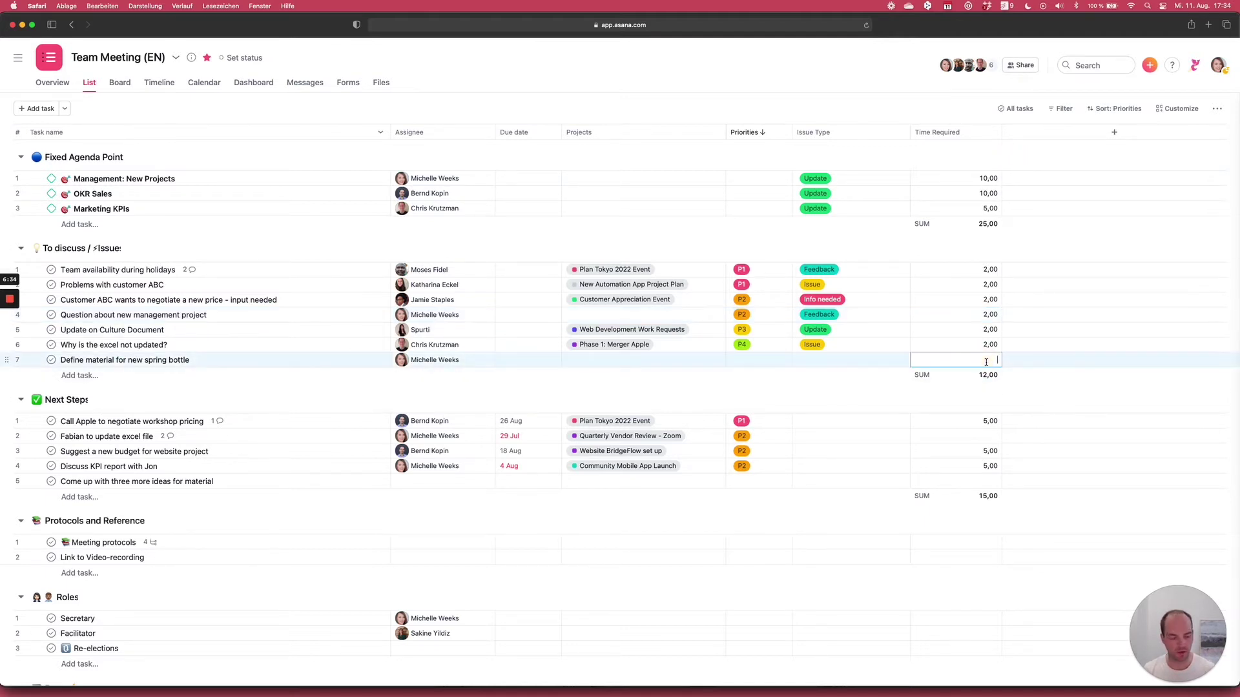
pyautogui.click(1002, 147)
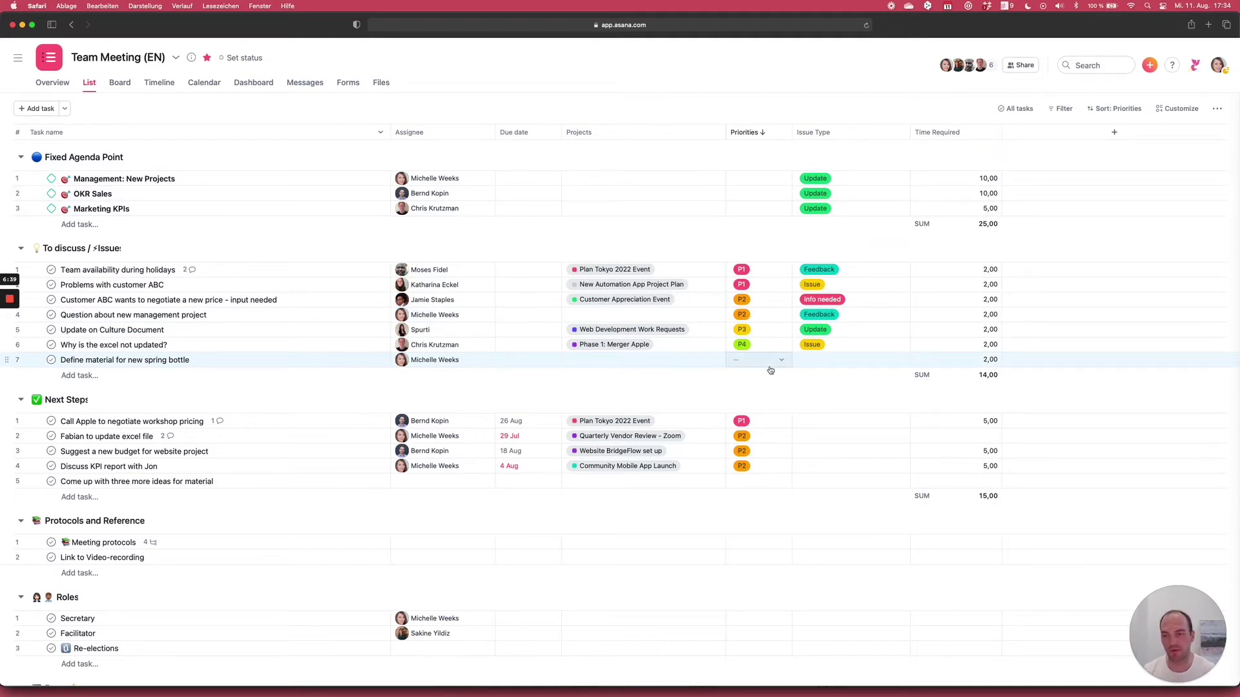
pyautogui.click(823, 362)
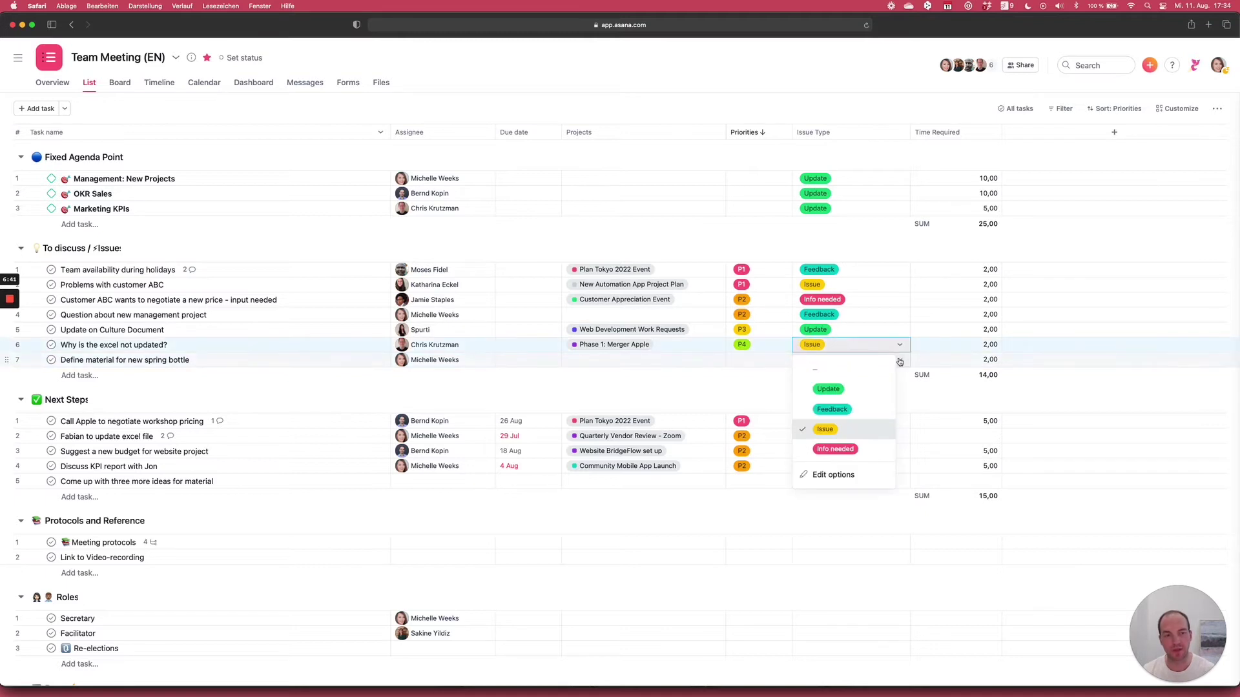
# - Set Define material for new spring bottle's issue type to Update and priority to P2
pyautogui.click(828, 405)
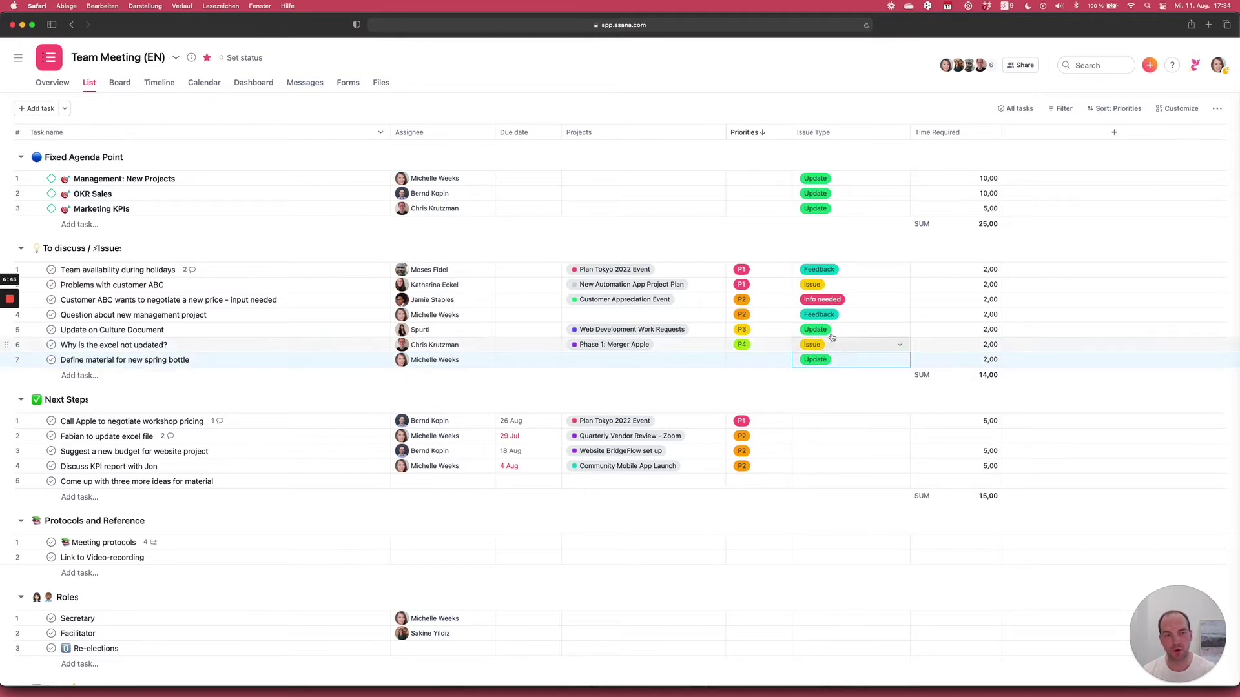
pyautogui.click(825, 271)
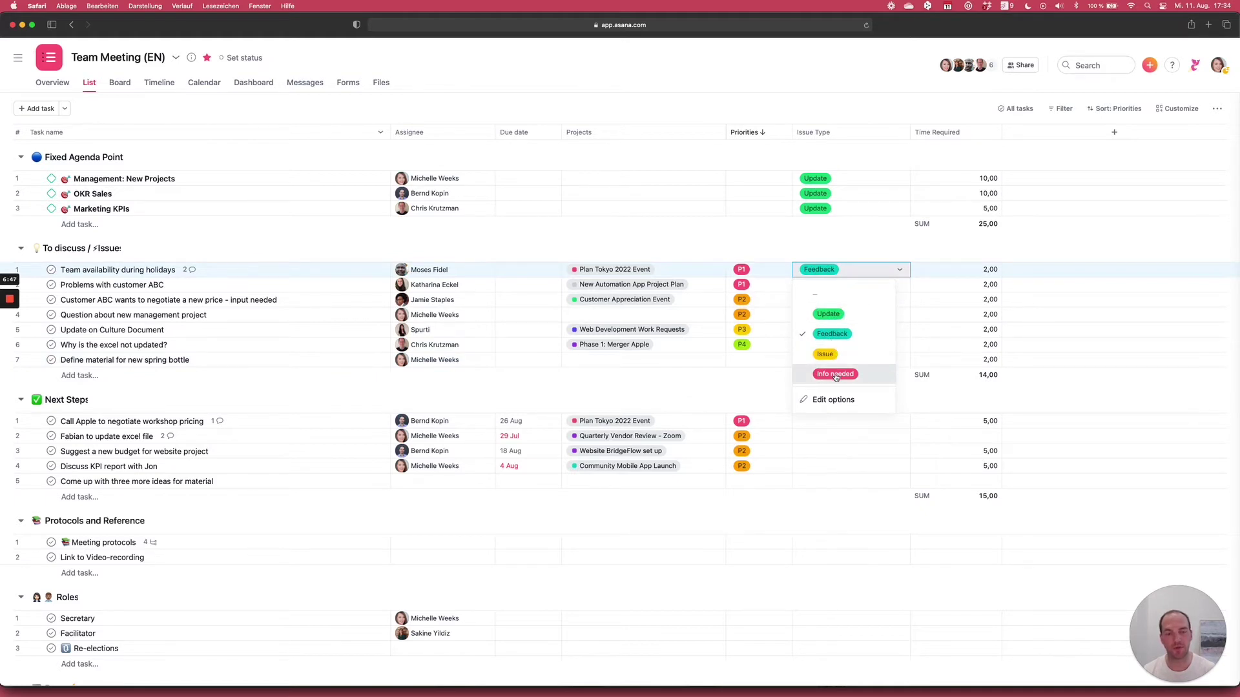
pyautogui.click(850, 106)
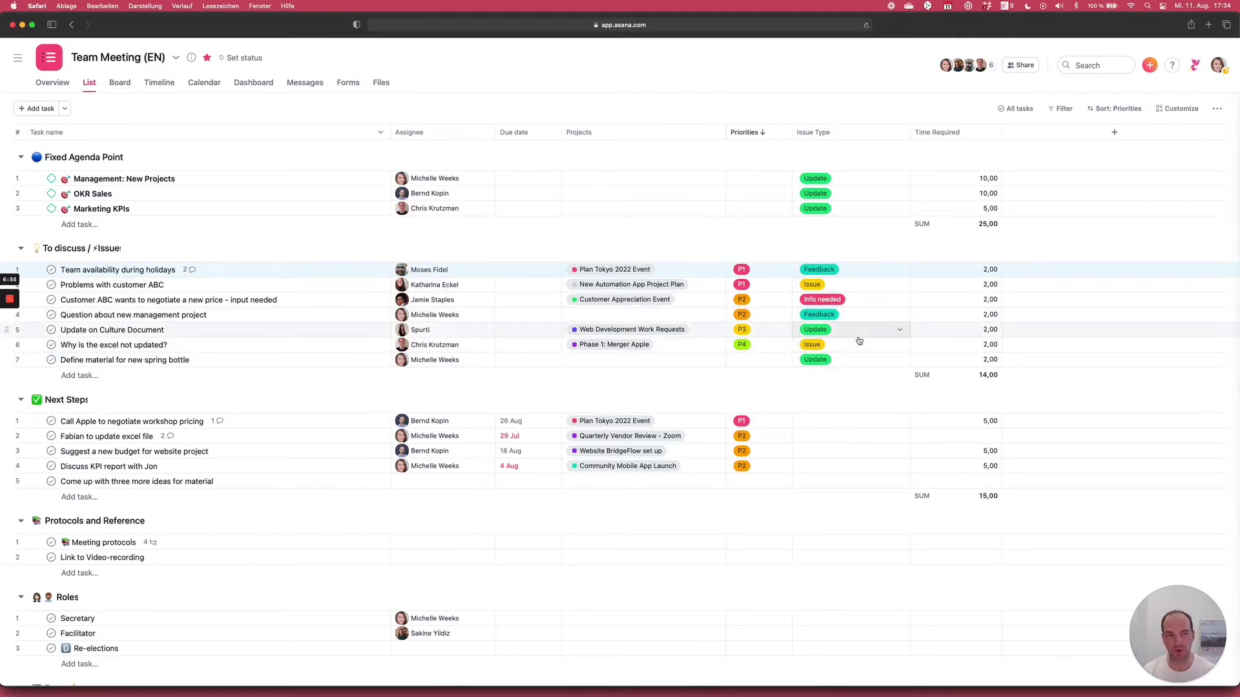
pyautogui.click(746, 363)
pyautogui.click(754, 424)
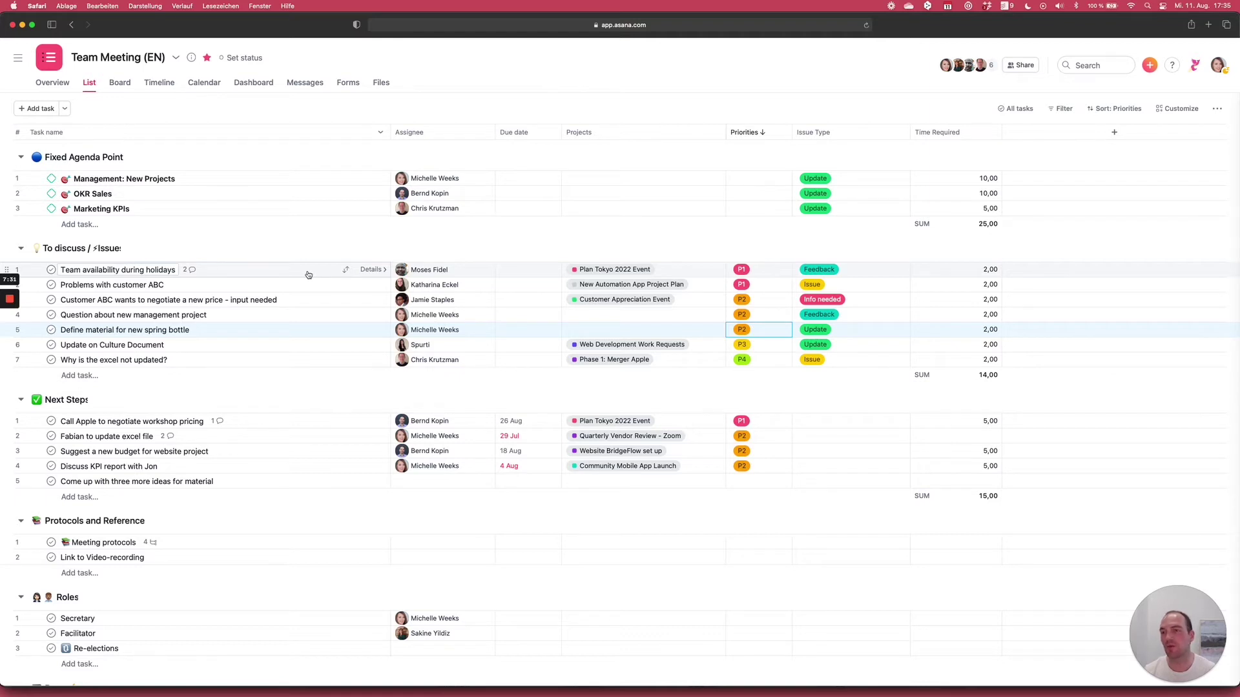
pyautogui.click(308, 276)
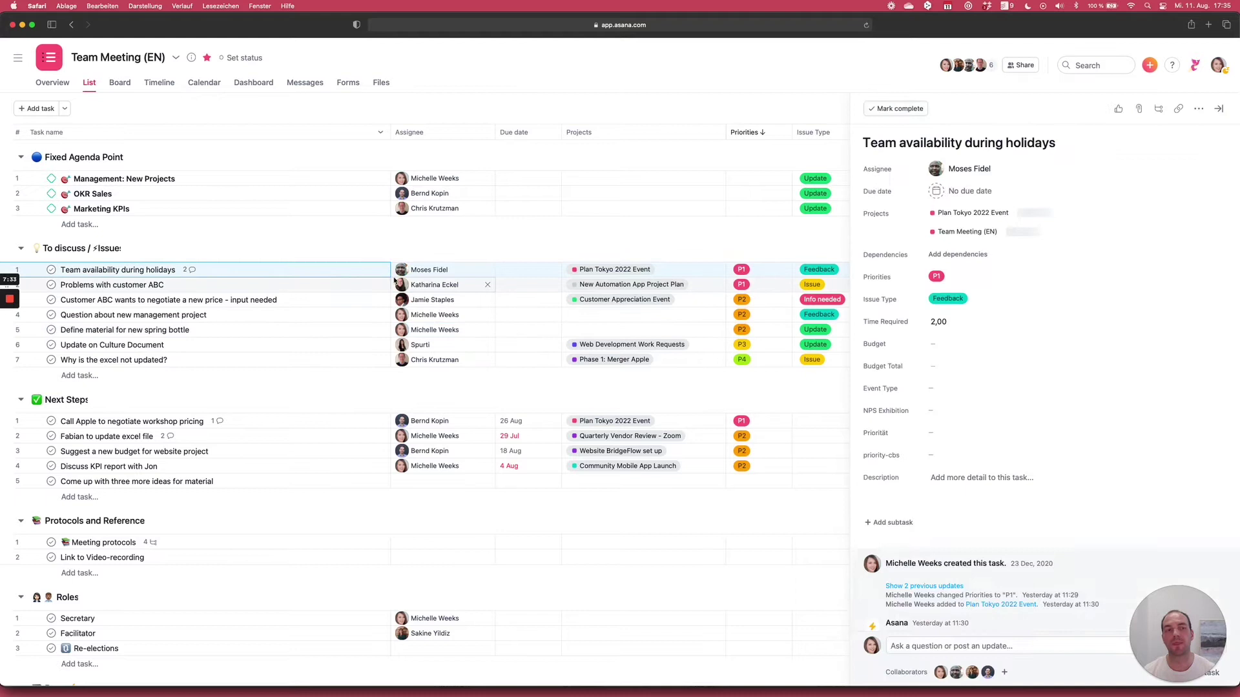
pyautogui.click(1220, 109)
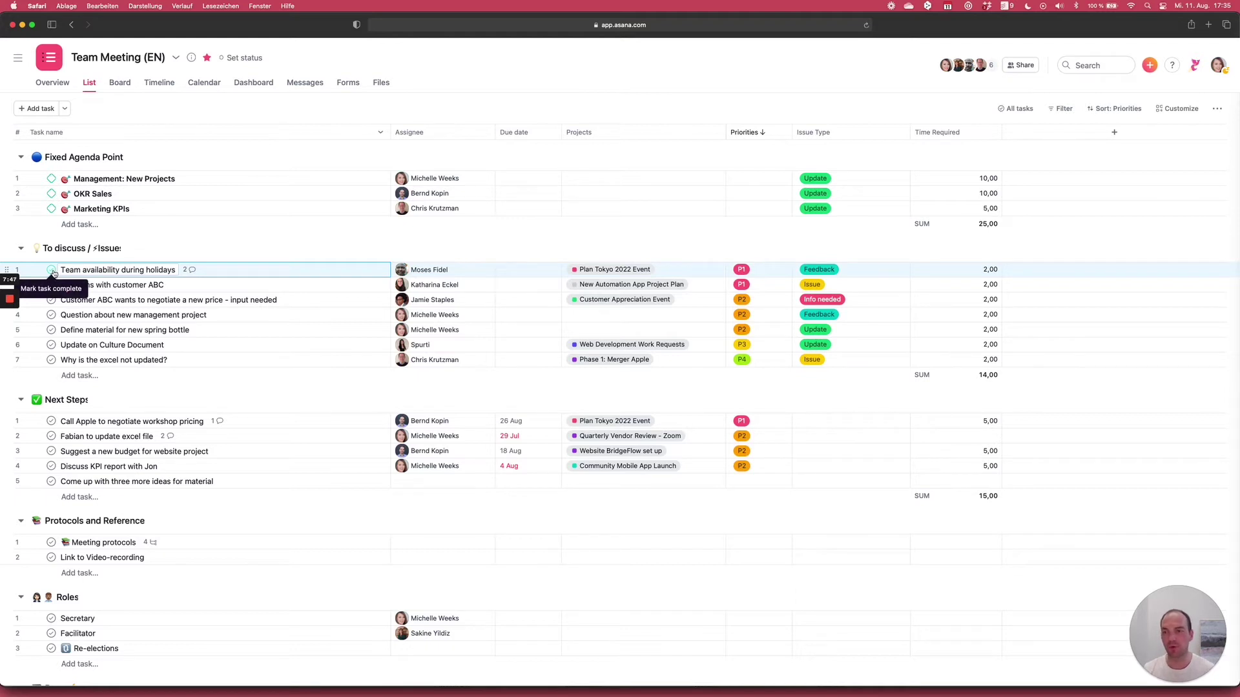
# - Complete Team availability during holidays and add Next Steps task 'Communicate holiday plan to the team'
pyautogui.click(51, 270)
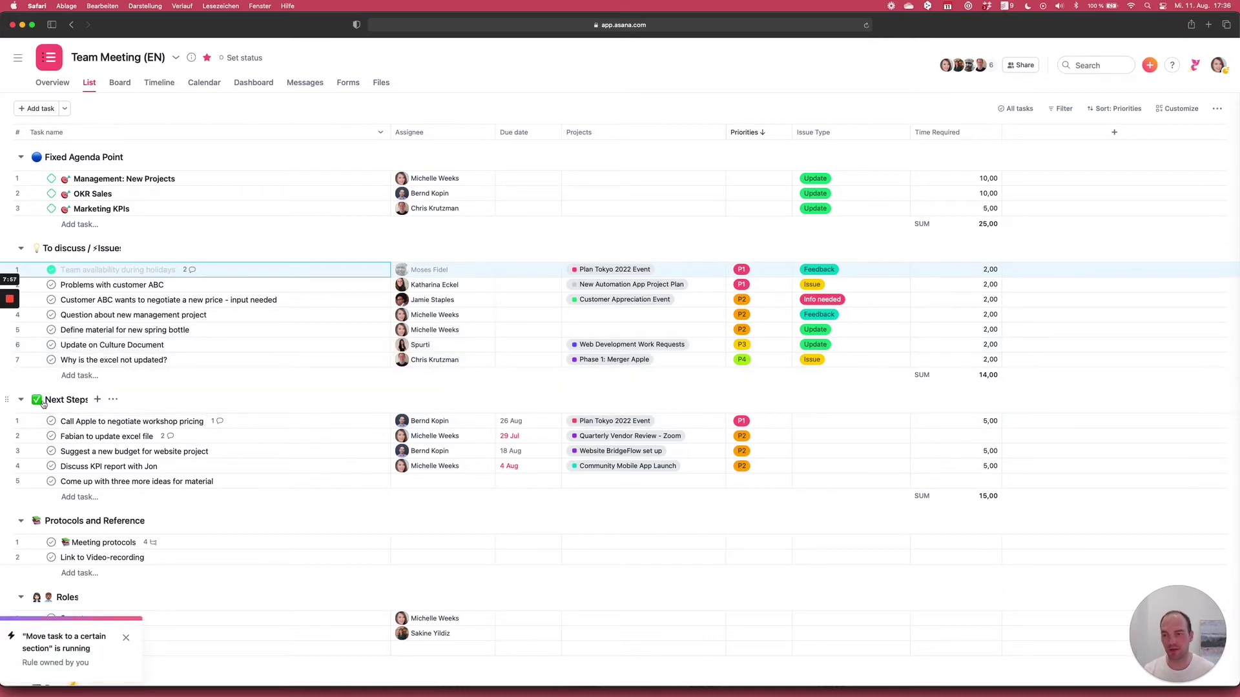
pyautogui.press('Return')
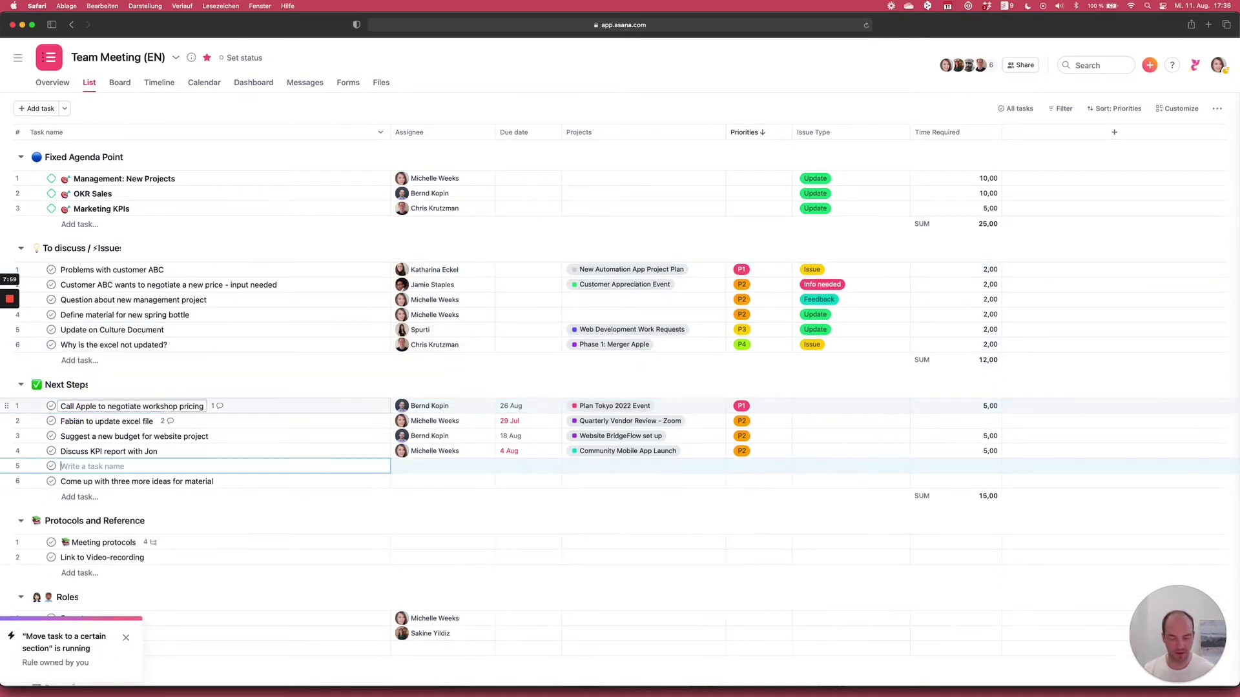
pyautogui.write('CO')
pyautogui.press('BackSpace')
pyautogui.write('o')
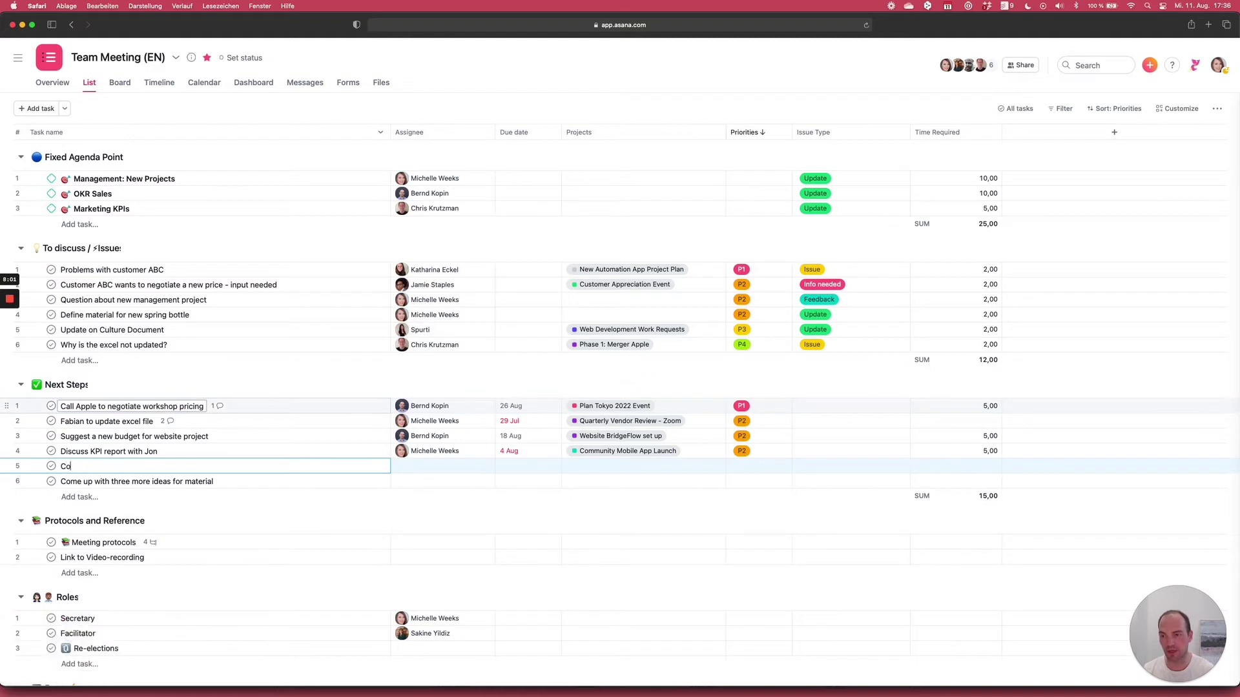
pyautogui.write('mmunicate holiday plan to the team')
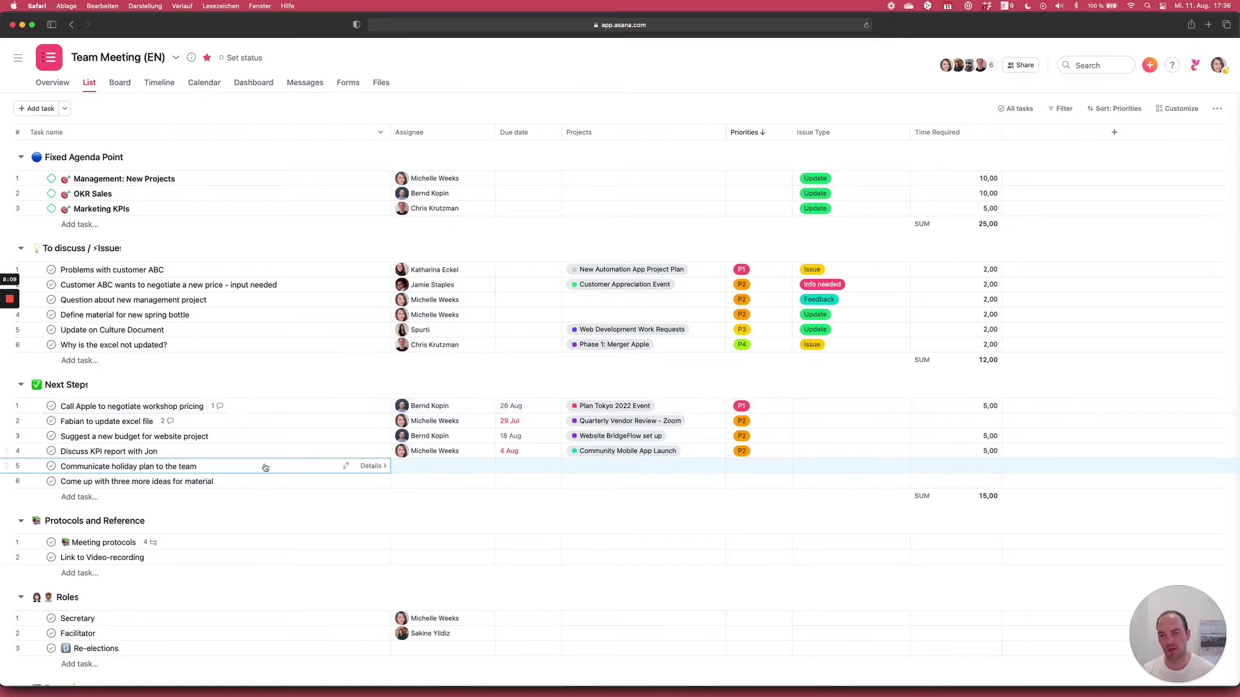
# - Assign the holiday-plan task, due 18 Aug, in Plan Tokyo 2022 Event with priority P3
pyautogui.click(415, 465)
pyautogui.write('mose')
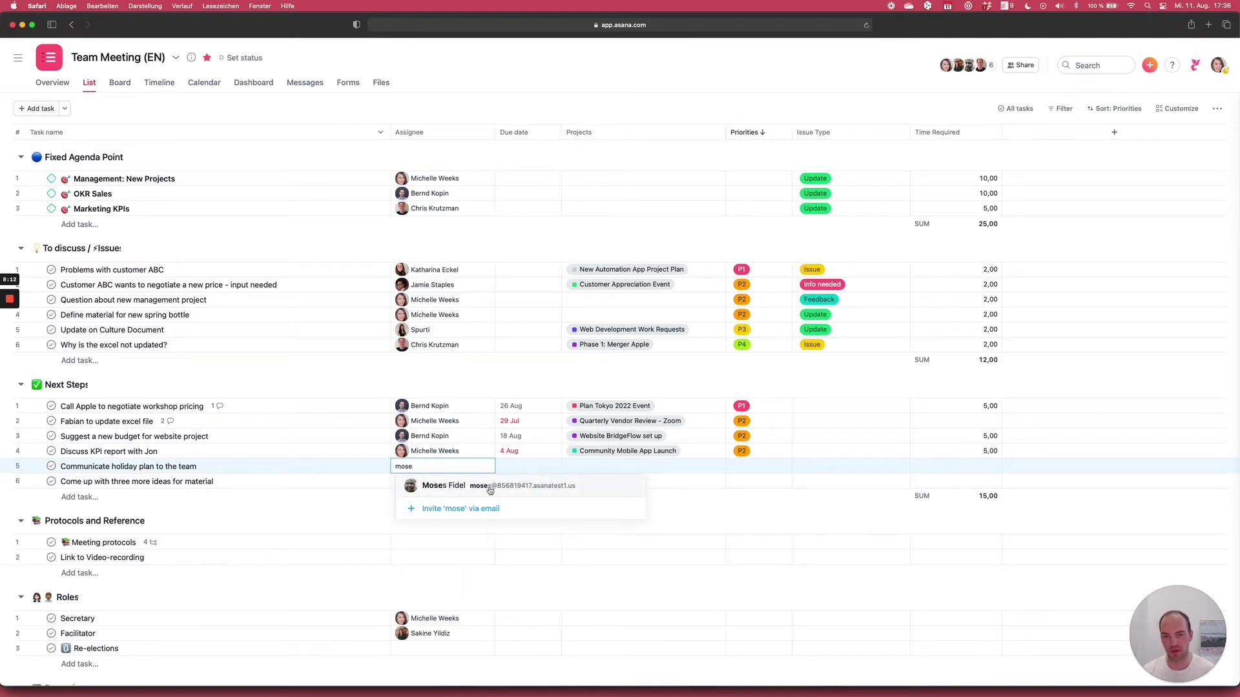
pyautogui.press('Return')
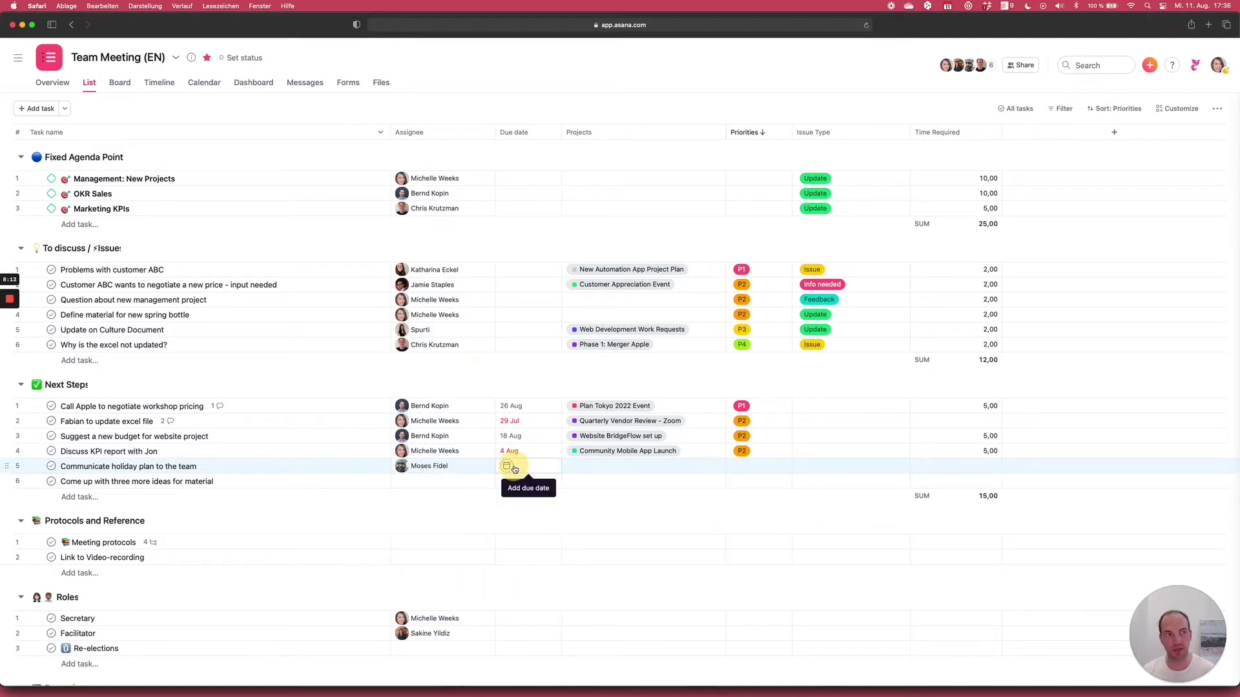
pyautogui.click(515, 467)
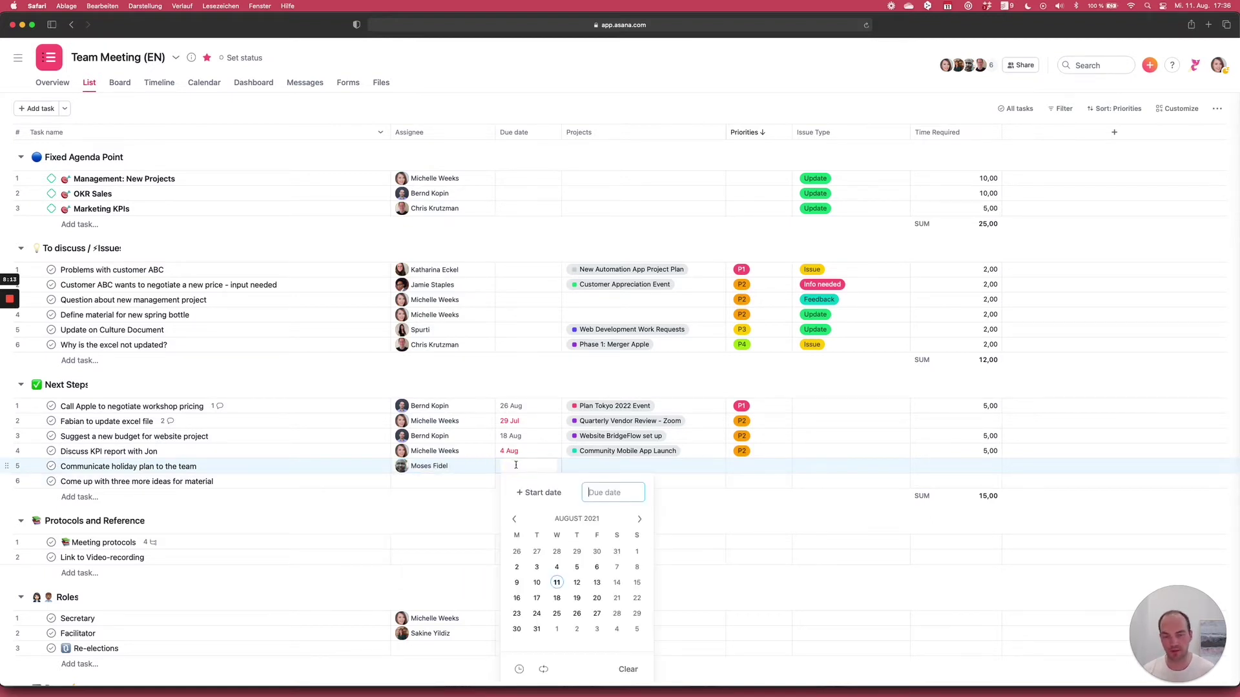
pyautogui.click(560, 600)
pyautogui.click(608, 469)
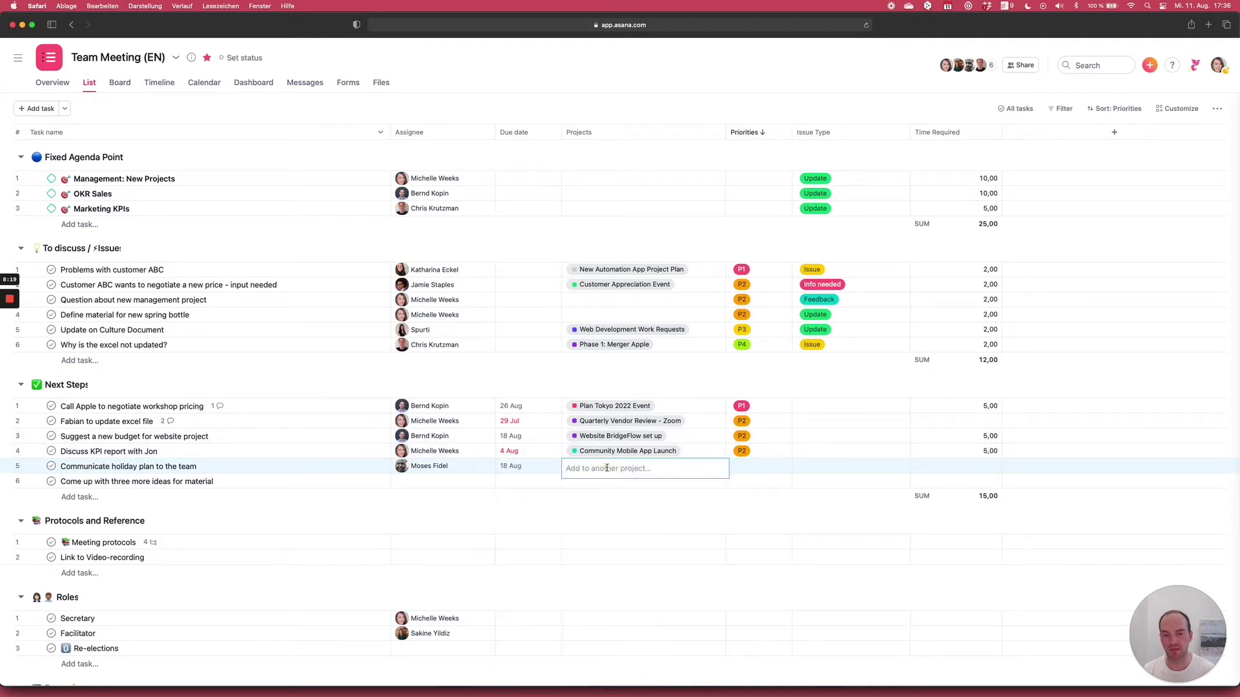
pyautogui.write('tok')
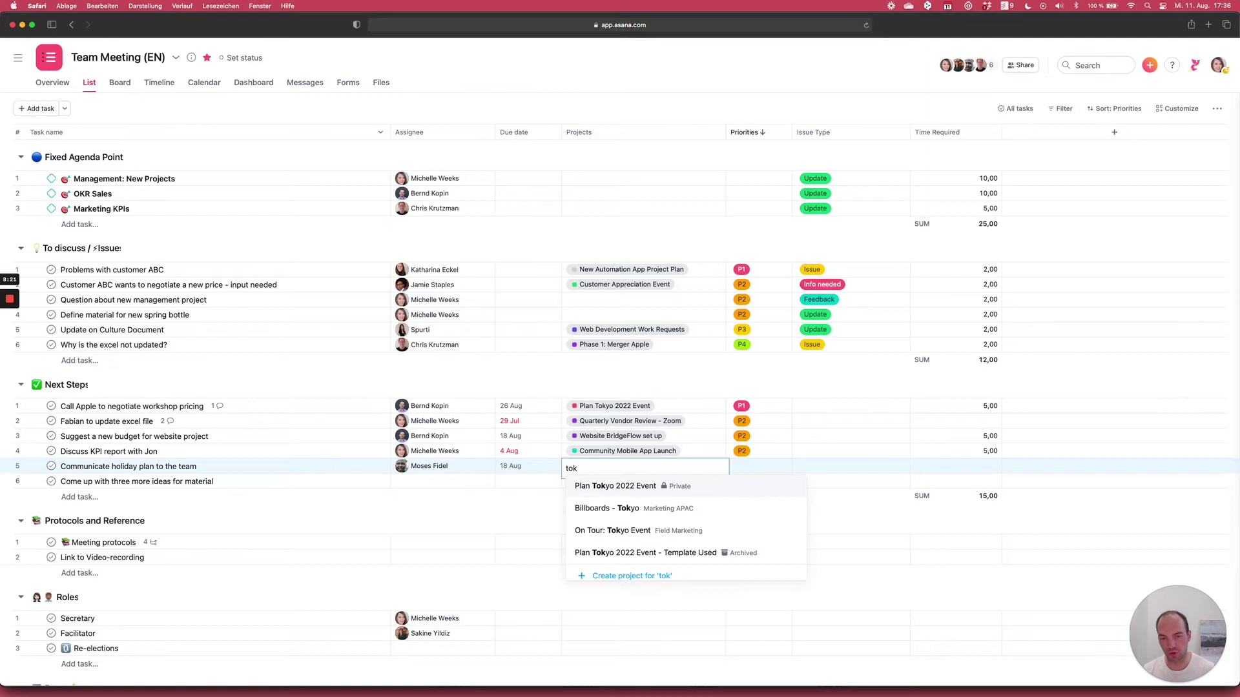
pyautogui.click(610, 487)
pyautogui.click(750, 466)
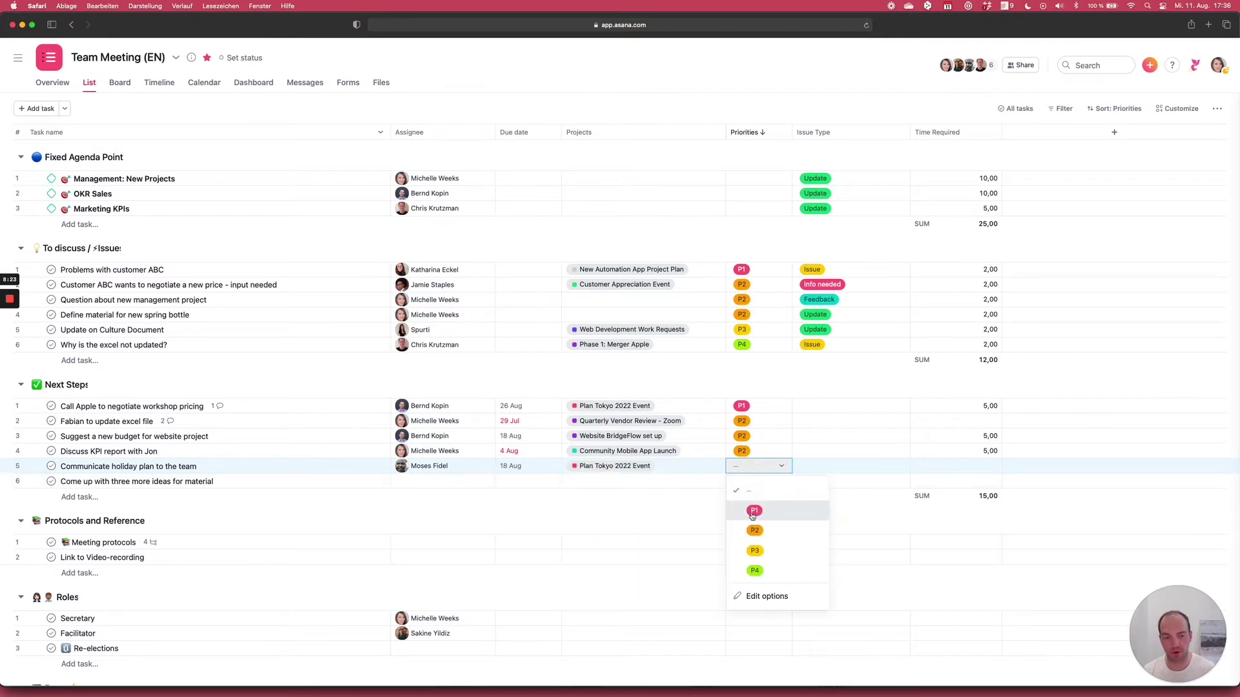
pyautogui.click(754, 553)
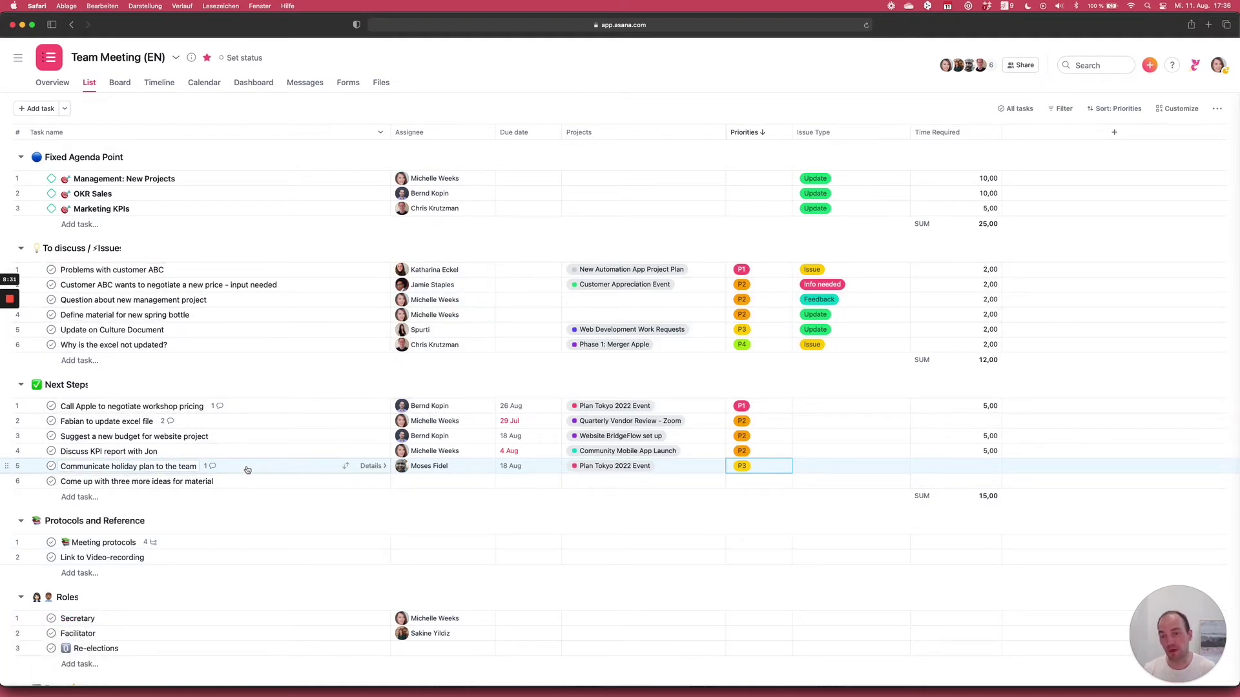
pyautogui.moveTo(413, 470)
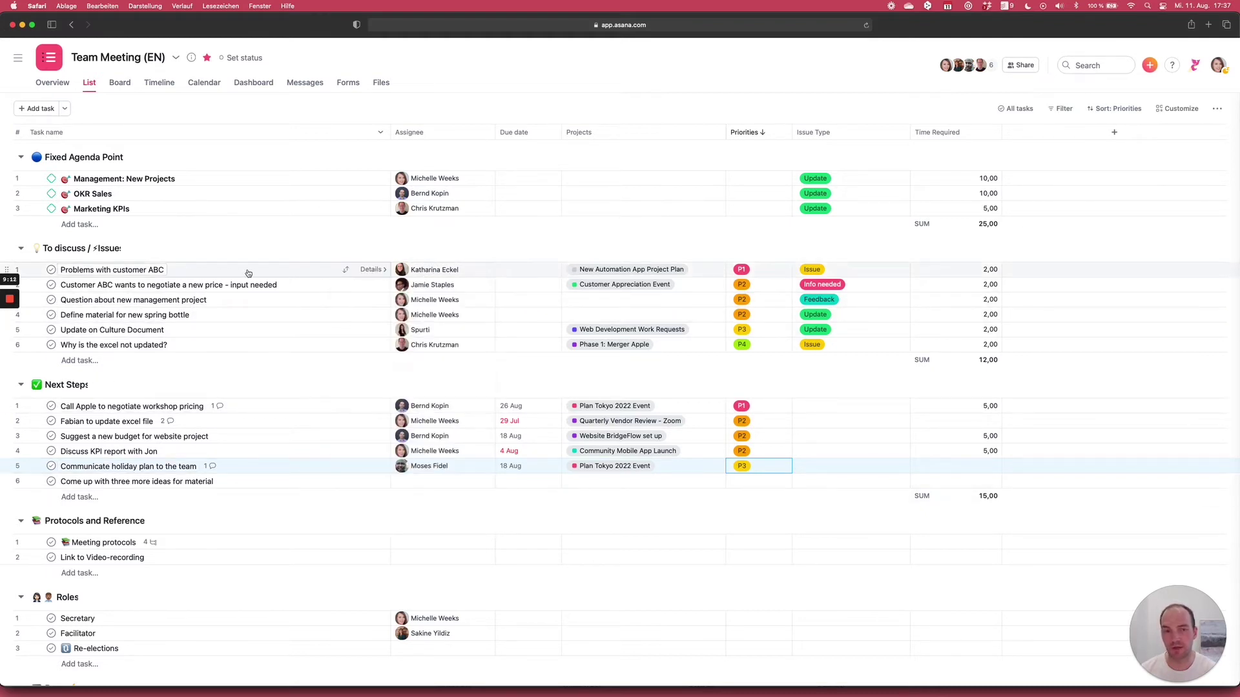
# - Mark 'Problems with customer ABC' complete, then open 'Call Apple to negotiate workshop pricing' details
pyautogui.click(118, 268)
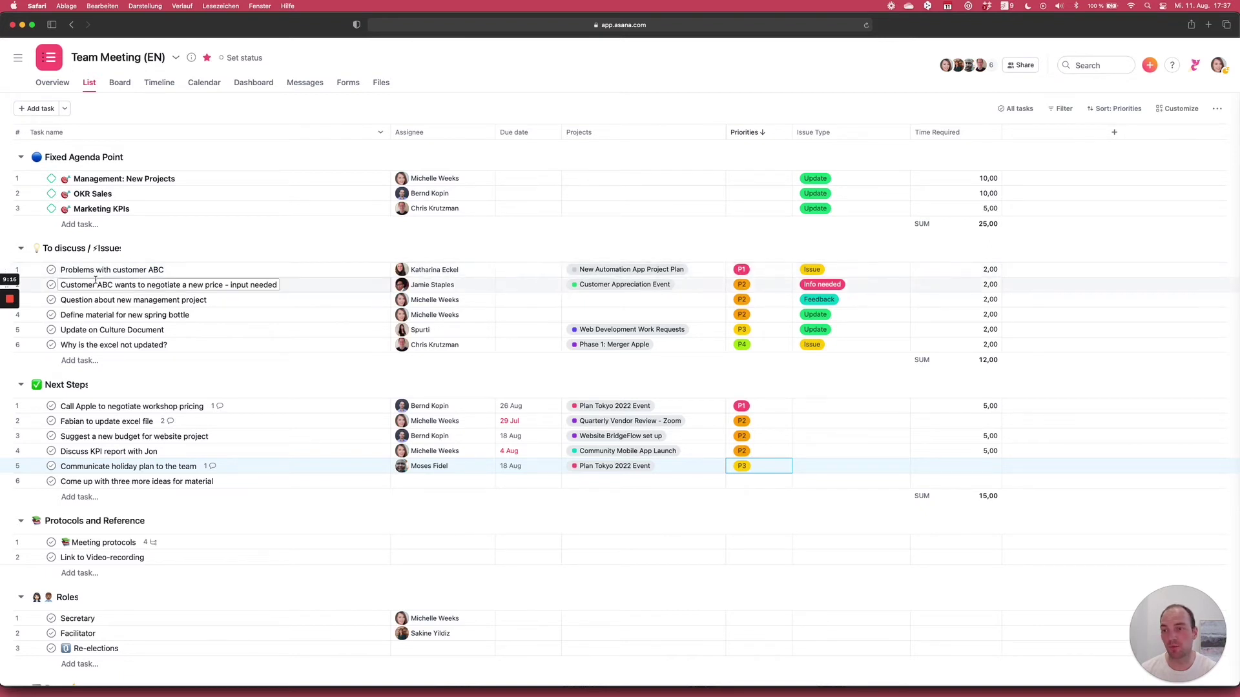
pyautogui.click(204, 272)
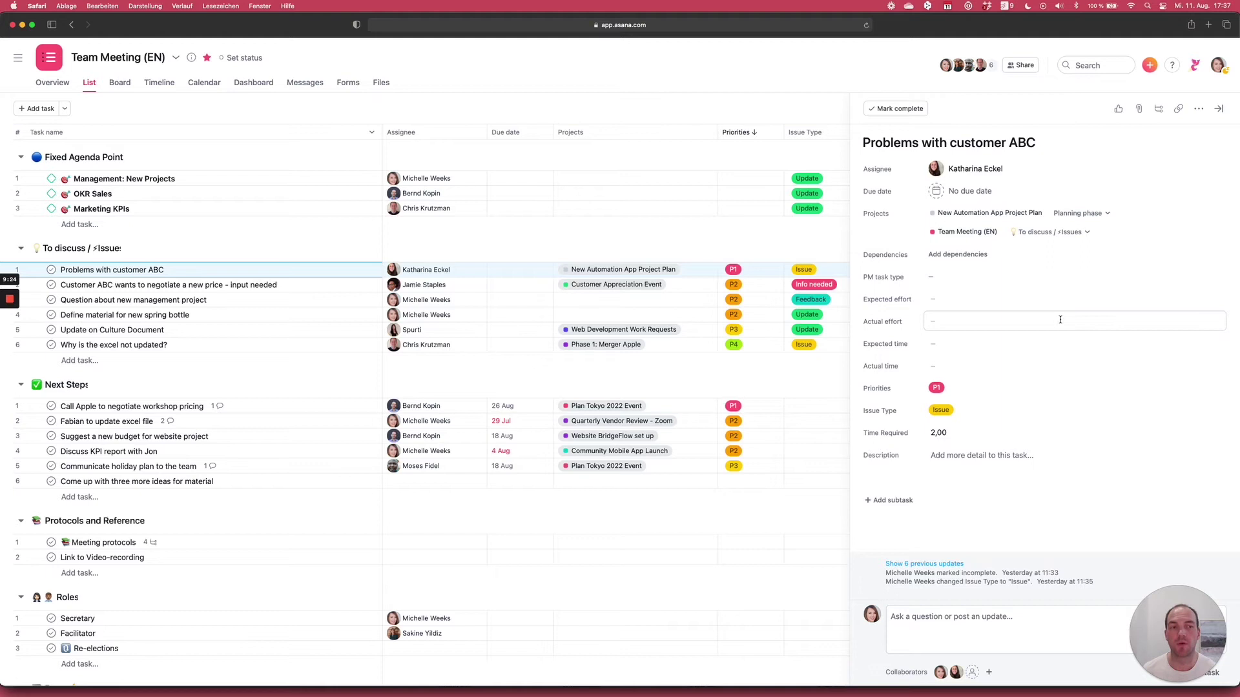
pyautogui.click(898, 109)
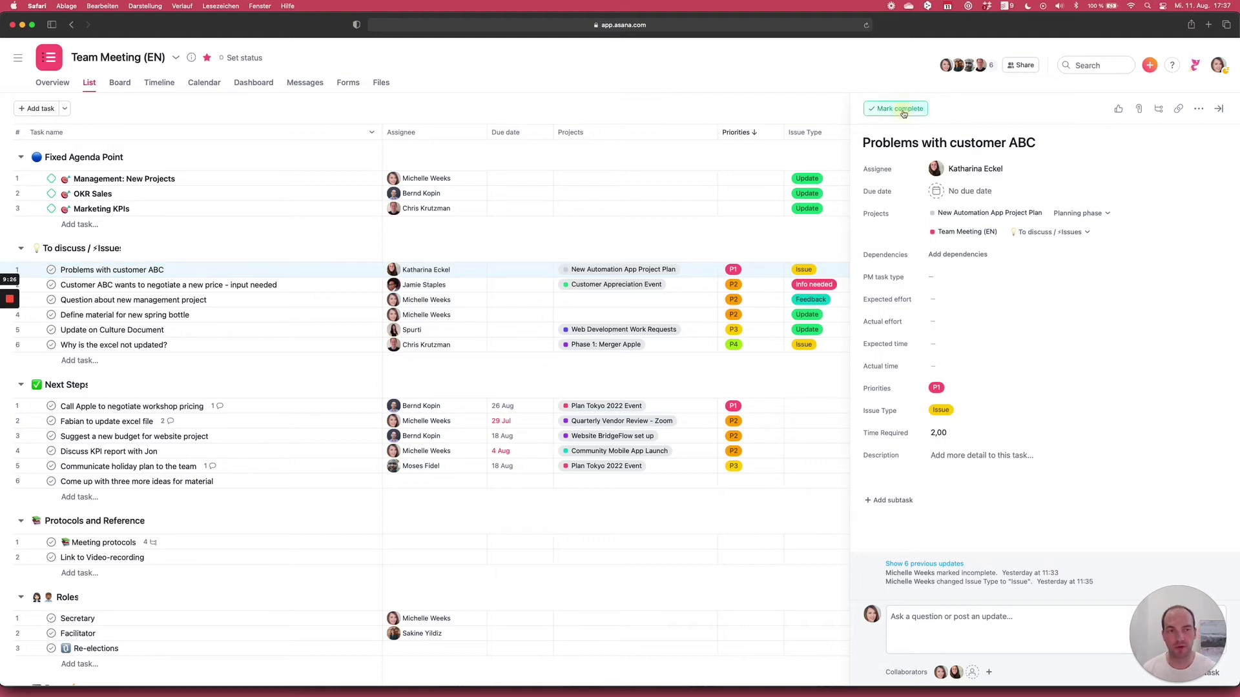
pyautogui.click(196, 405)
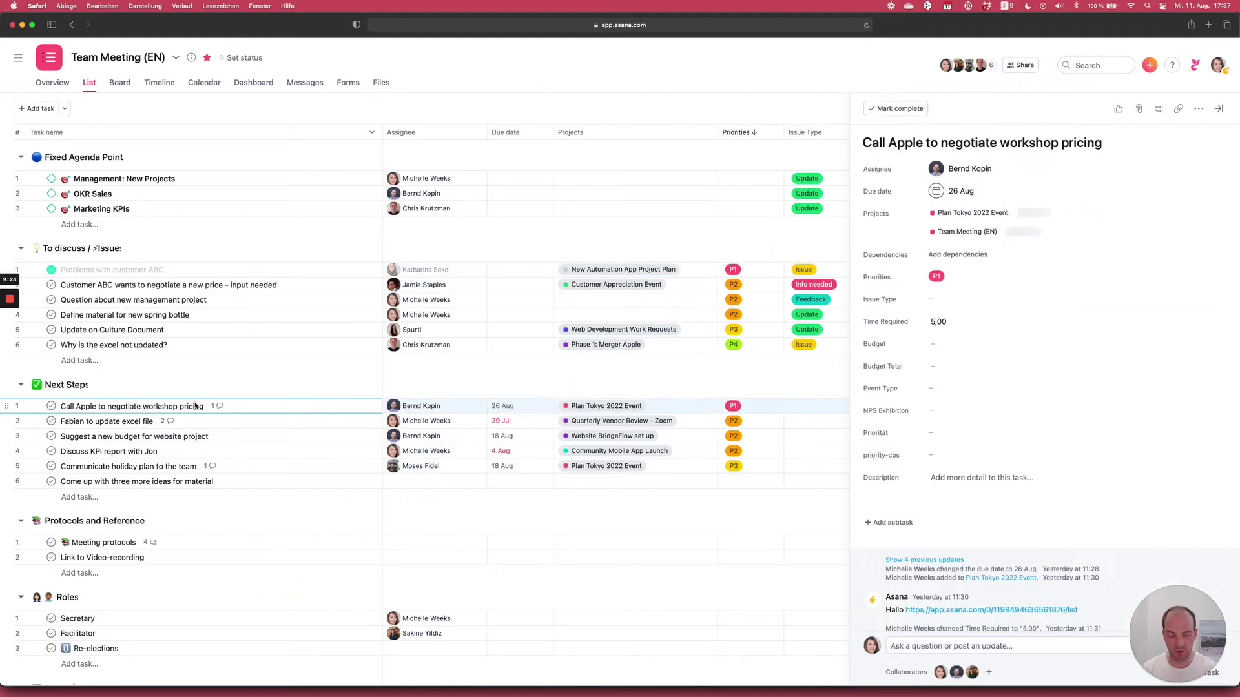
# - Add a Next Steps task asking a colleague to help solve the customer ABC problem, with an assignee
pyautogui.press('Return')
pyautogui.write('Ask ')
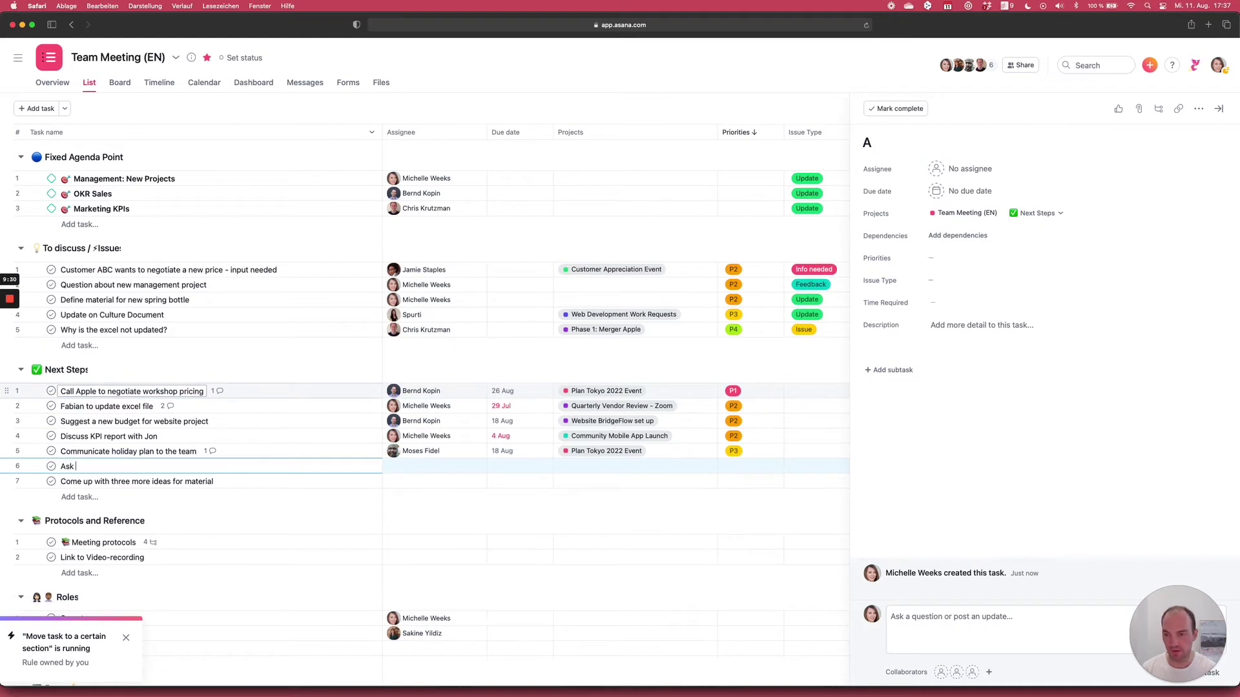
pyautogui.write('Ben to help you so')
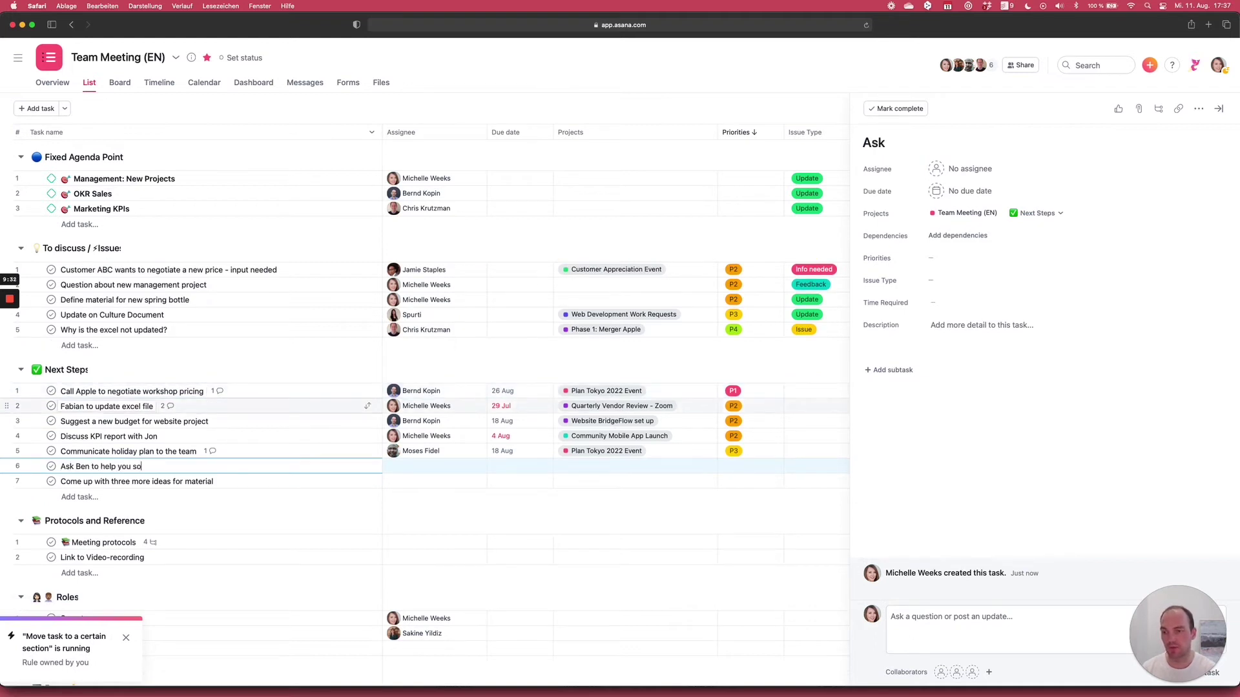
pyautogui.write('lve problem with cus')
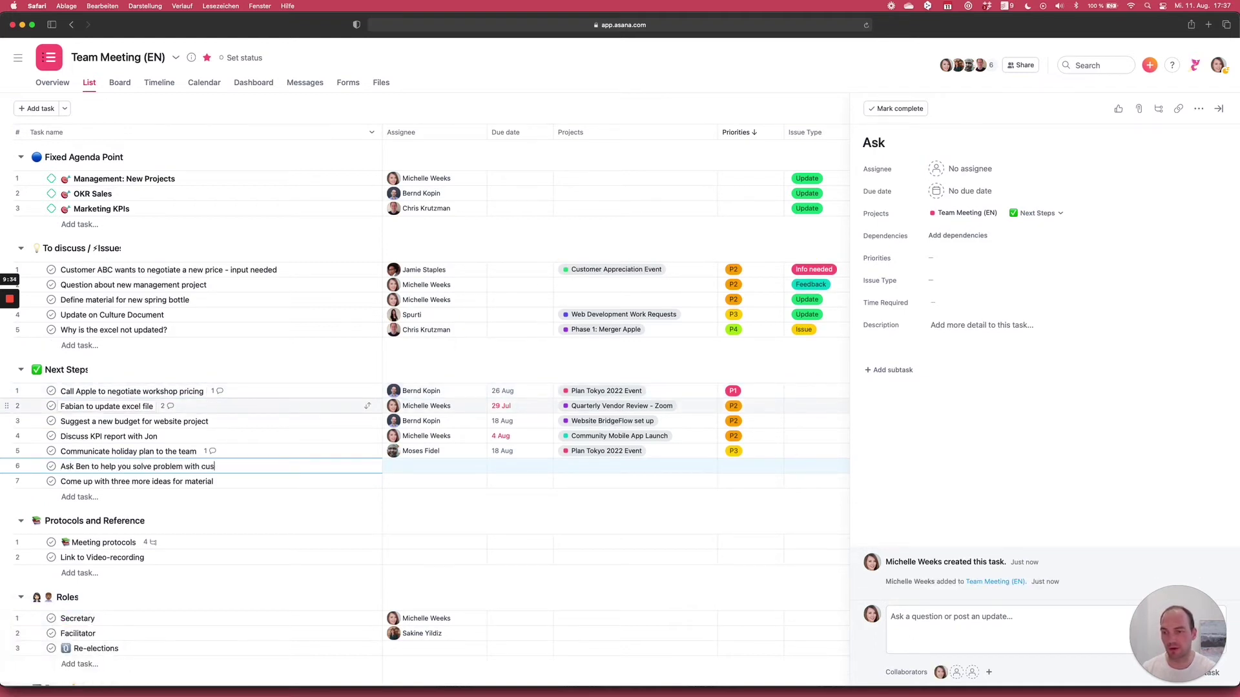
pyautogui.write('tomer ABC')
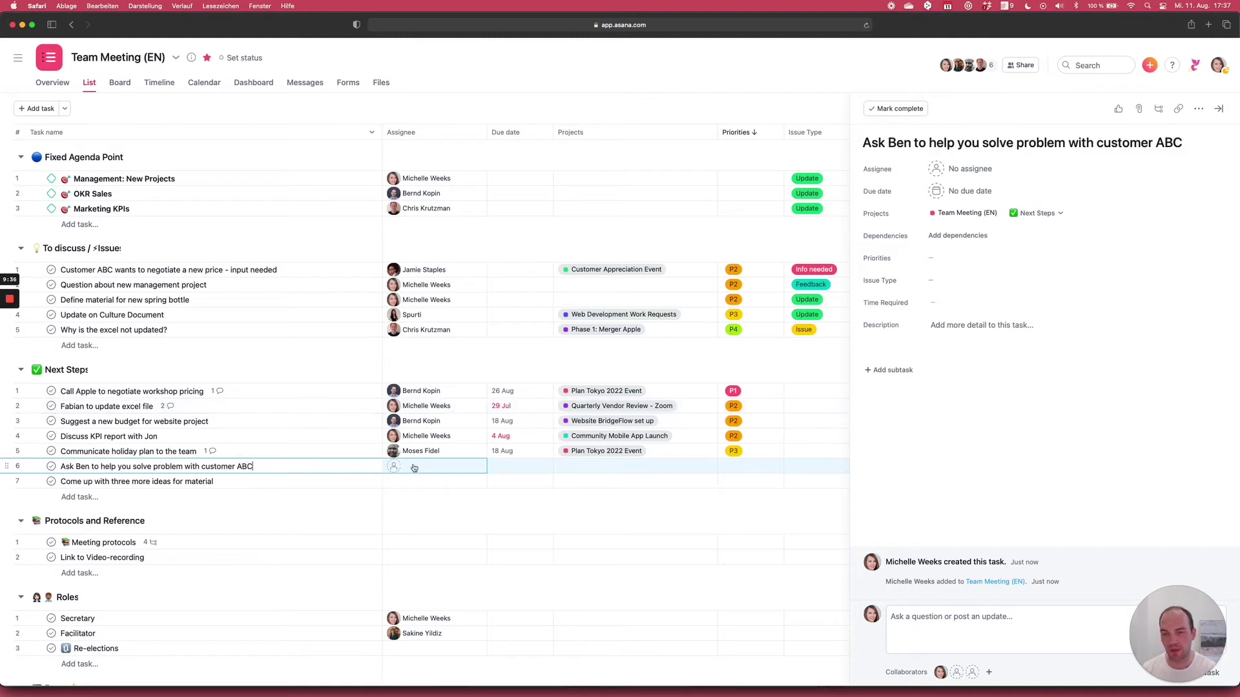
pyautogui.click(414, 466)
pyautogui.write('Kat')
pyautogui.press('Return')
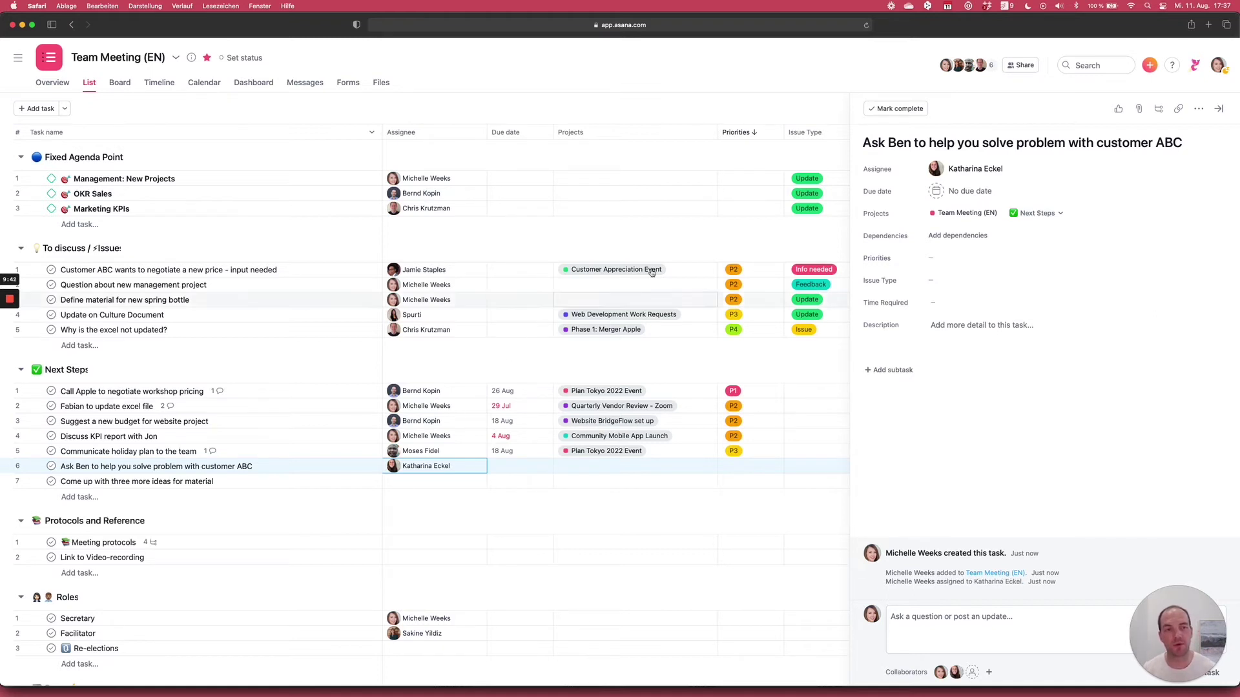
# - Make it due today (11 August), priority P1, in the Customer Appreciation Event project
pyautogui.click(938, 192)
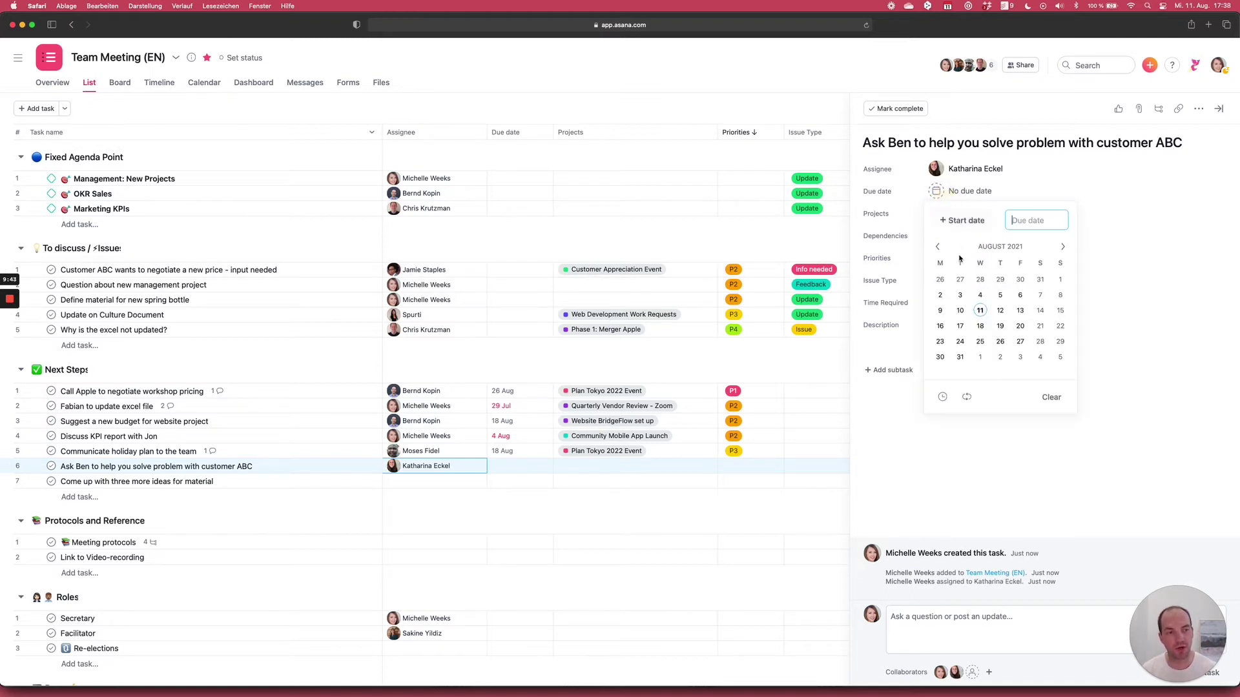
pyautogui.click(981, 311)
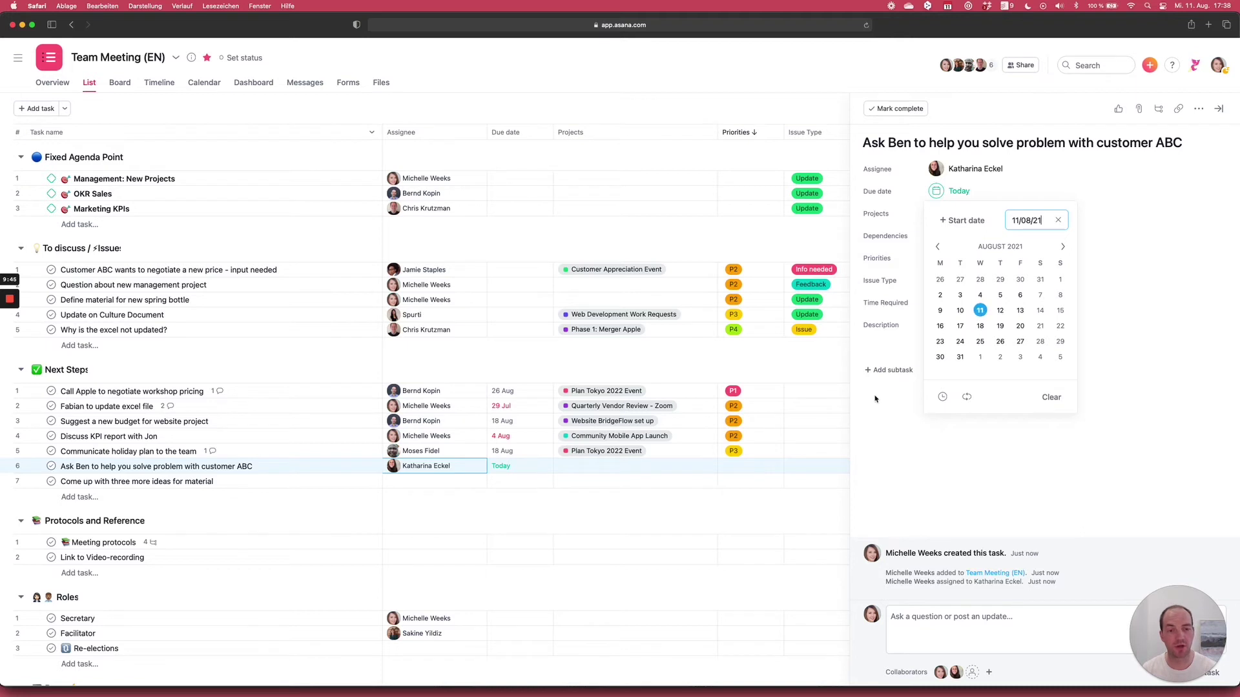
pyautogui.click(749, 468)
pyautogui.click(760, 511)
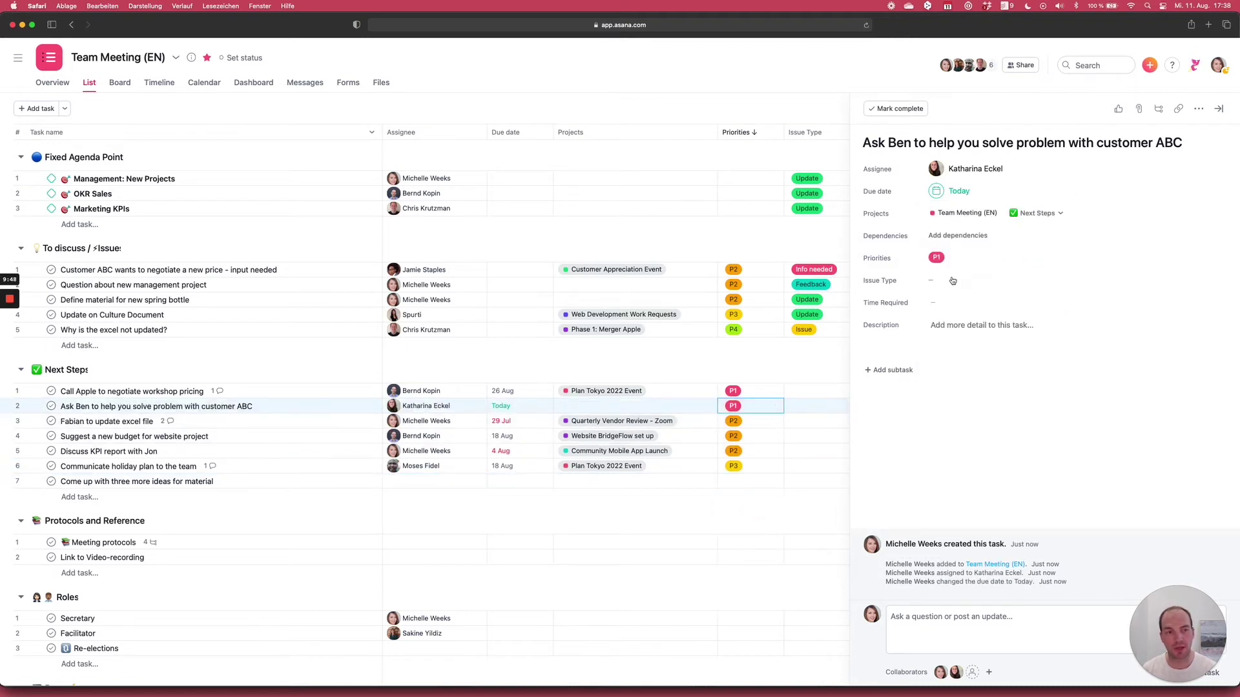
pyautogui.click(631, 406)
pyautogui.write('cus')
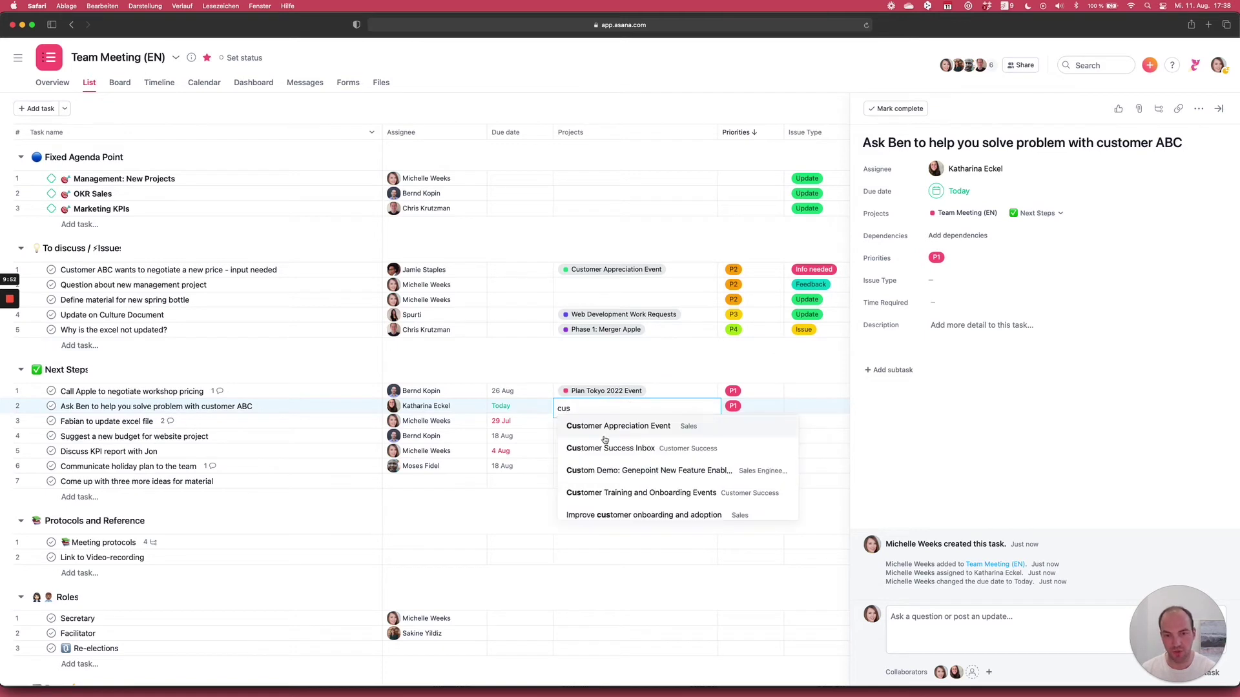
pyautogui.click(618, 428)
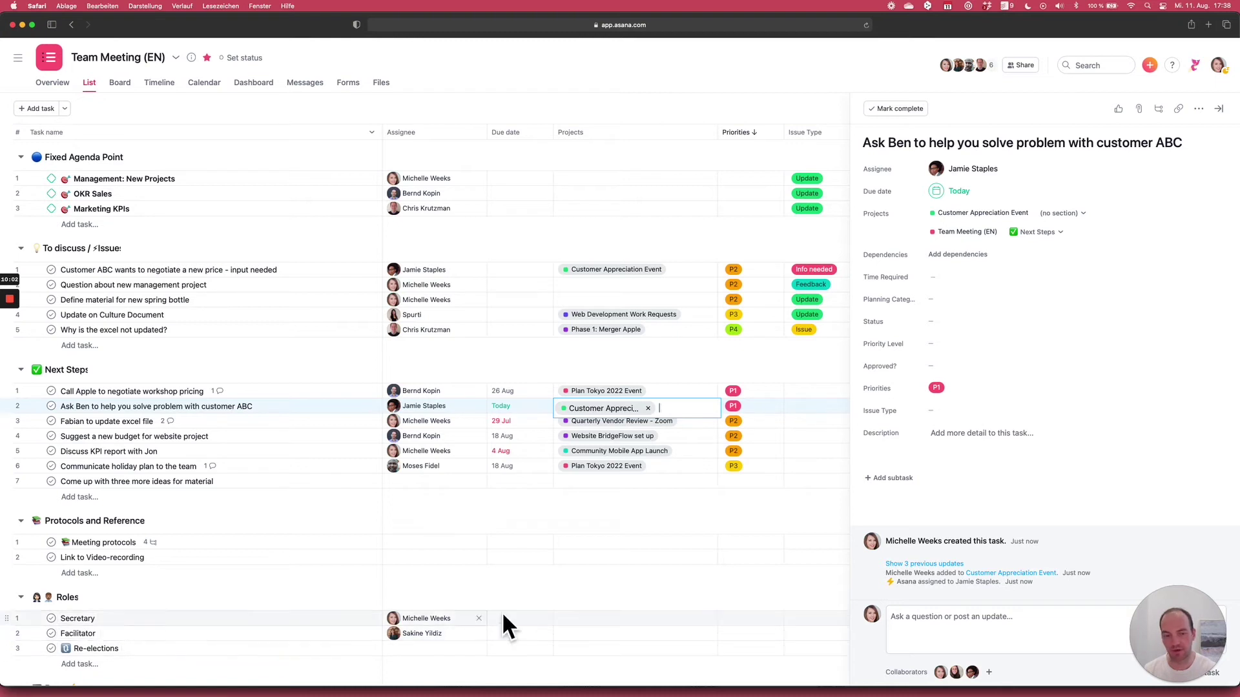
# - Post a comment on the customer ABC task naming the expert colleague and mentioning a teammate, then close details
pyautogui.click(974, 625)
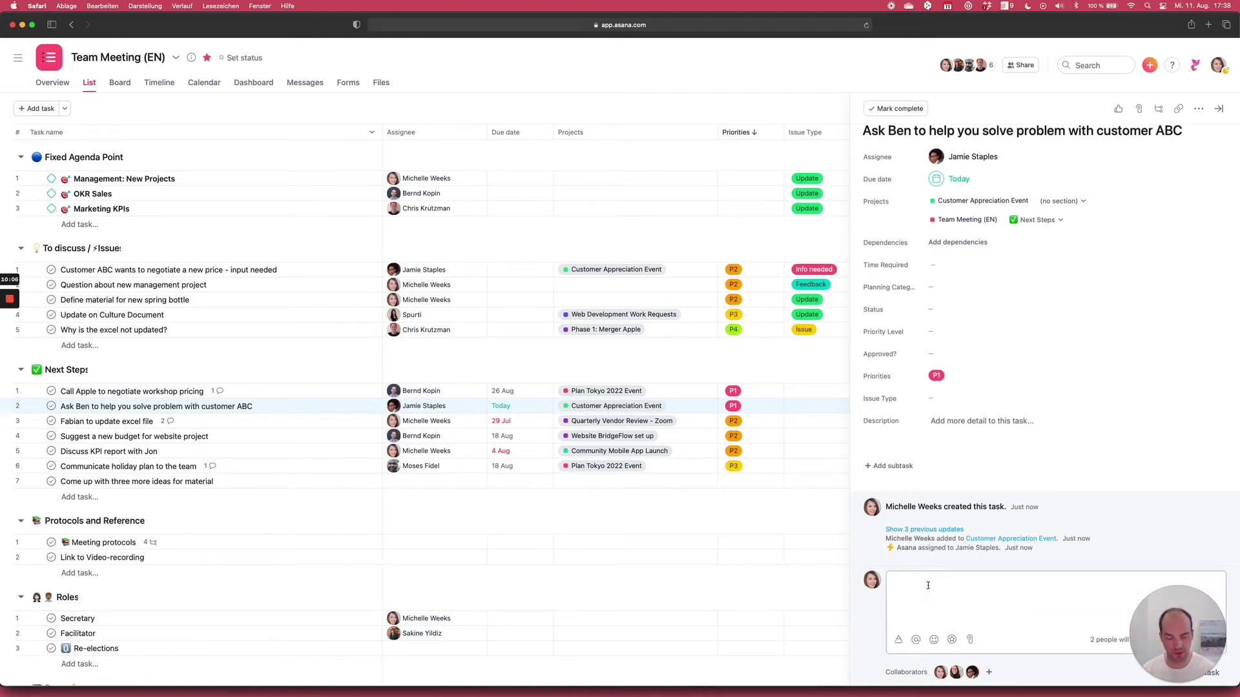
pyautogui.write('Ben is an exper')
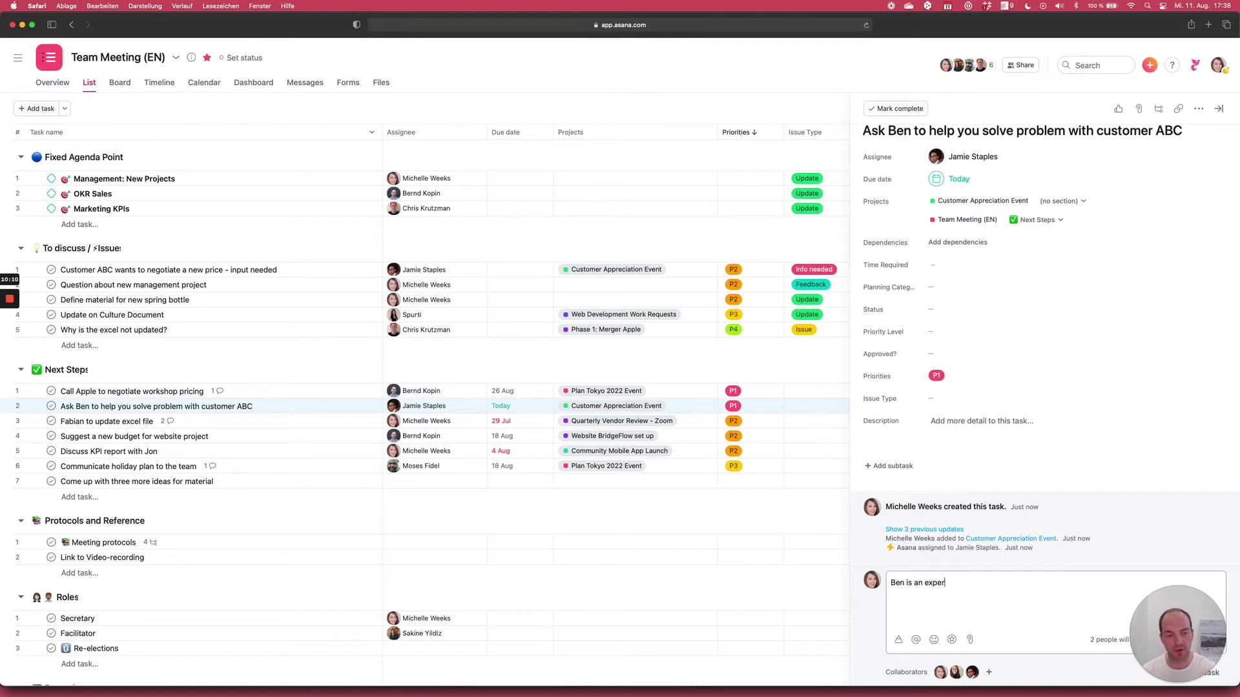
pyautogui.write('t on this. Please ask hi')
pyautogui.write("m to help us. If he's no")
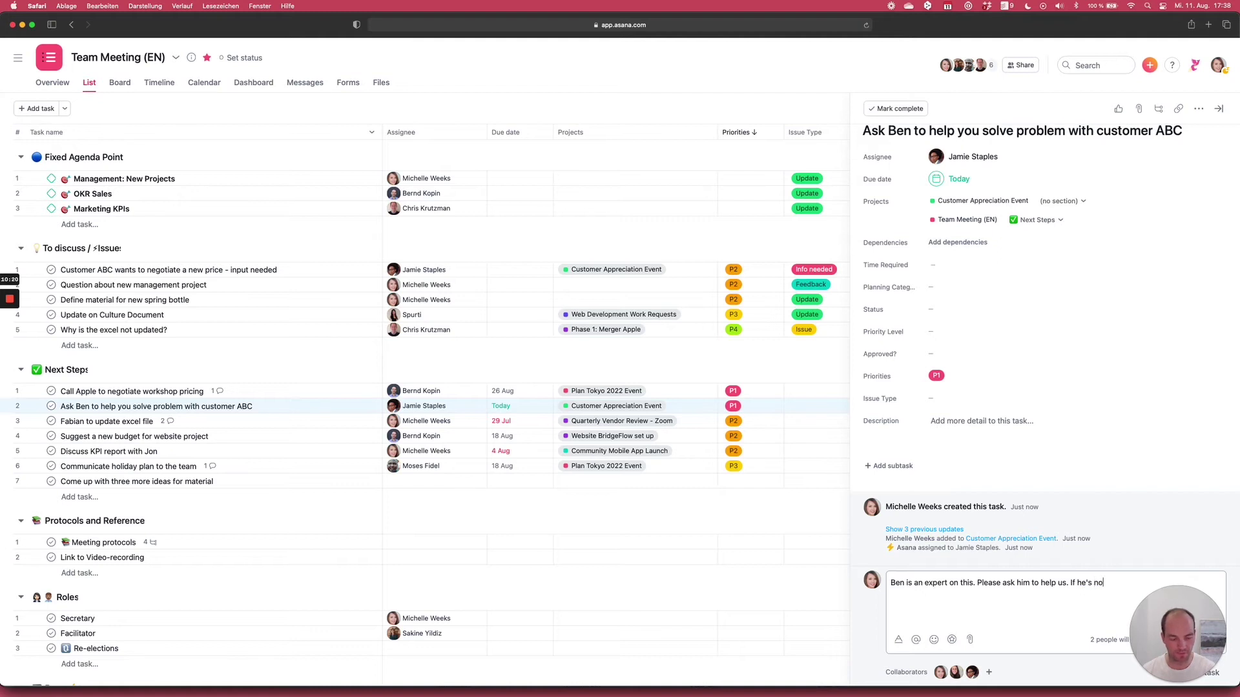
pyautogui.write('t available pleas')
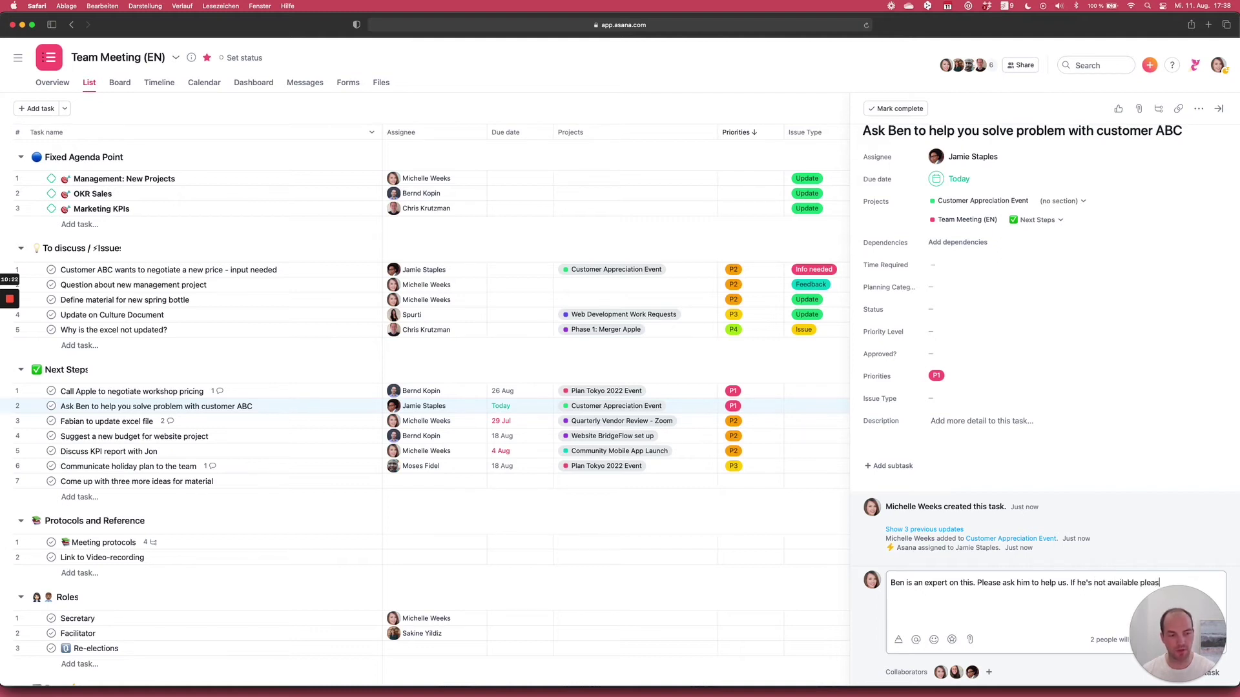
pyautogui.write('e come back to ')
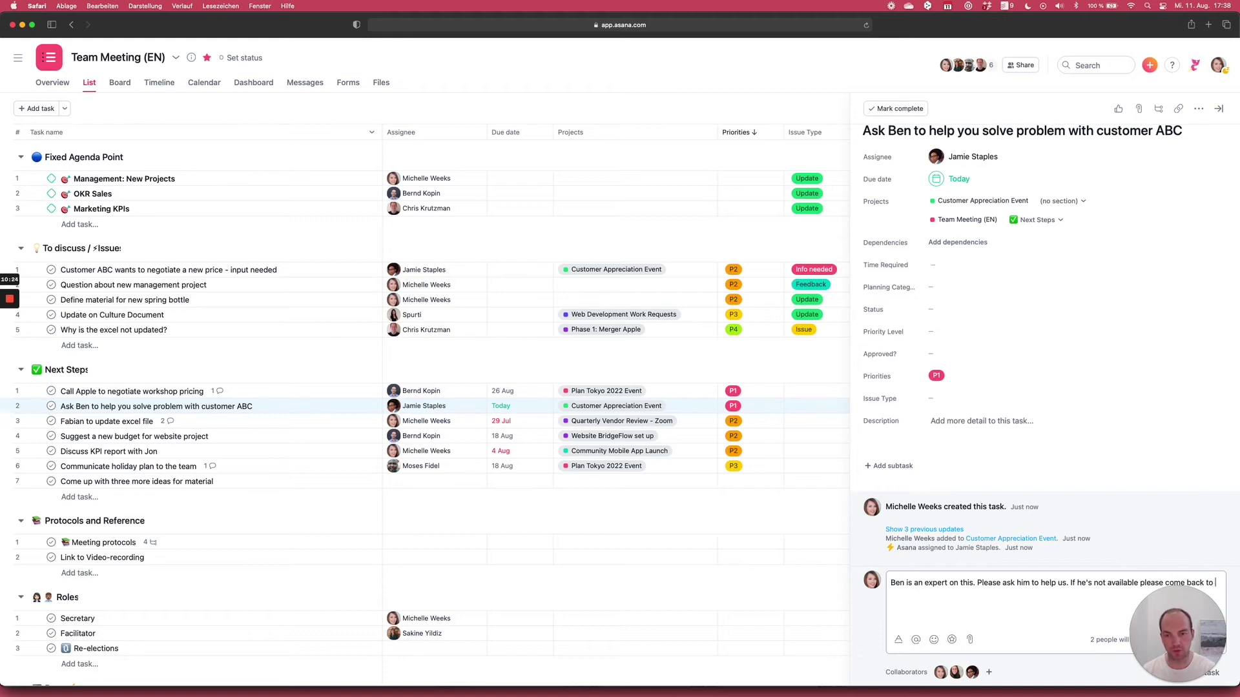
pyautogui.write('@Mich')
pyautogui.press('Return')
pyautogui.write('to clarify.')
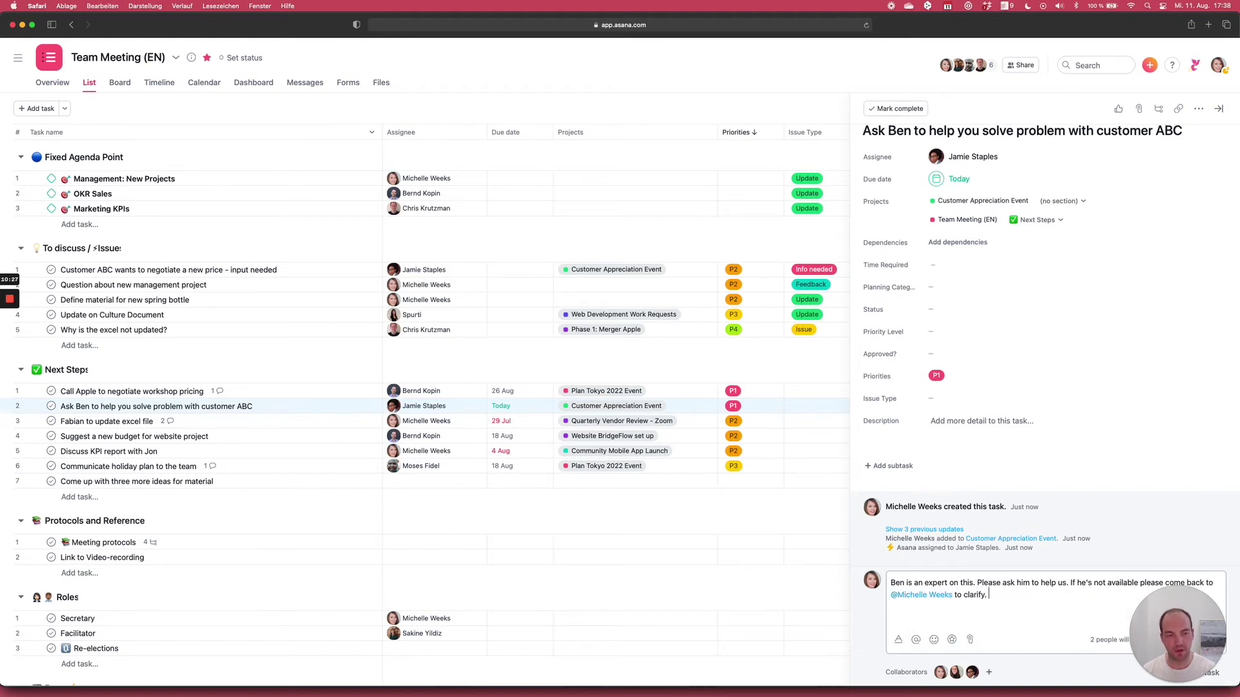
pyautogui.press('super+Return')
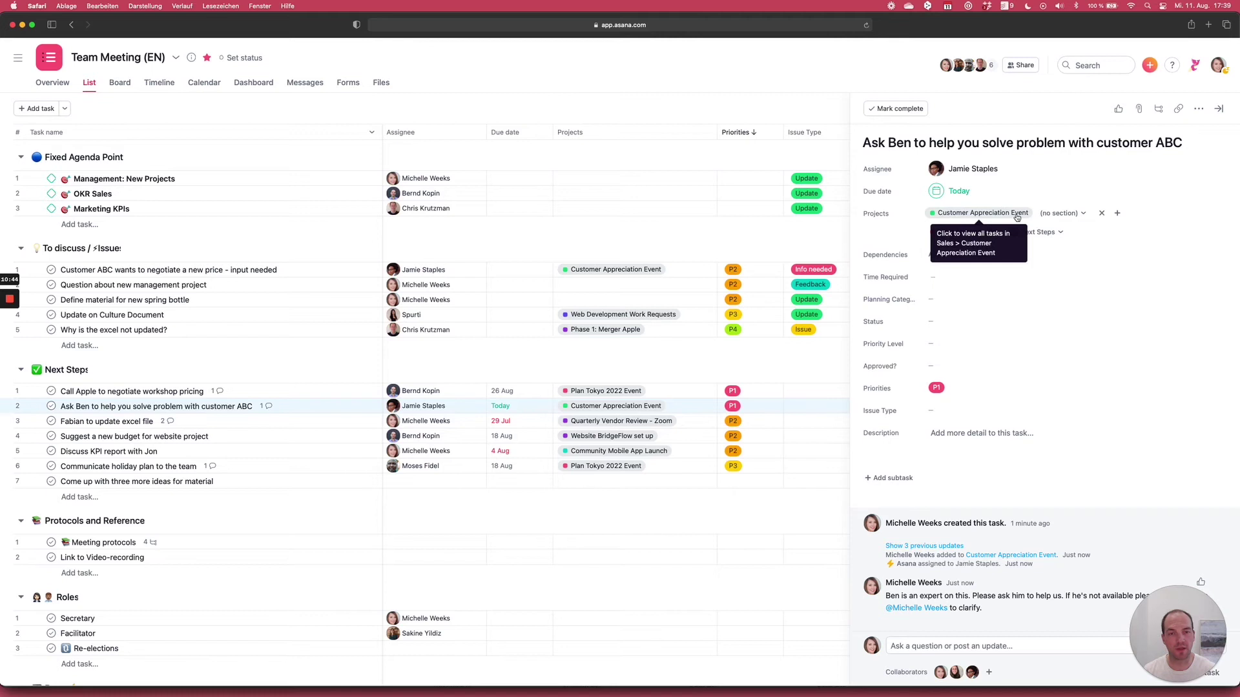
pyautogui.press('Escape')
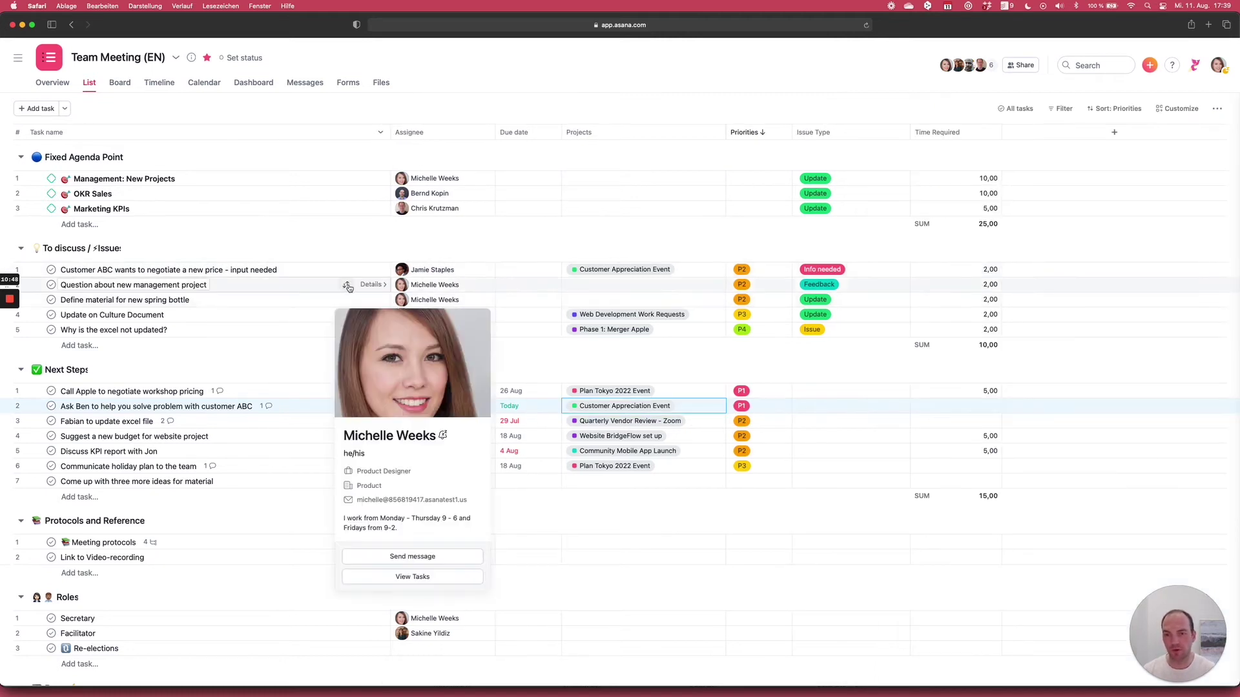
# - Mark 'Customer ABC wants to negotiate a new price - input needed' complete
pyautogui.click(52, 270)
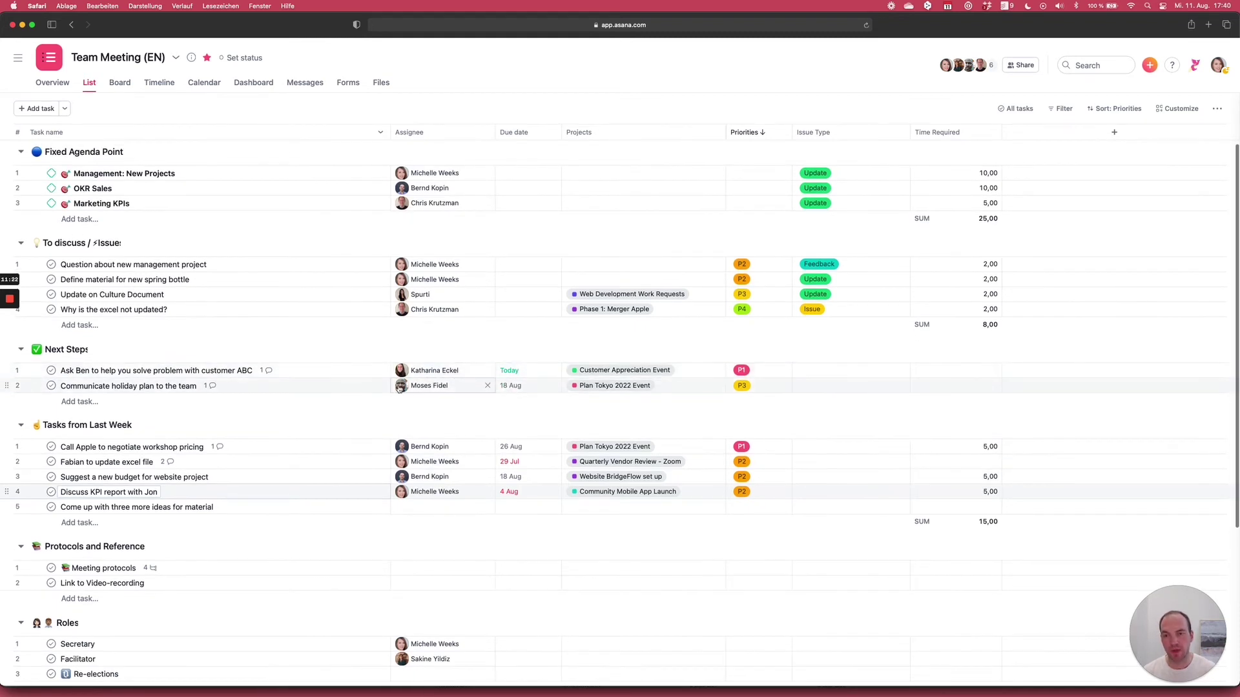
# - Open the 'Call Apple to negotiate workshop pricing' task details
pyautogui.moveTo(397, 387)
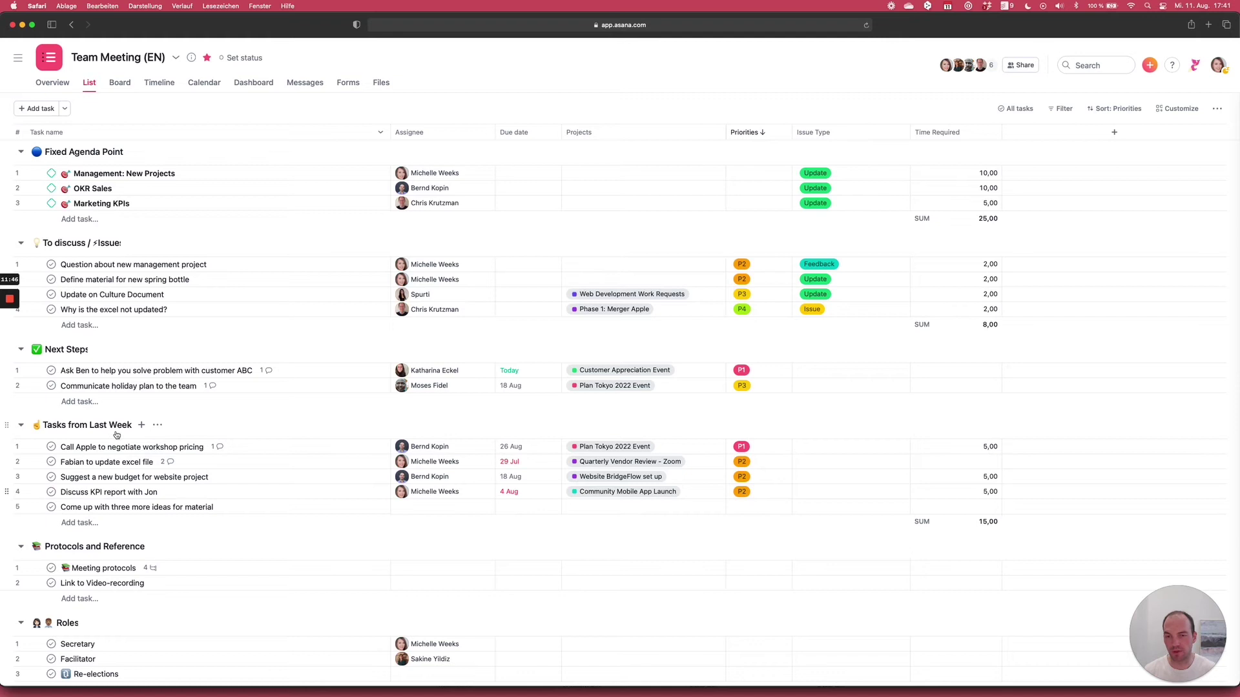
pyautogui.click(314, 454)
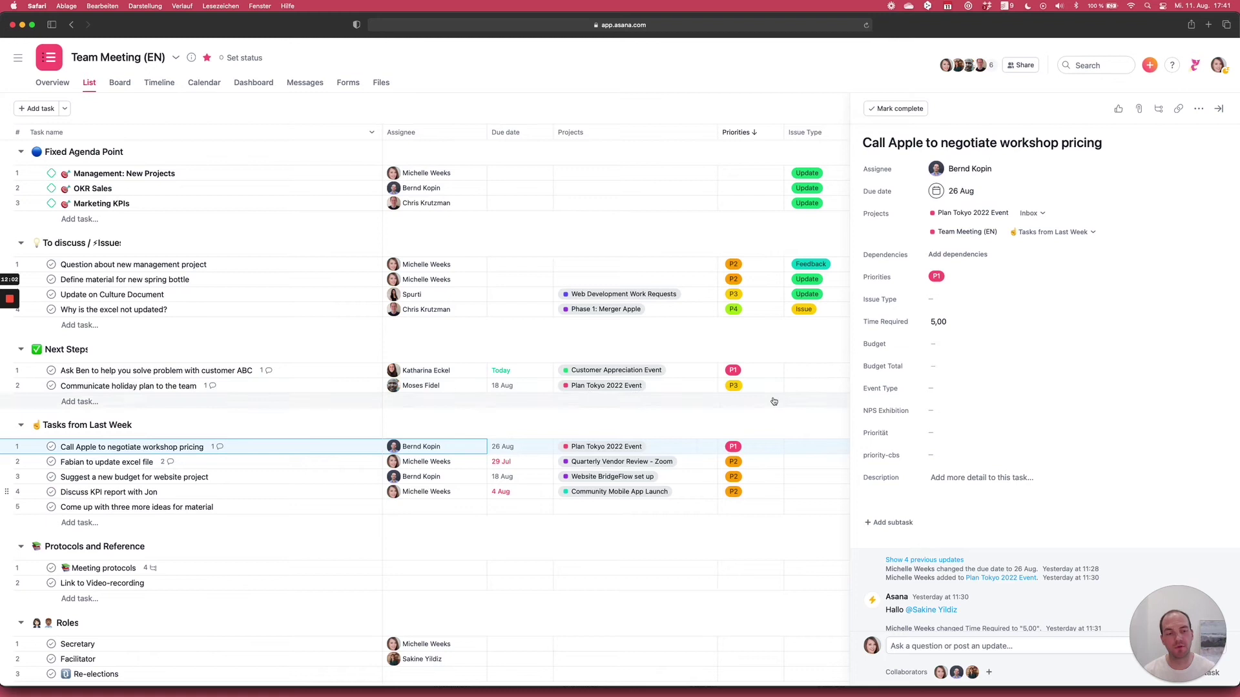
# - Mark the 'Fabian to update excel file' task complete
pyautogui.click(284, 463)
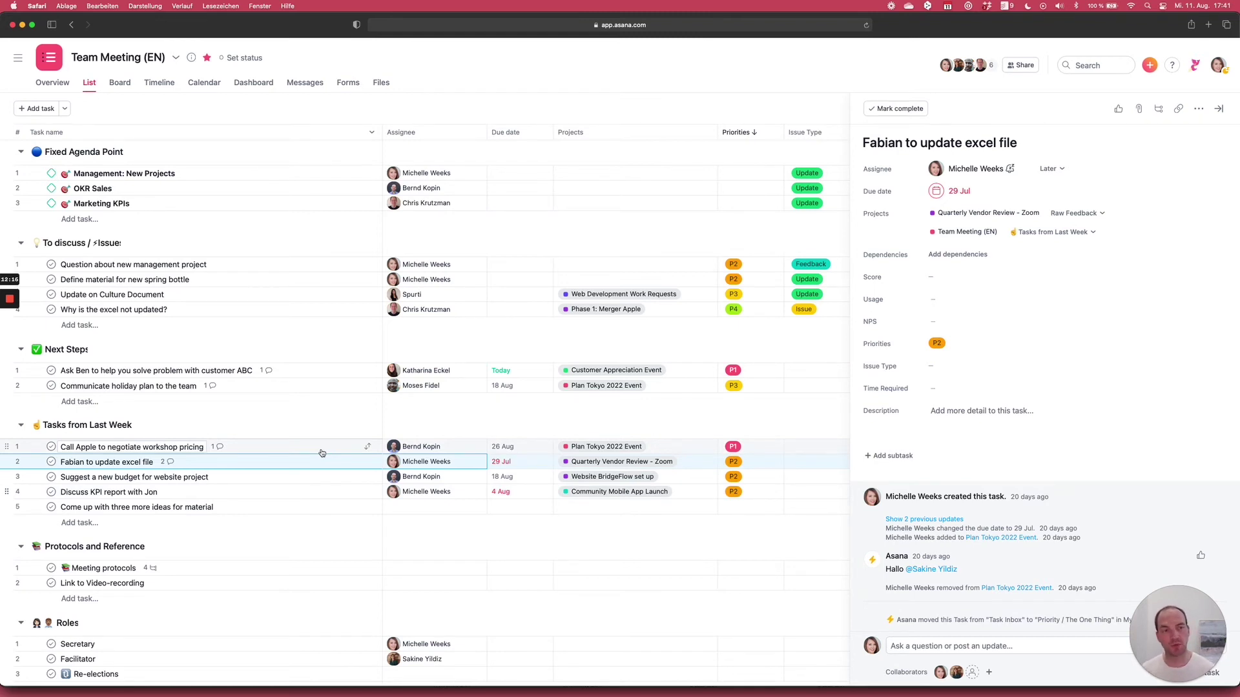
pyautogui.scroll(1, 302, 433)
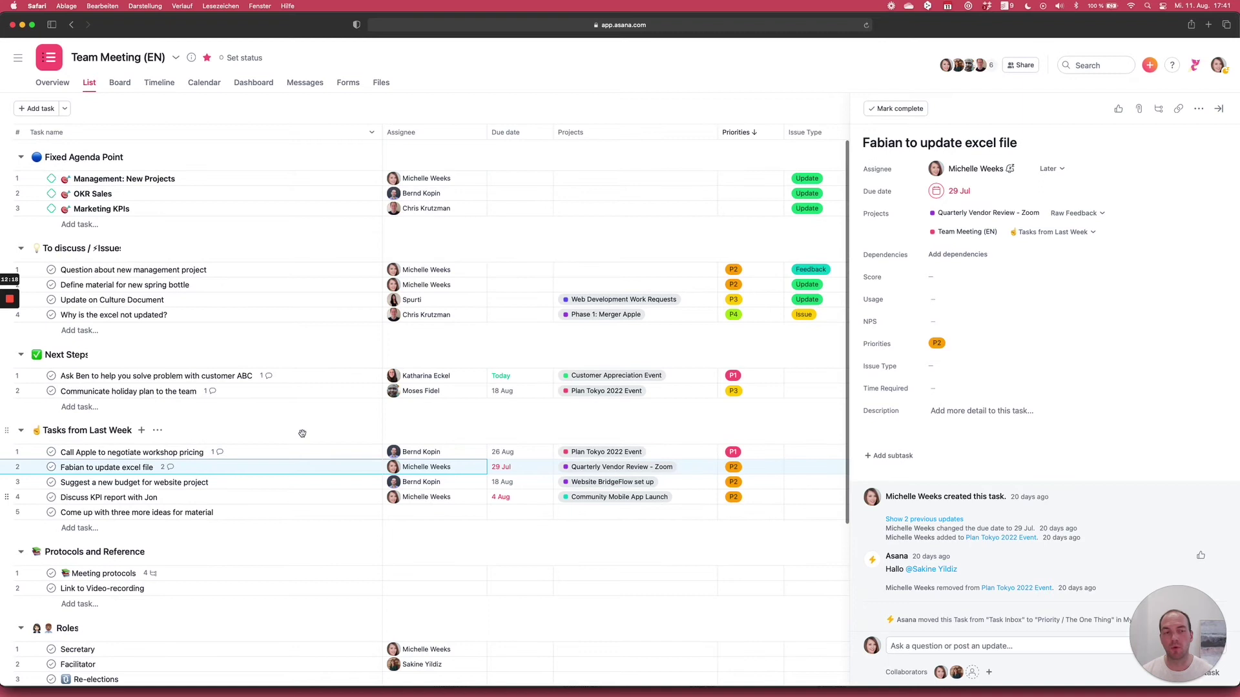
pyautogui.click(892, 109)
pyautogui.click(345, 496)
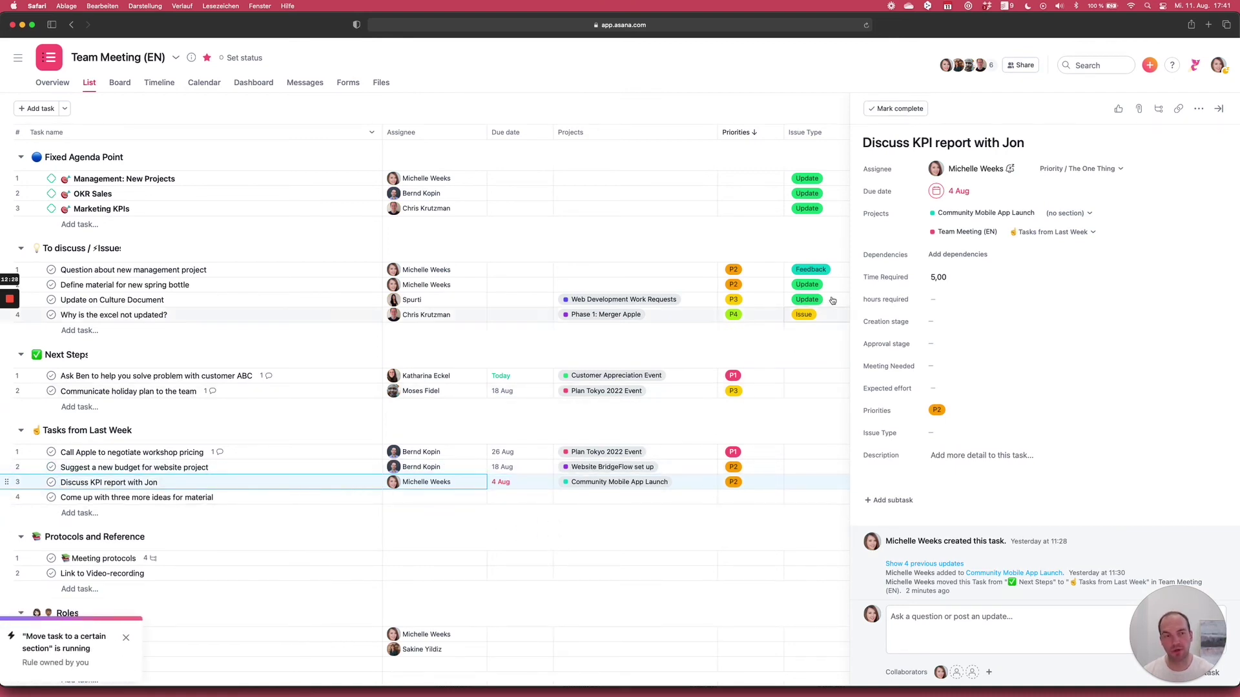
# - Change the KPI report task's due date from 4 Aug to the 12th
pyautogui.click(957, 192)
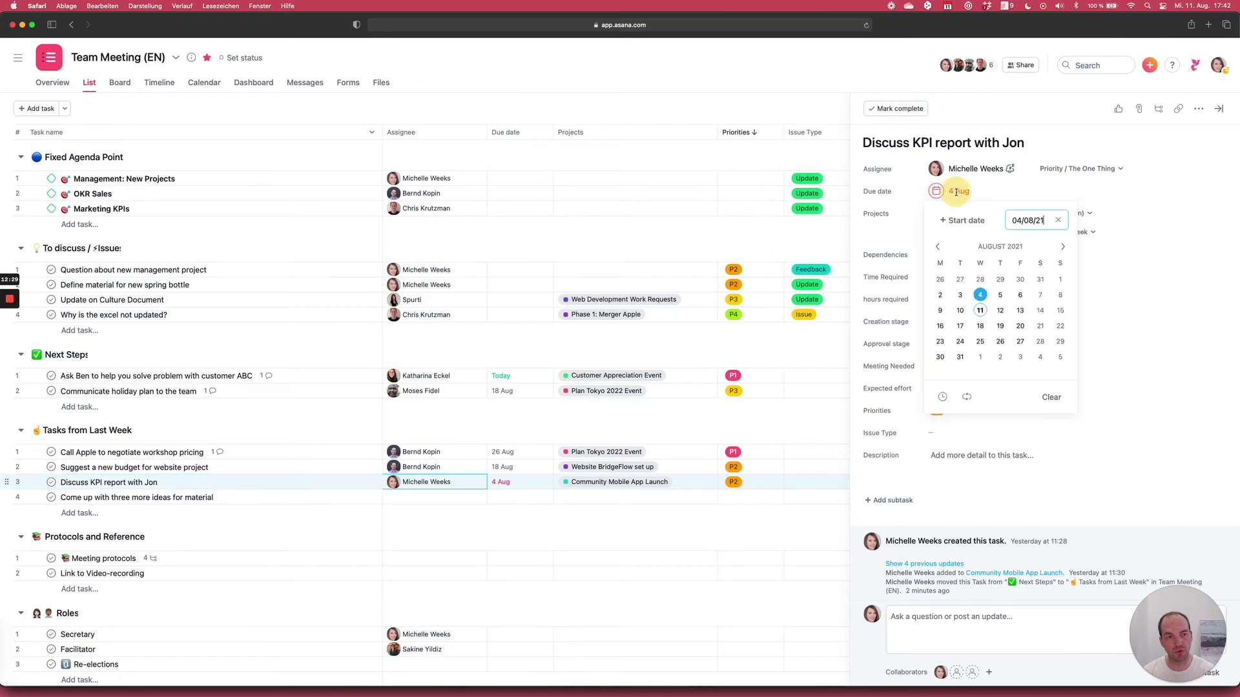
pyautogui.click(1000, 310)
pyautogui.click(1046, 158)
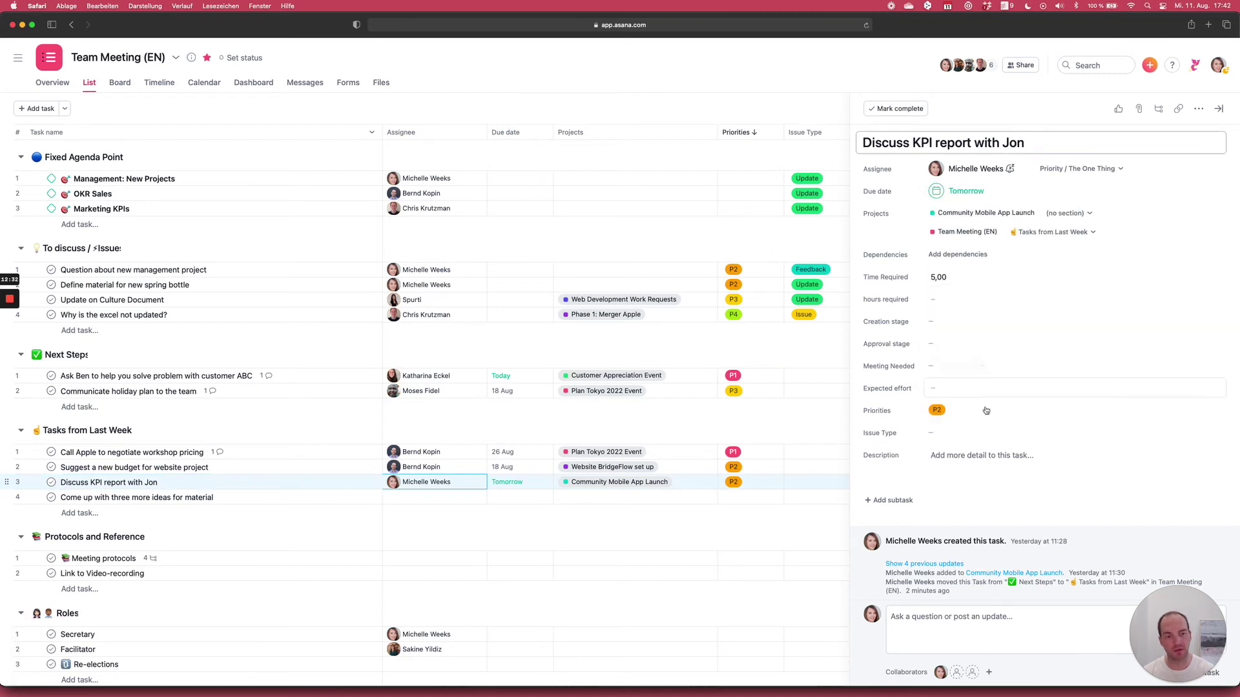
pyautogui.click(949, 633)
pyautogui.write('@jon')
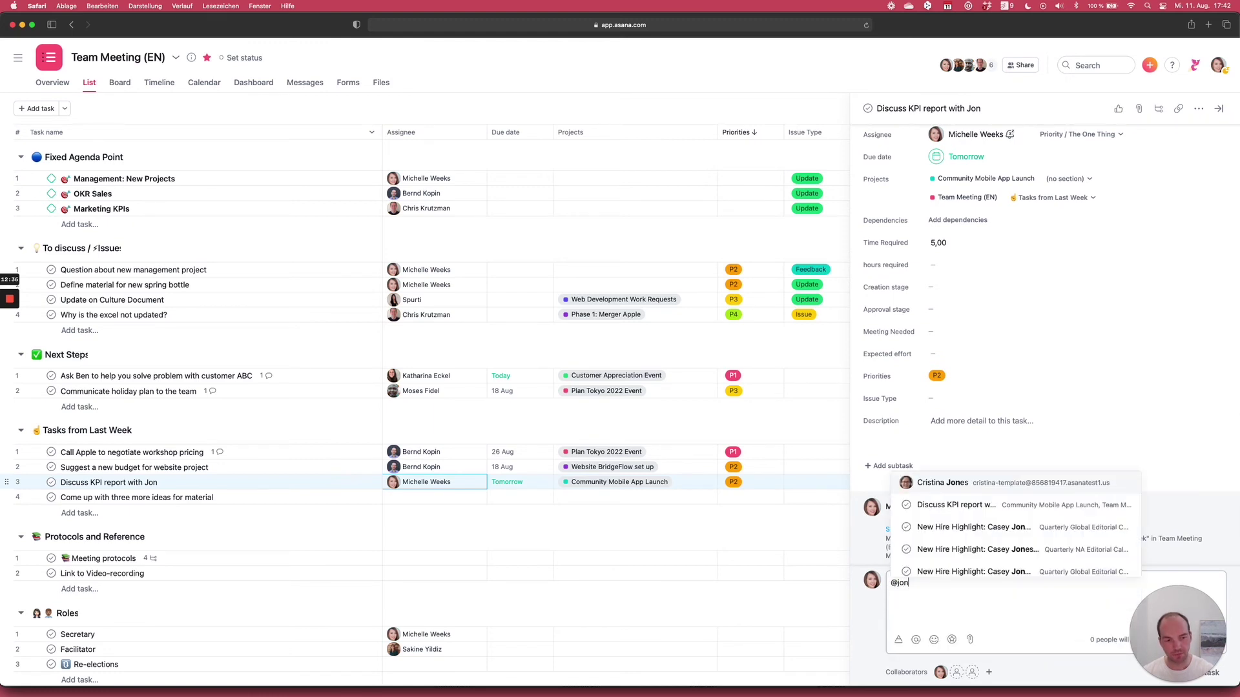
pyautogui.press('Return')
pyautogui.press('super+Return')
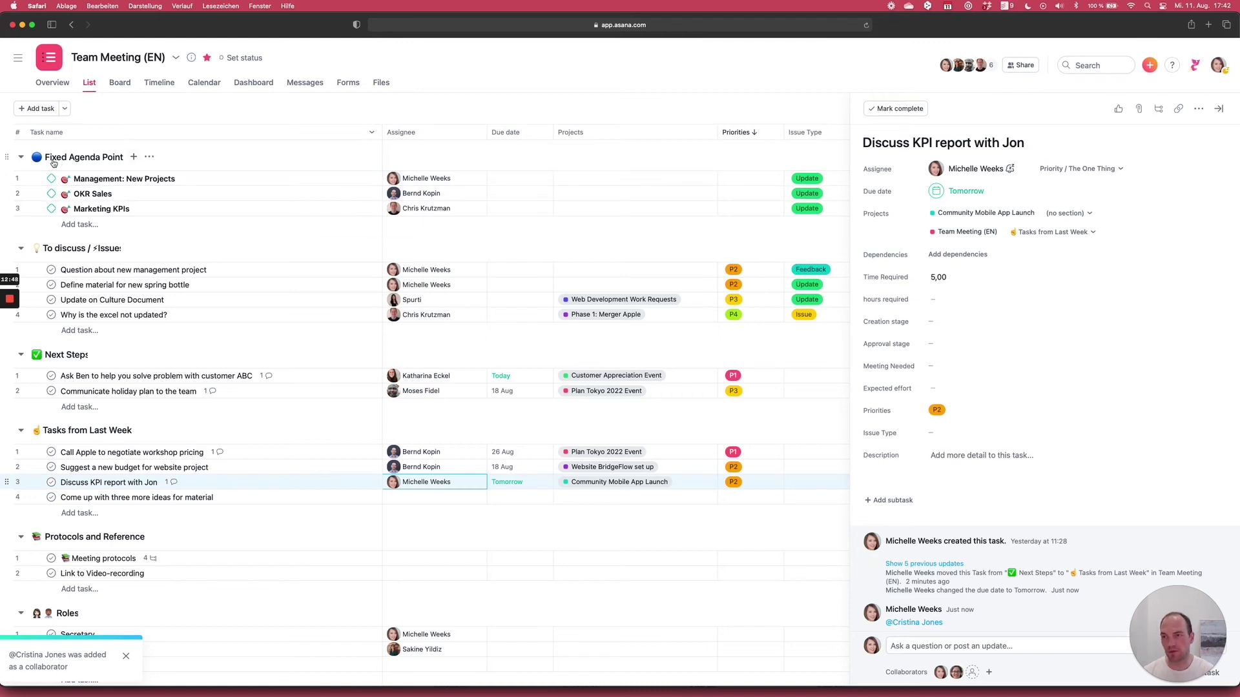
# - Review Management: New Projects through 'Why is the excel not updated?', ending on the excel issue's details
pyautogui.click(193, 179)
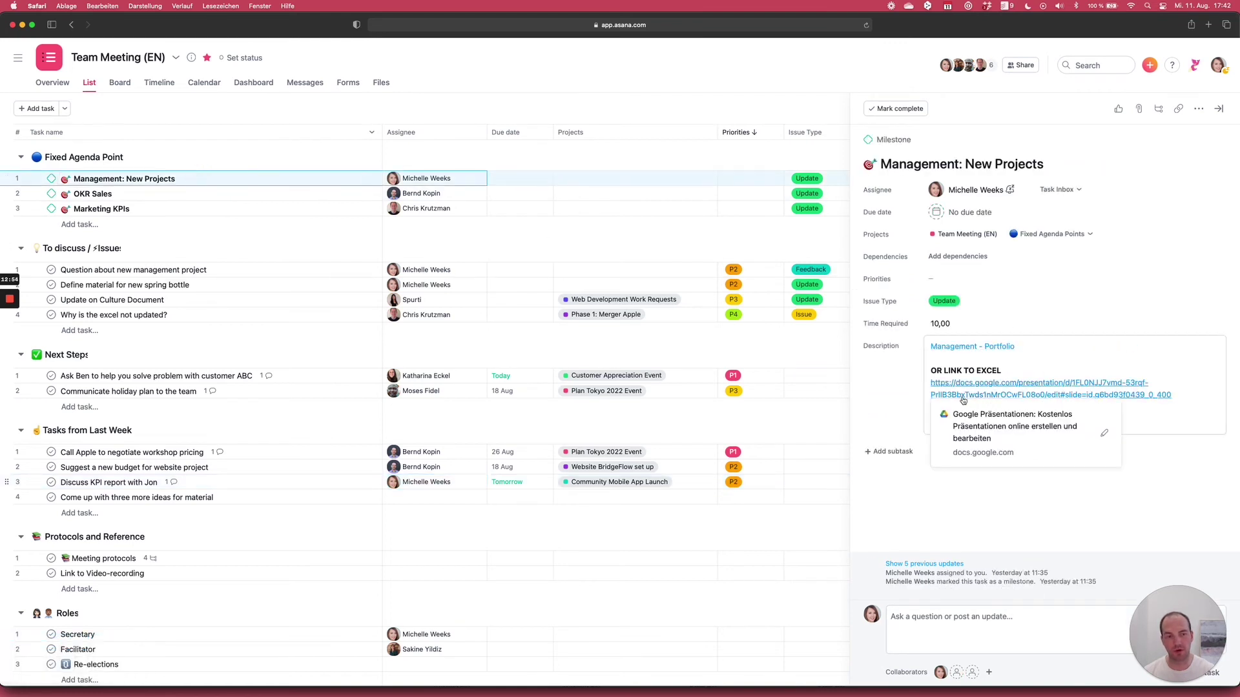
pyautogui.click(230, 270)
pyautogui.click(230, 284)
pyautogui.click(234, 300)
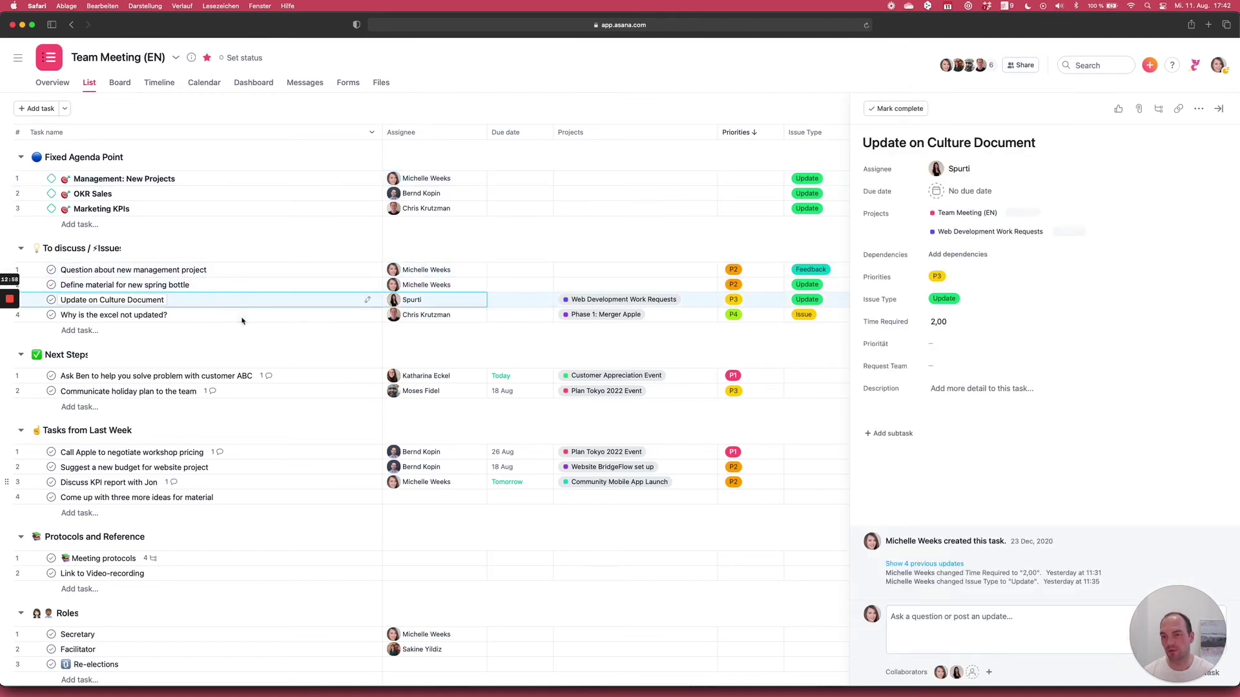
pyautogui.click(242, 320)
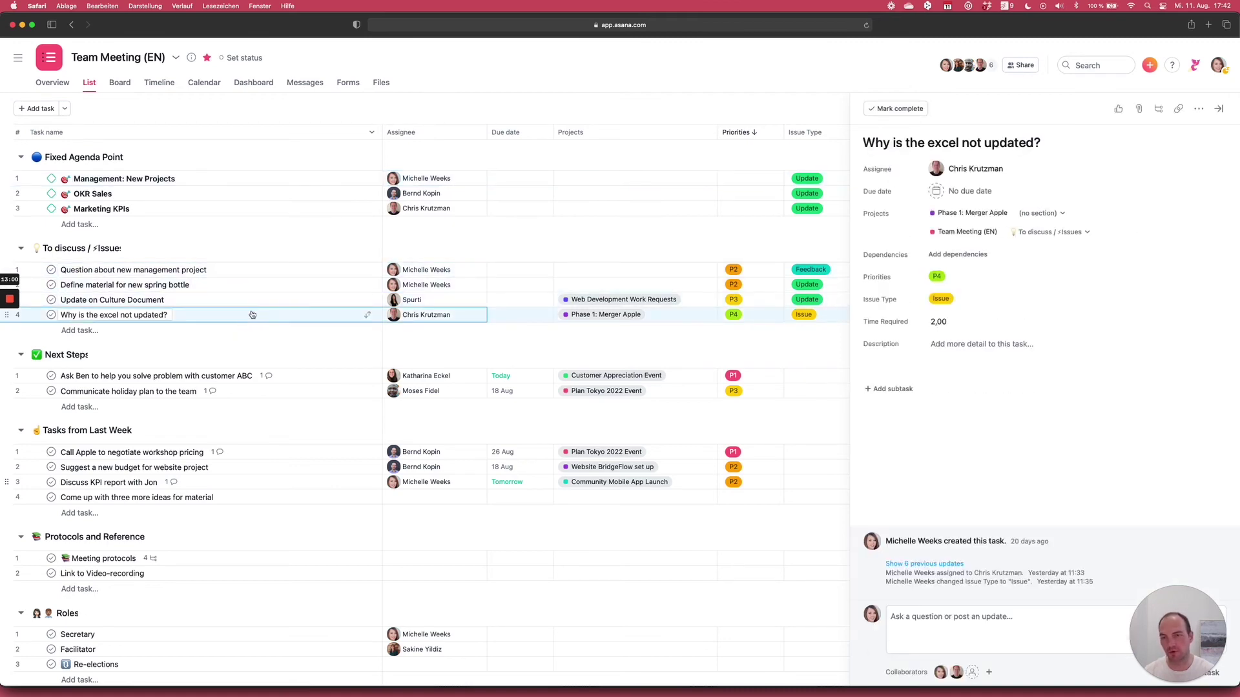
pyautogui.scroll(-1, 252, 313)
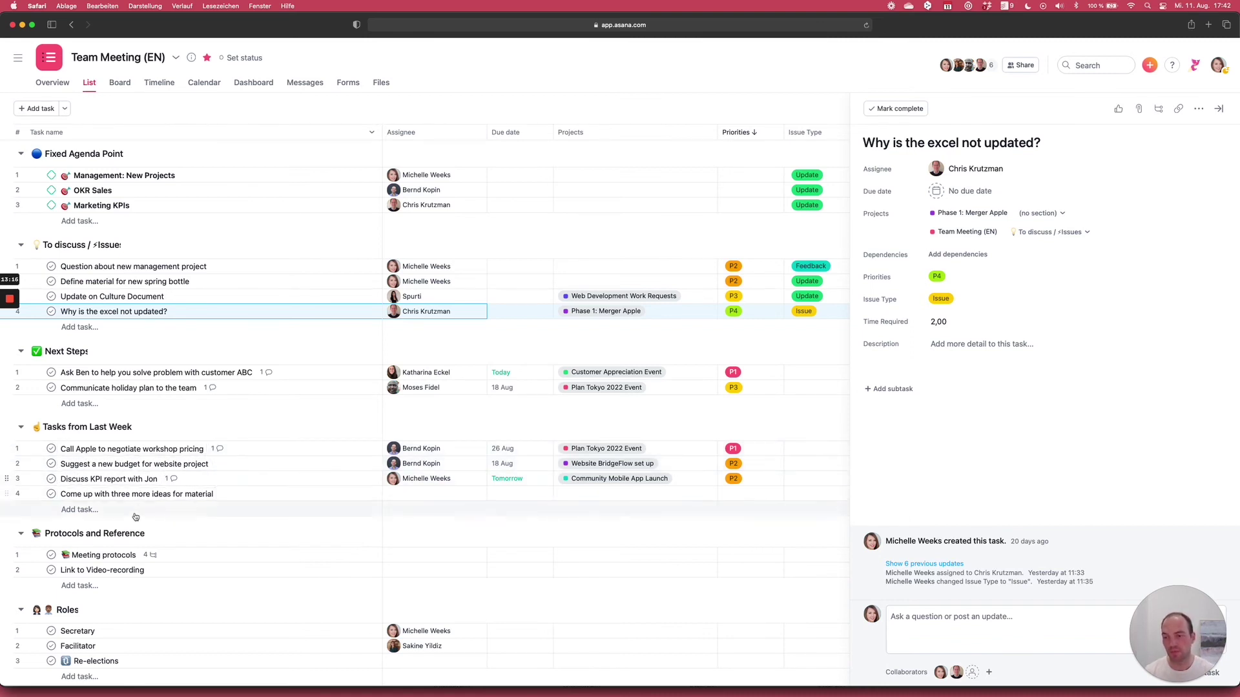
# - Open the Meeting protocols task and add a new subtask below the 28.01. subtask
pyautogui.click(182, 558)
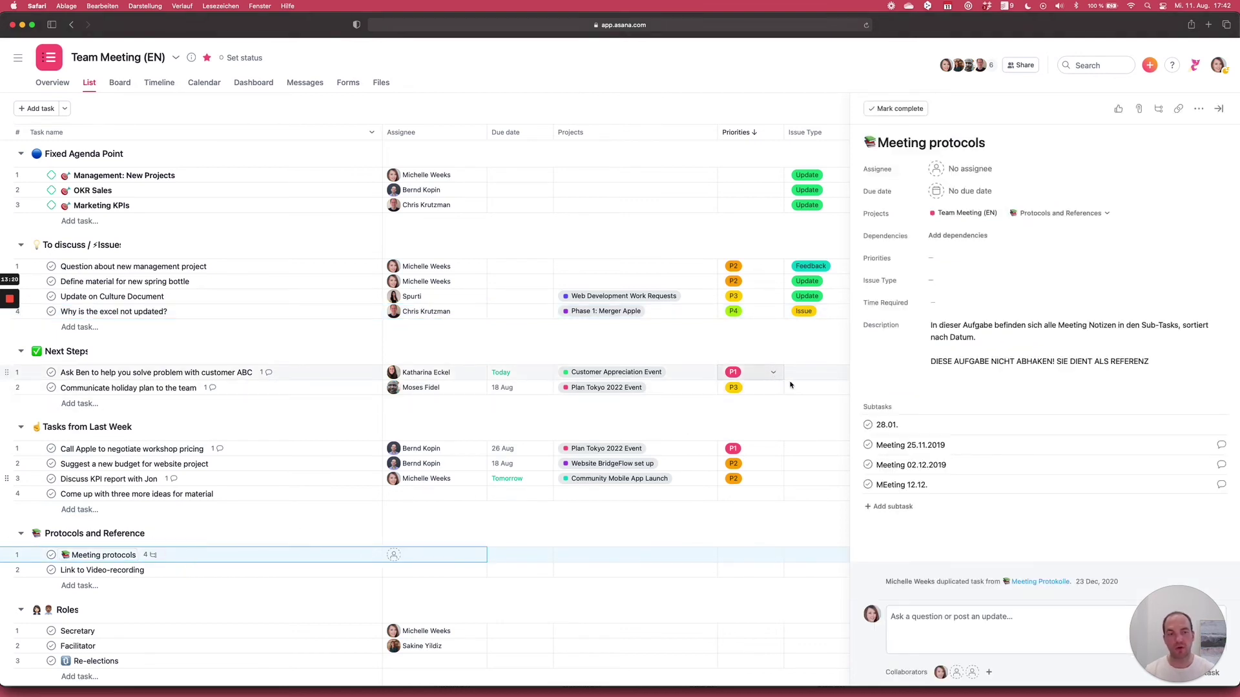
pyautogui.click(891, 486)
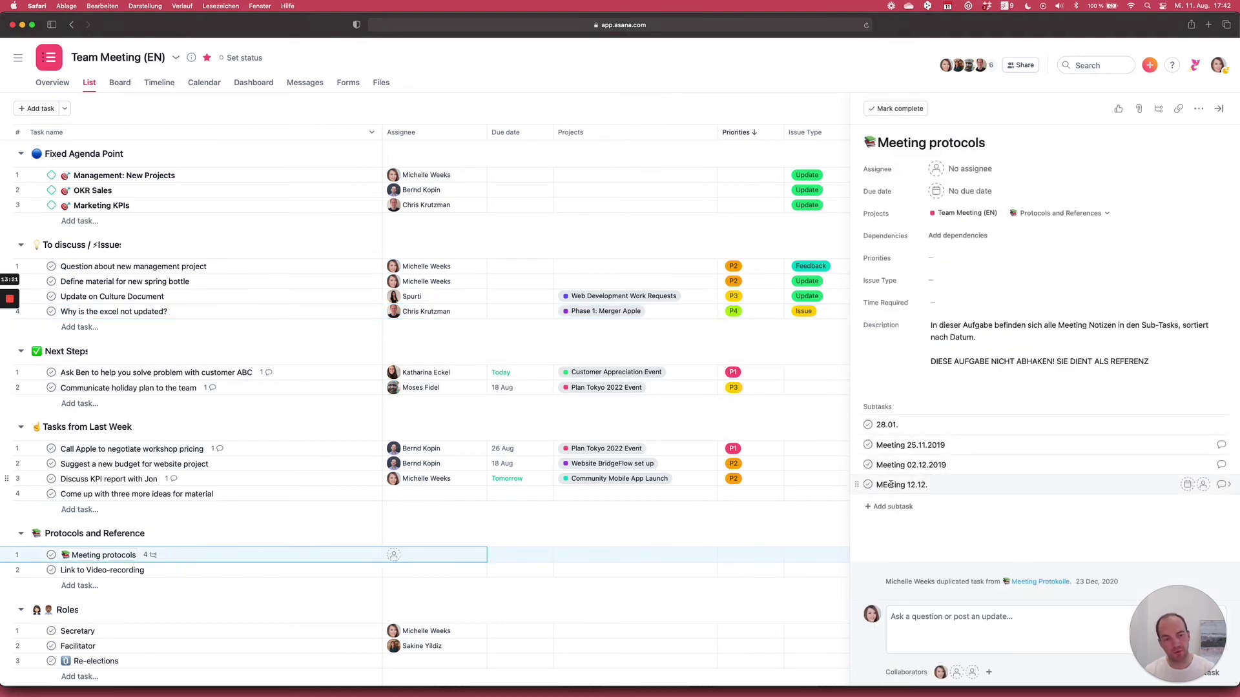
pyautogui.click(880, 425)
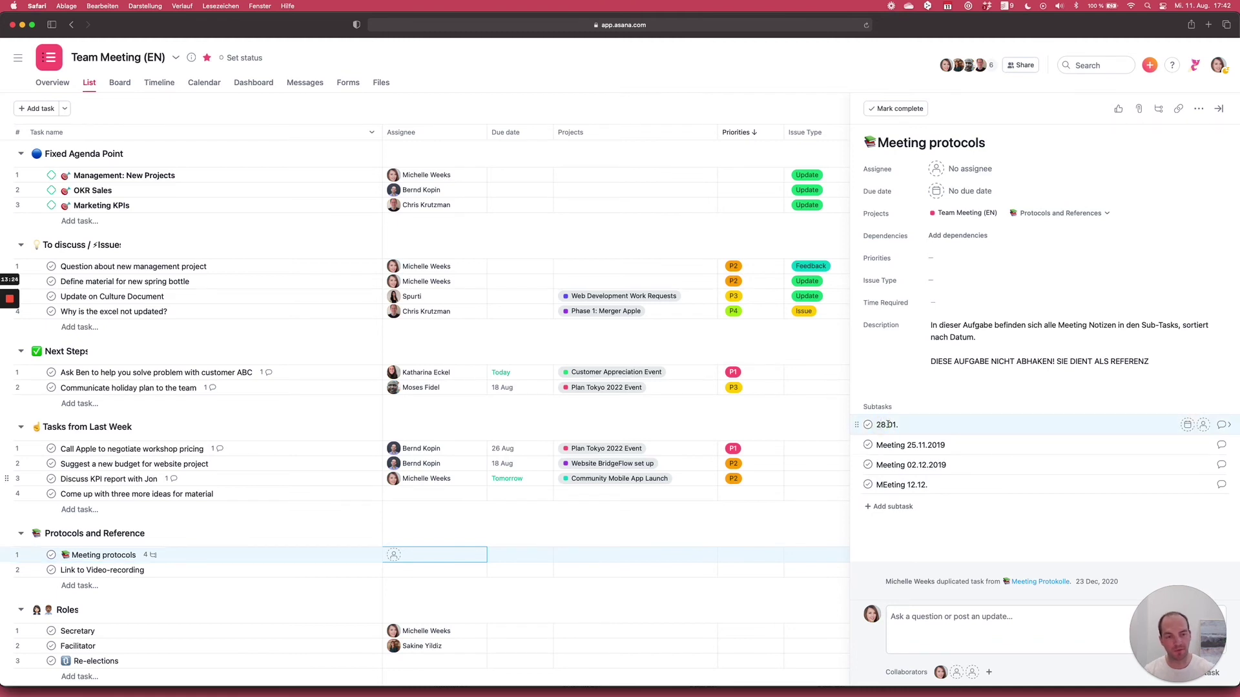
pyautogui.moveTo(985, 143); pyautogui.dragTo(868, 143)
pyautogui.click(889, 387)
pyautogui.click(889, 423)
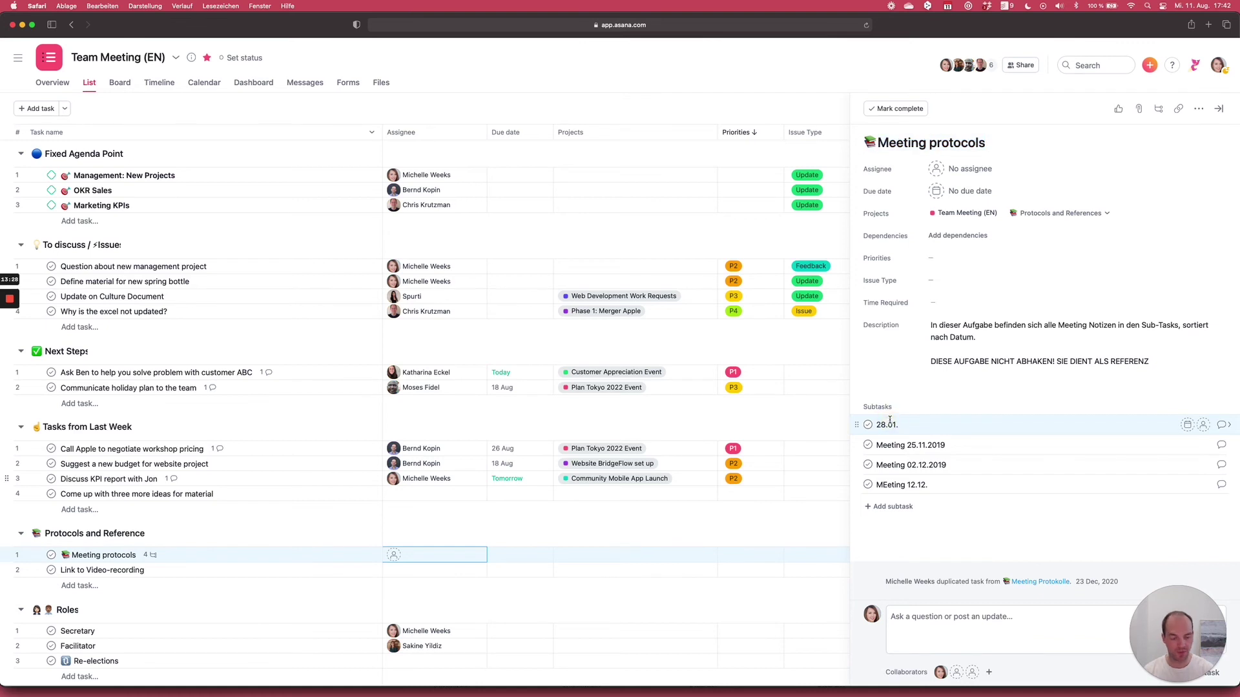
pyautogui.press('Return')
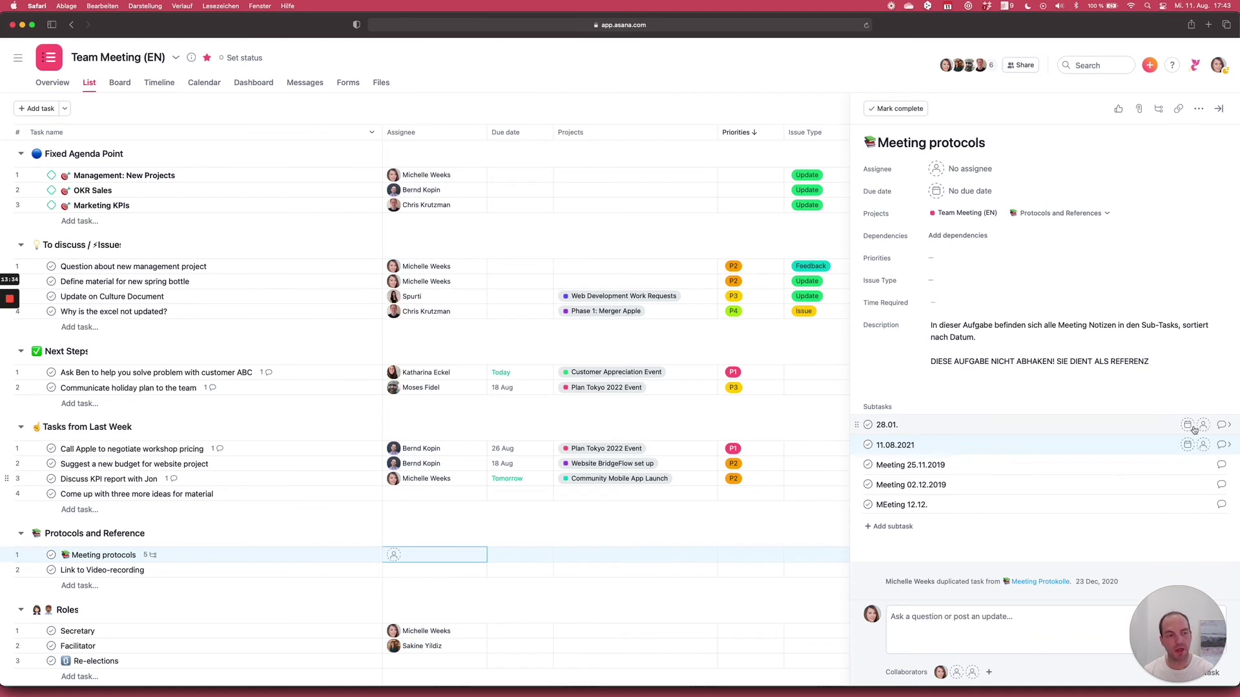
# - Type test lines in the 11.08.2021 subtask's description, delete them all, and close the details
pyautogui.click(1227, 444)
pyautogui.click(989, 303)
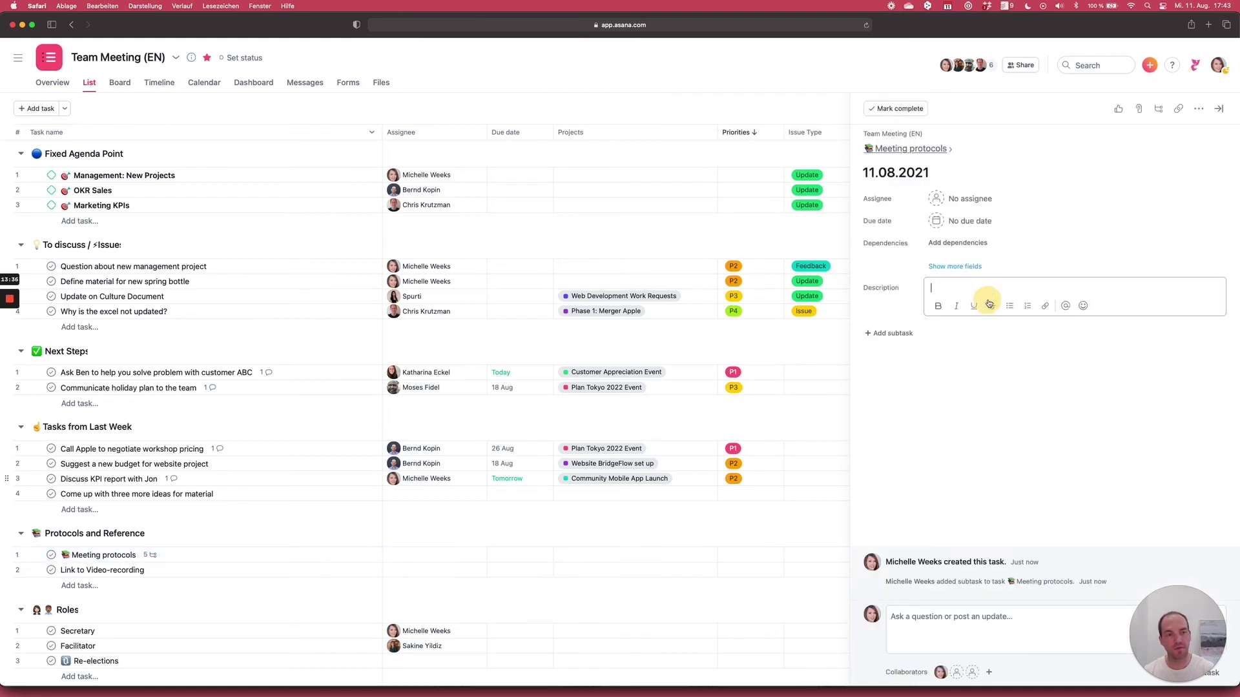
pyautogui.write('F')
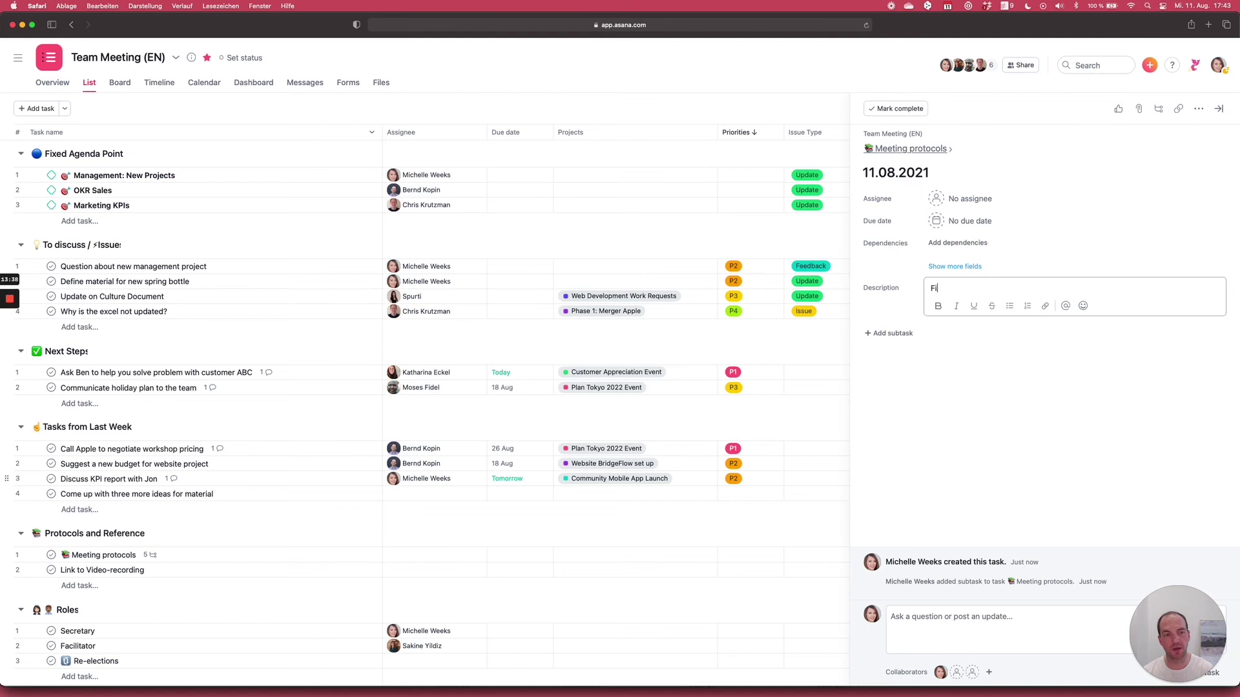
pyautogui.write('eaihf')
pyautogui.press('Return')
pyautogui.write('rsgh')
pyautogui.press('Return')
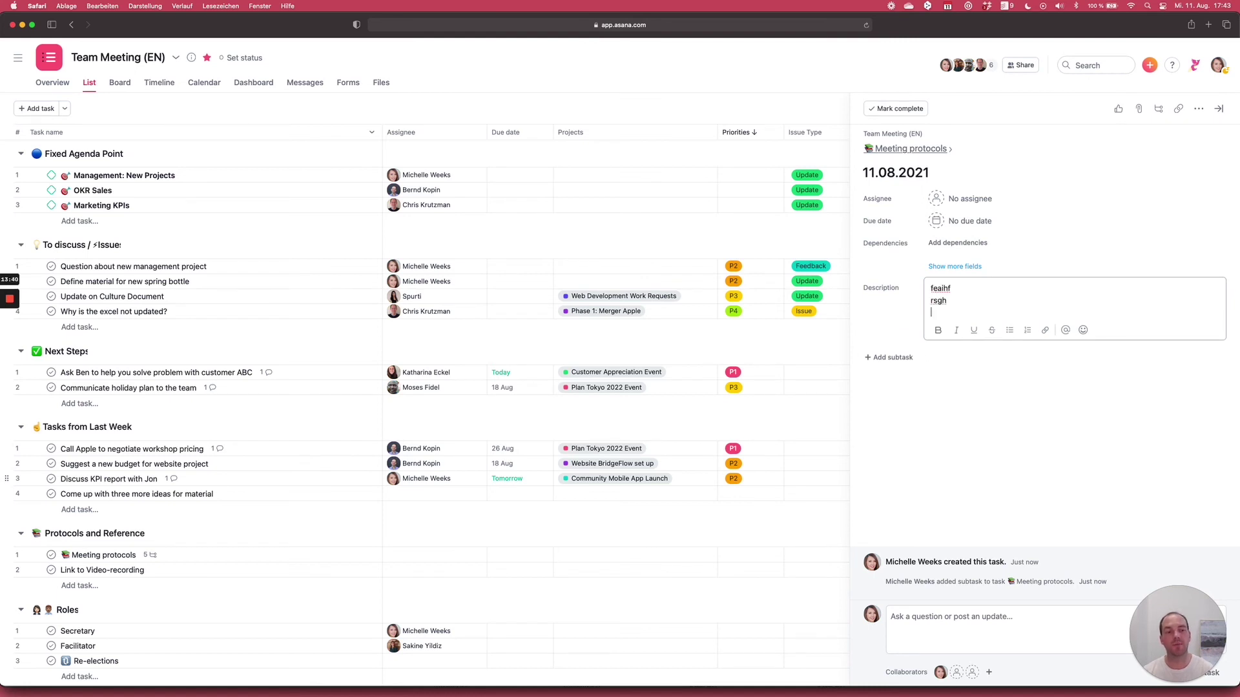
pyautogui.write('osirhg')
pyautogui.press('Return')
pyautogui.write('osirhgos')
pyautogui.press('Return')
pyautogui.press('Return')
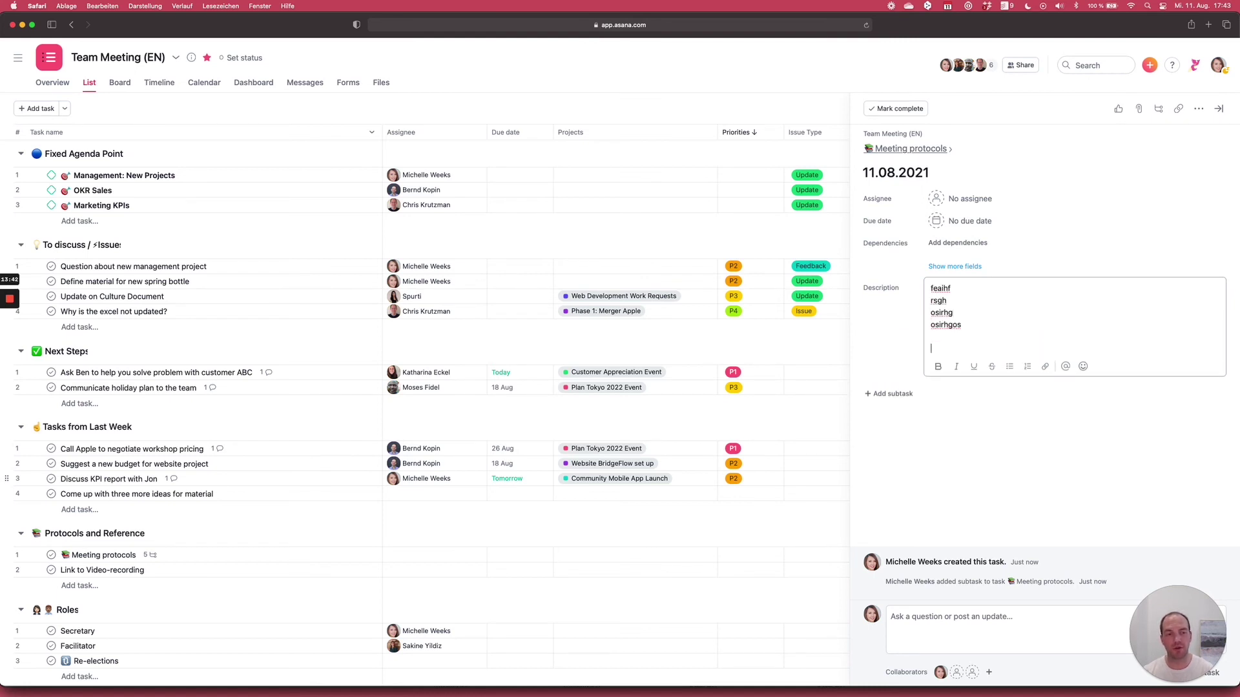
pyautogui.write('oshrgirh')
pyautogui.press('super+a')
pyautogui.press('BackSpace')
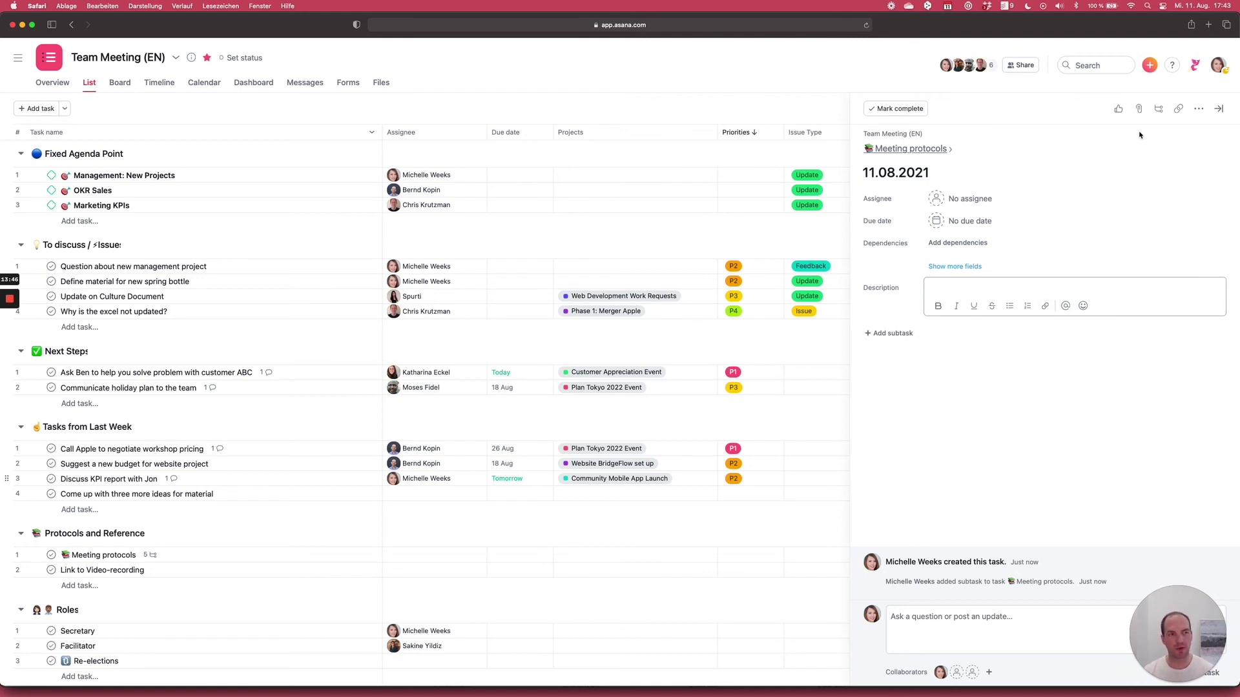
pyautogui.click(1219, 108)
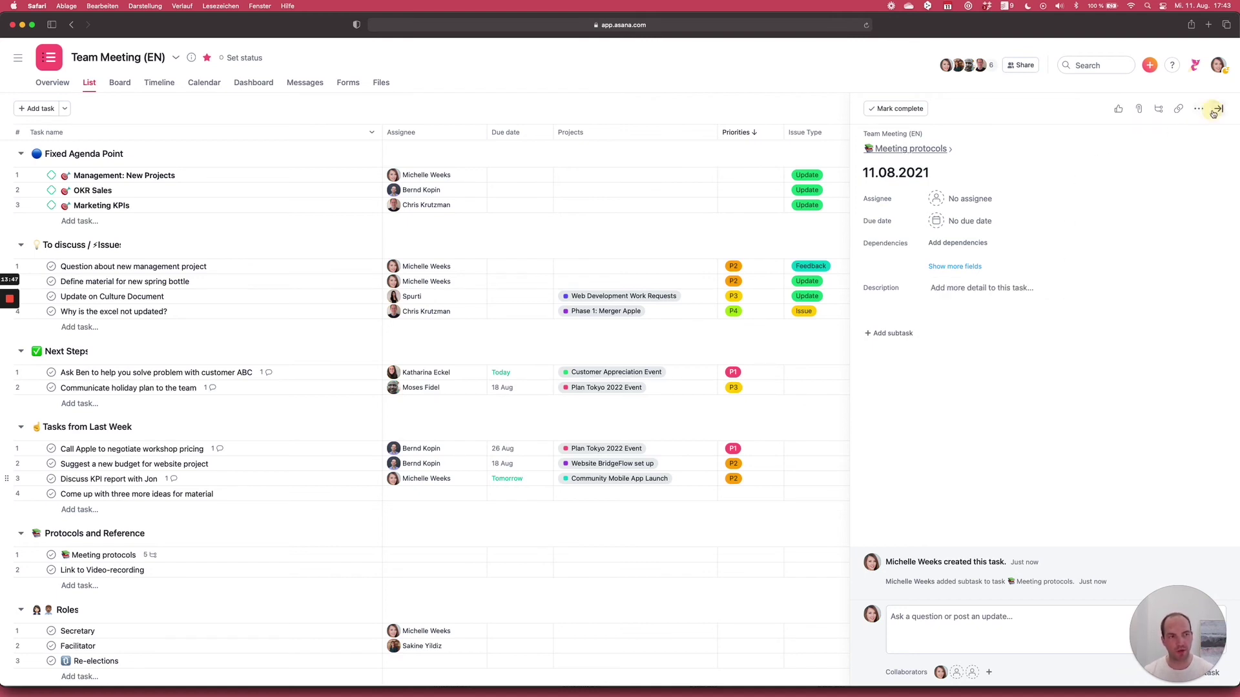
# - Print the Team Meeting (EN) project with the same printer and open the PDF in Preview
pyautogui.click(176, 59)
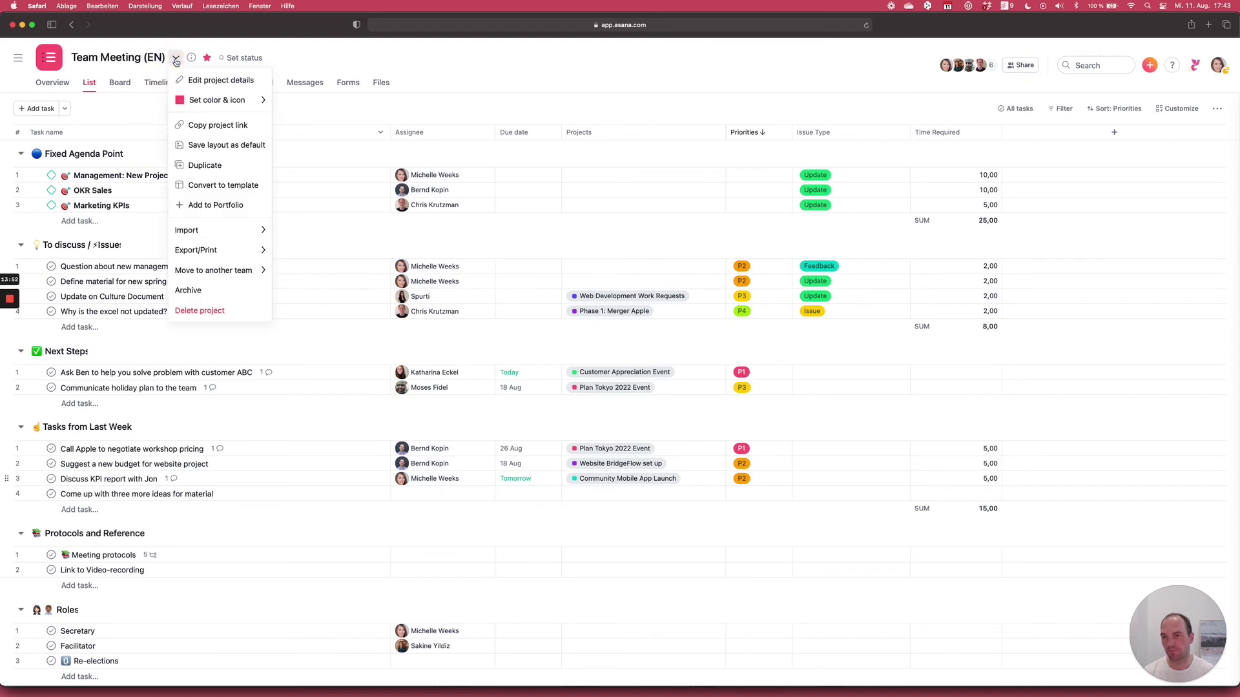
pyautogui.moveTo(211, 251)
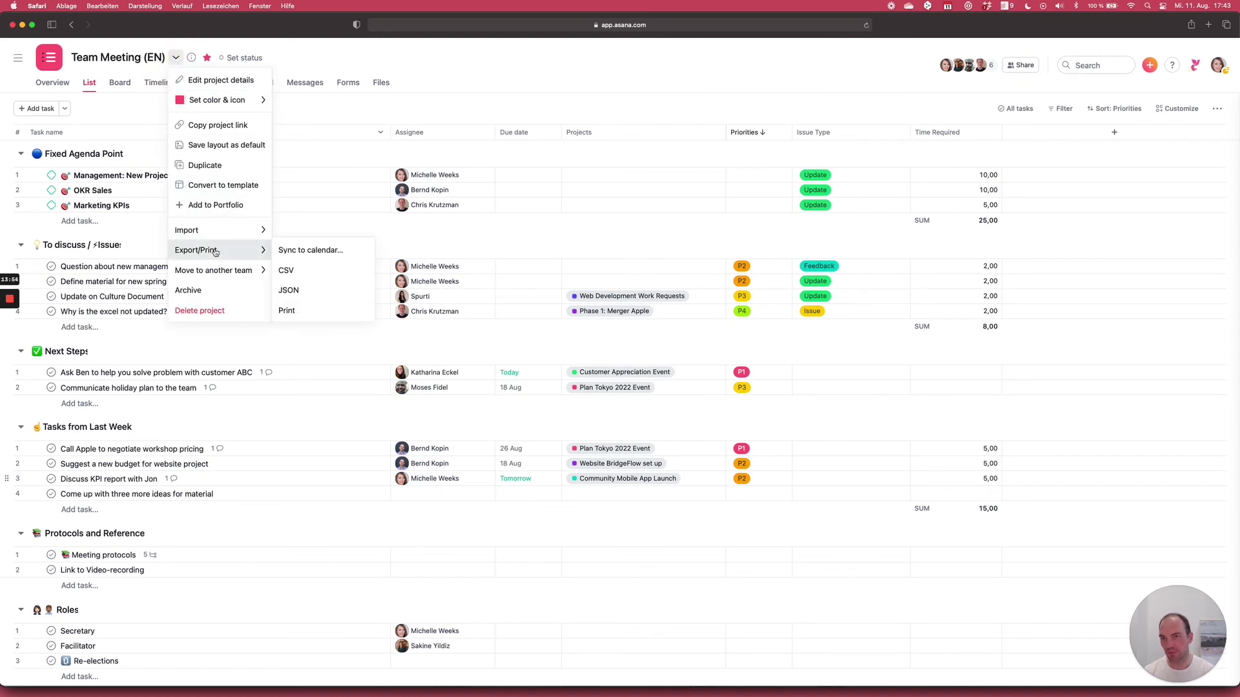
pyautogui.click(301, 309)
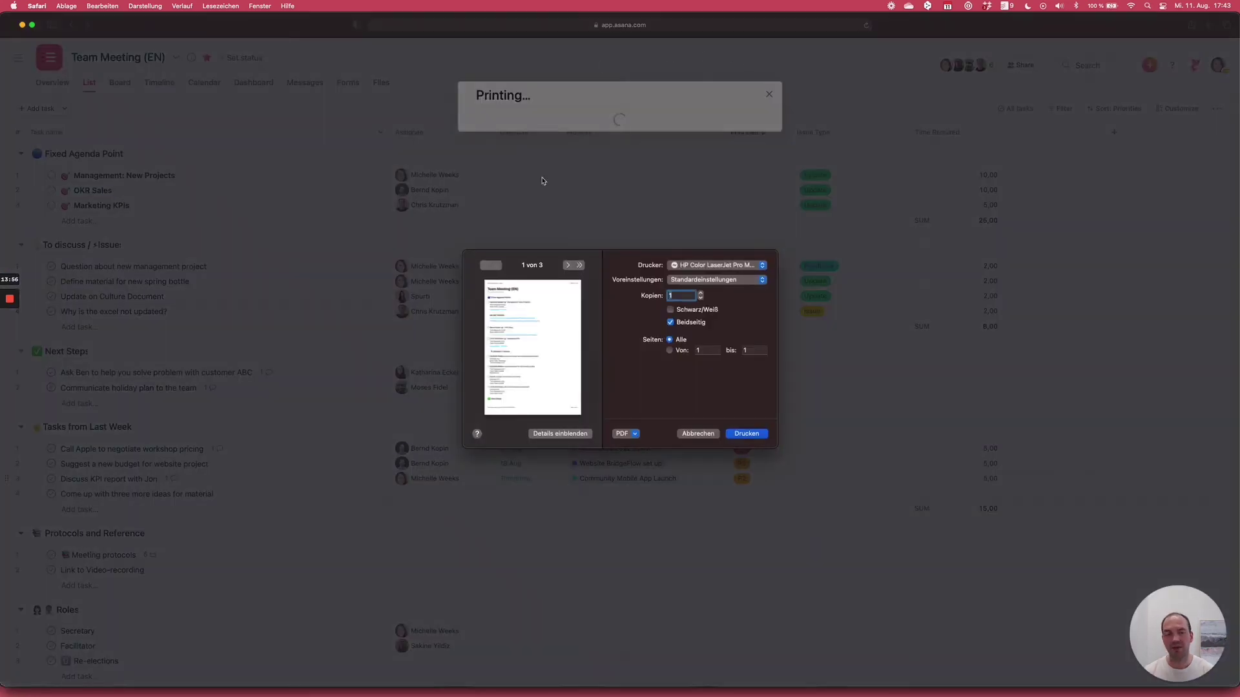
pyautogui.click(716, 268)
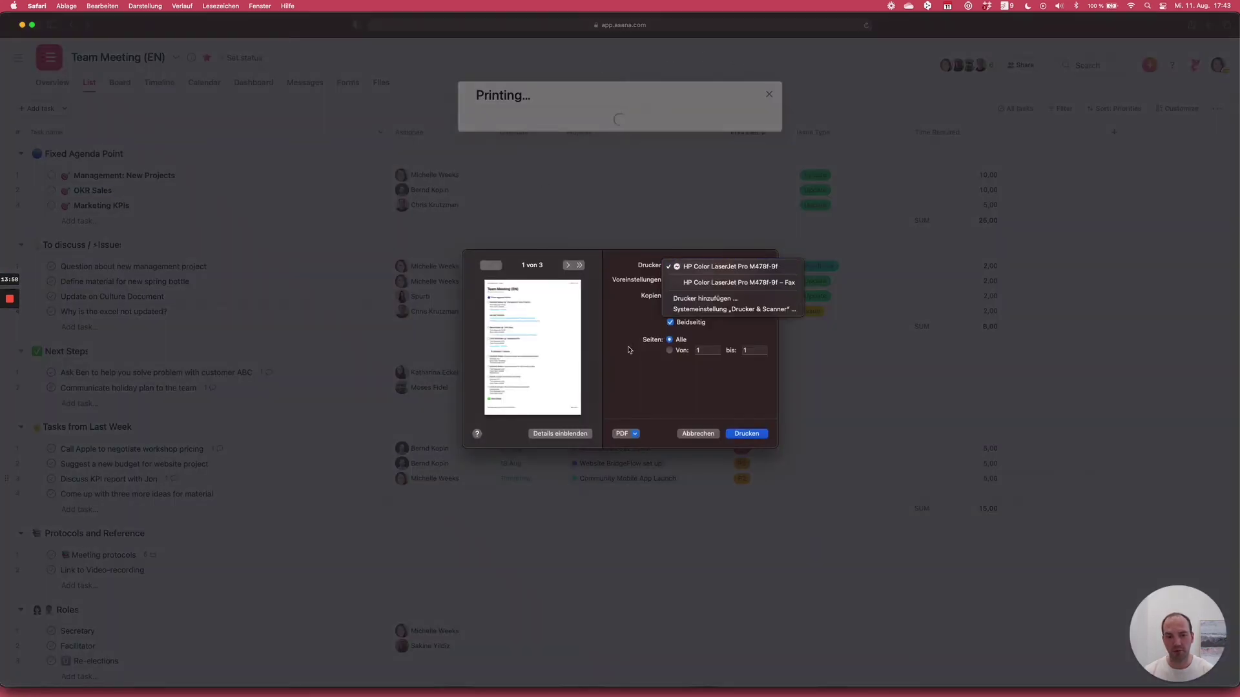
pyautogui.click(628, 348)
pyautogui.click(626, 436)
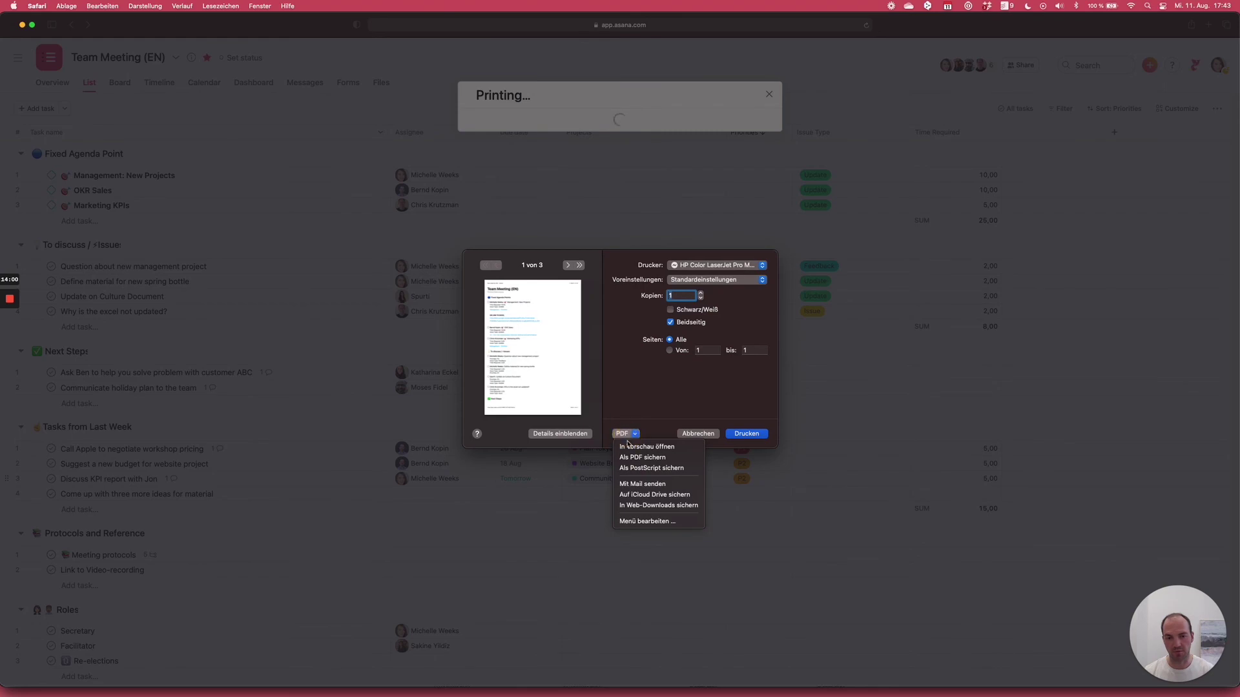
pyautogui.click(629, 448)
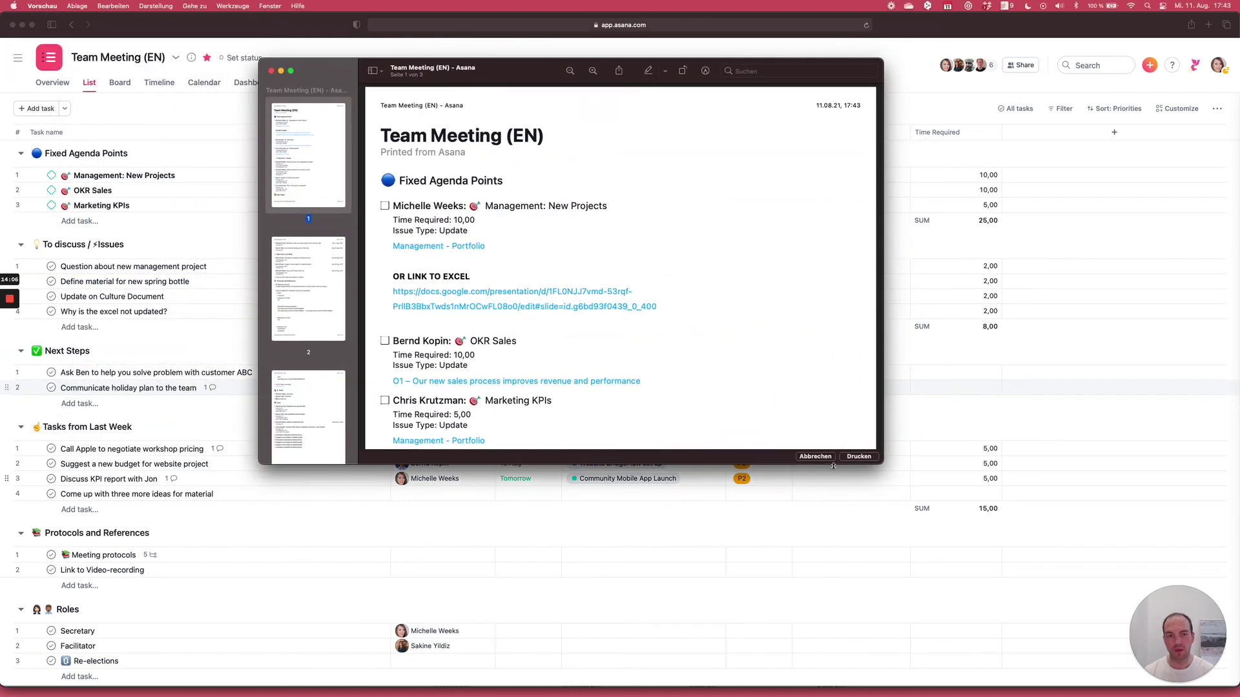
# - Enlarge the Preview window and scroll through all three pages of the agenda PDF
pyautogui.moveTo(882, 464); pyautogui.dragTo(1118, 604)
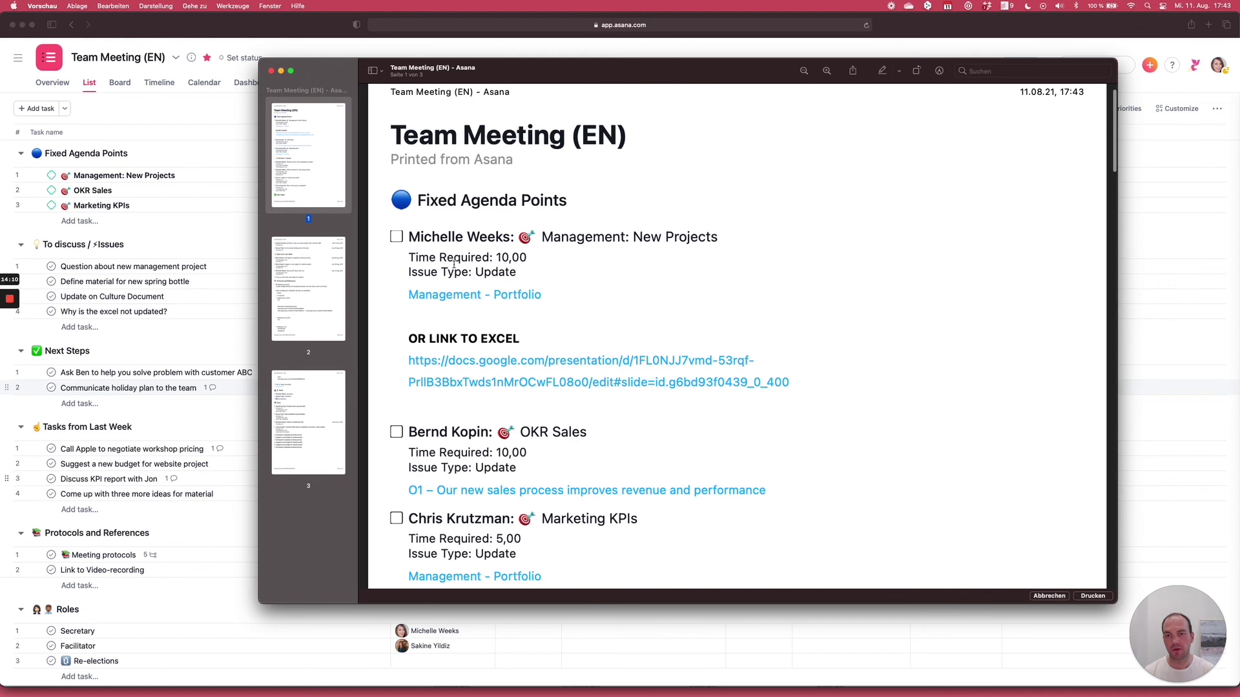
pyautogui.scroll(-10, 506, 307)
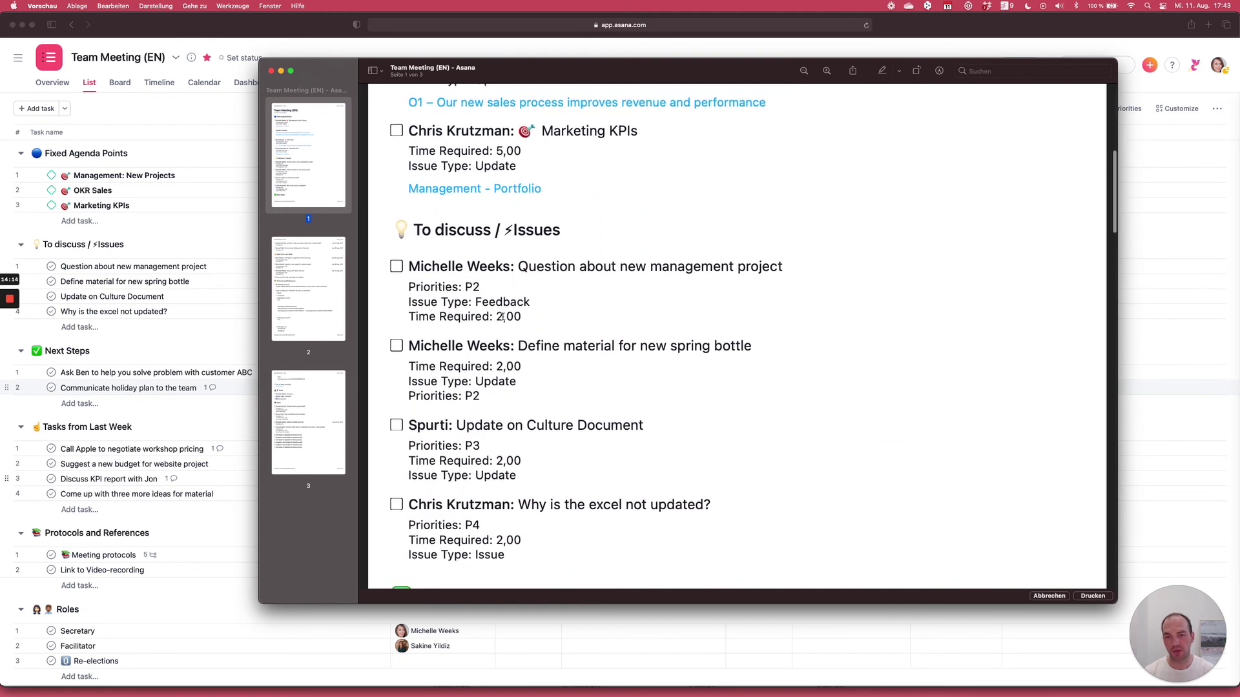
pyautogui.scroll(-12, 503, 318)
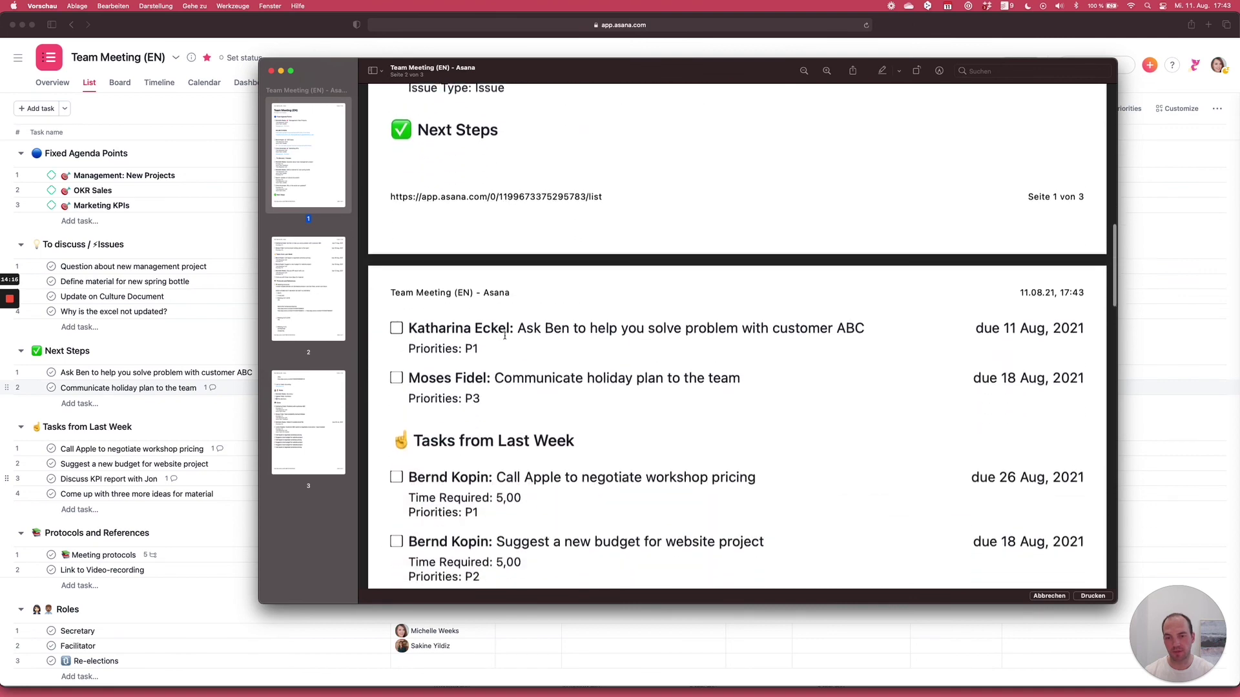
pyautogui.scroll(-1, 505, 336)
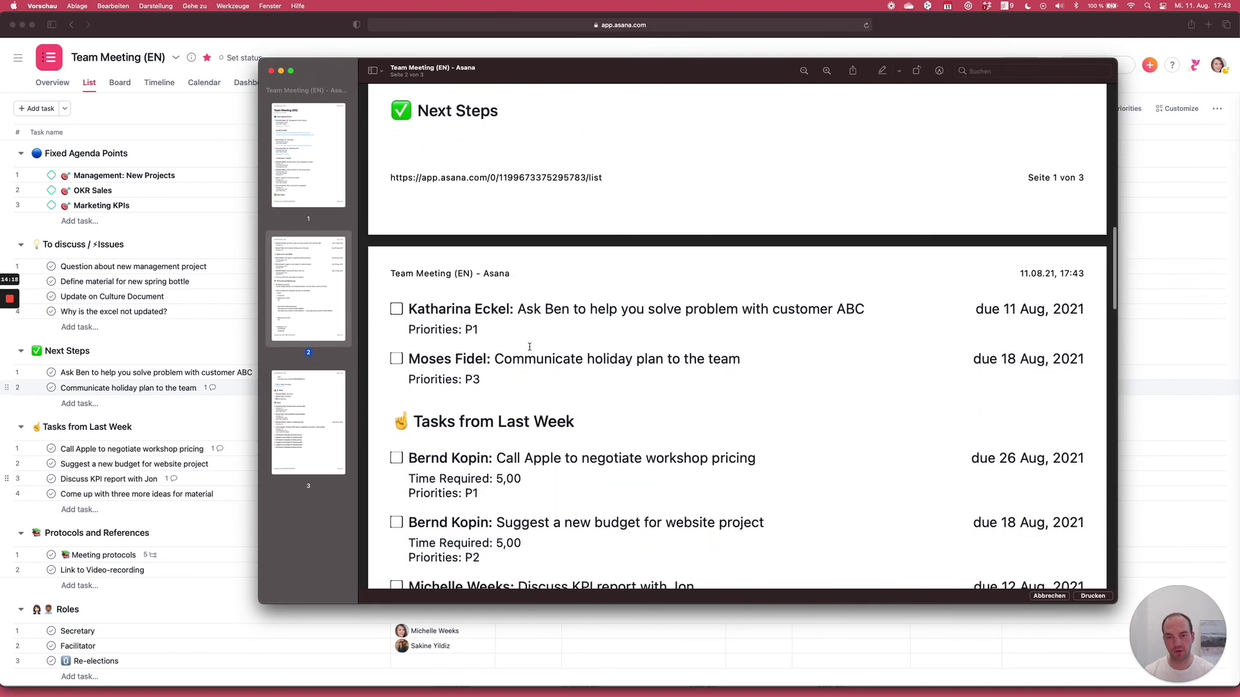
pyautogui.scroll(-13, 530, 346)
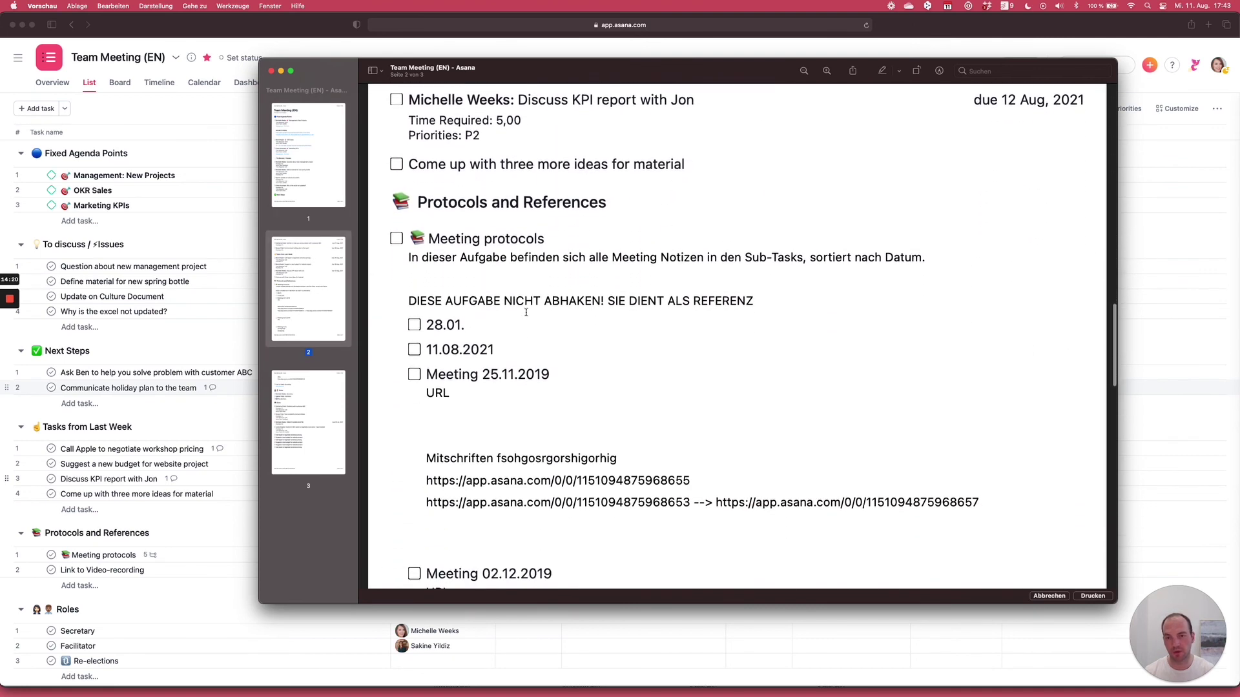
pyautogui.click(271, 71)
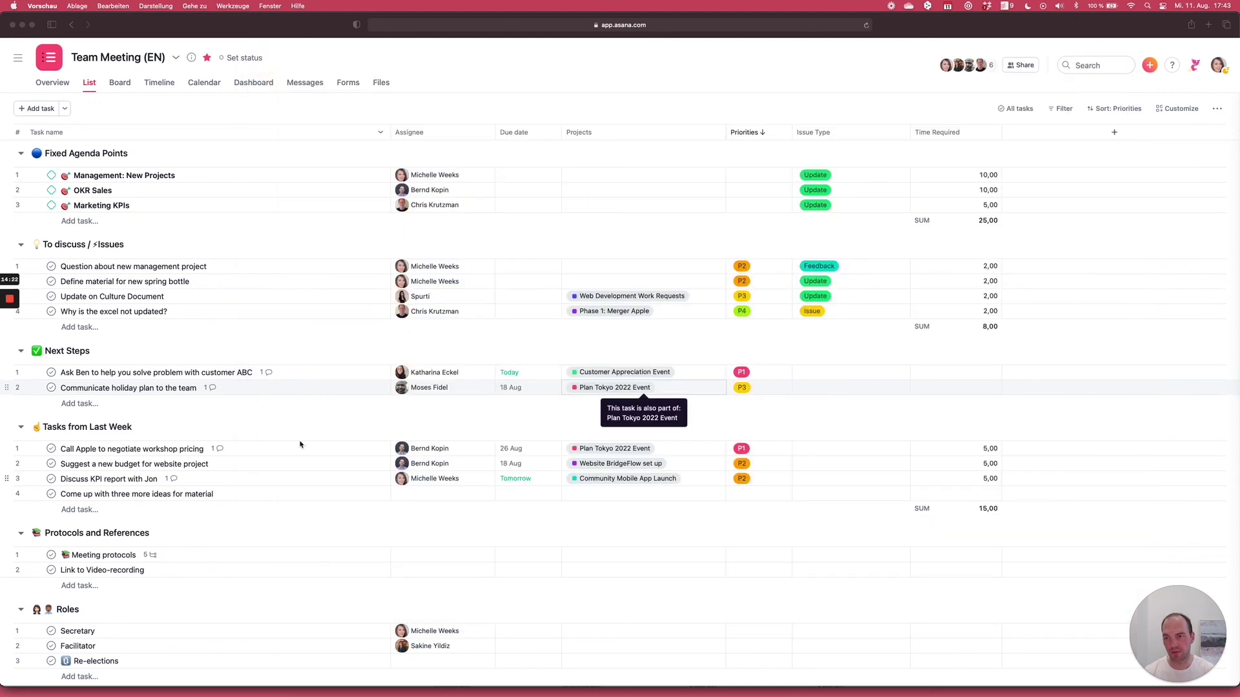
pyautogui.click(263, 554)
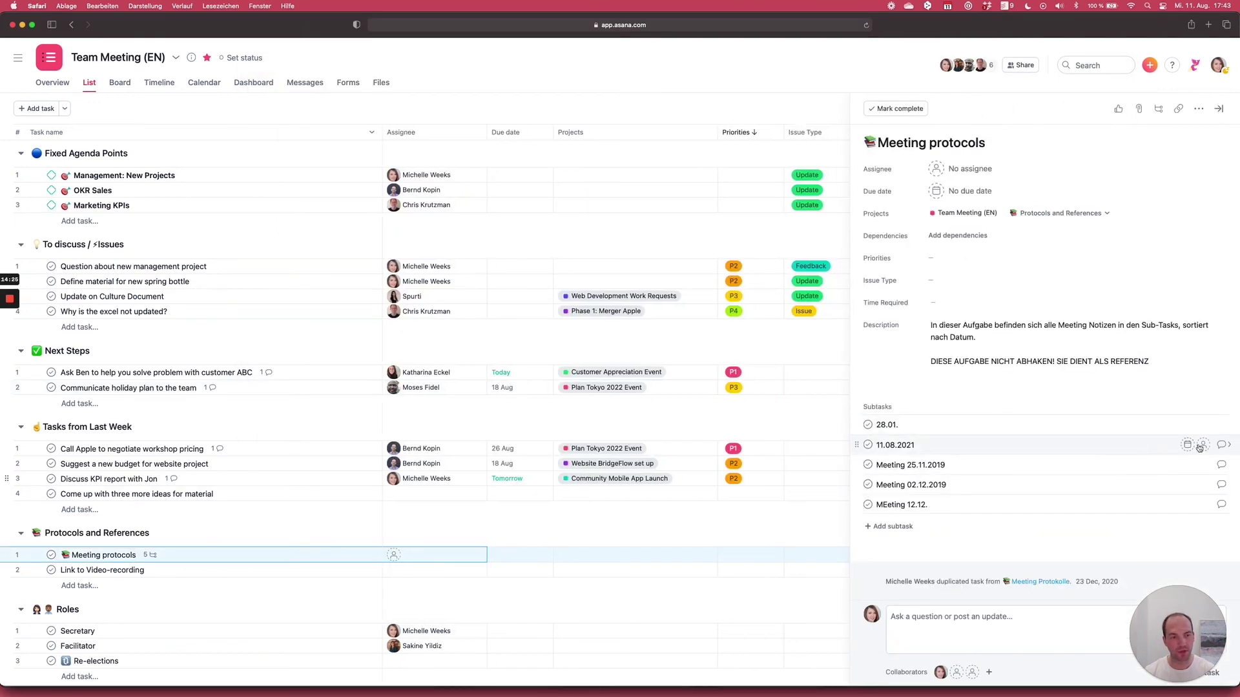
pyautogui.click(1222, 445)
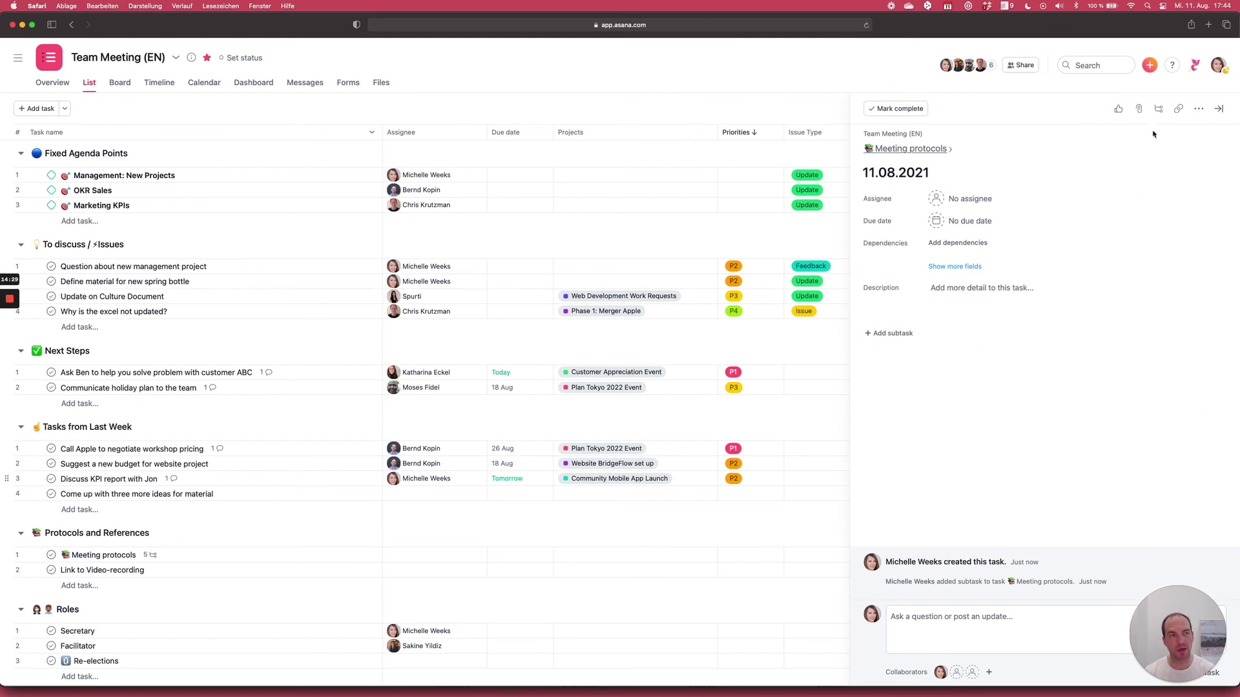
pyautogui.click(1139, 111)
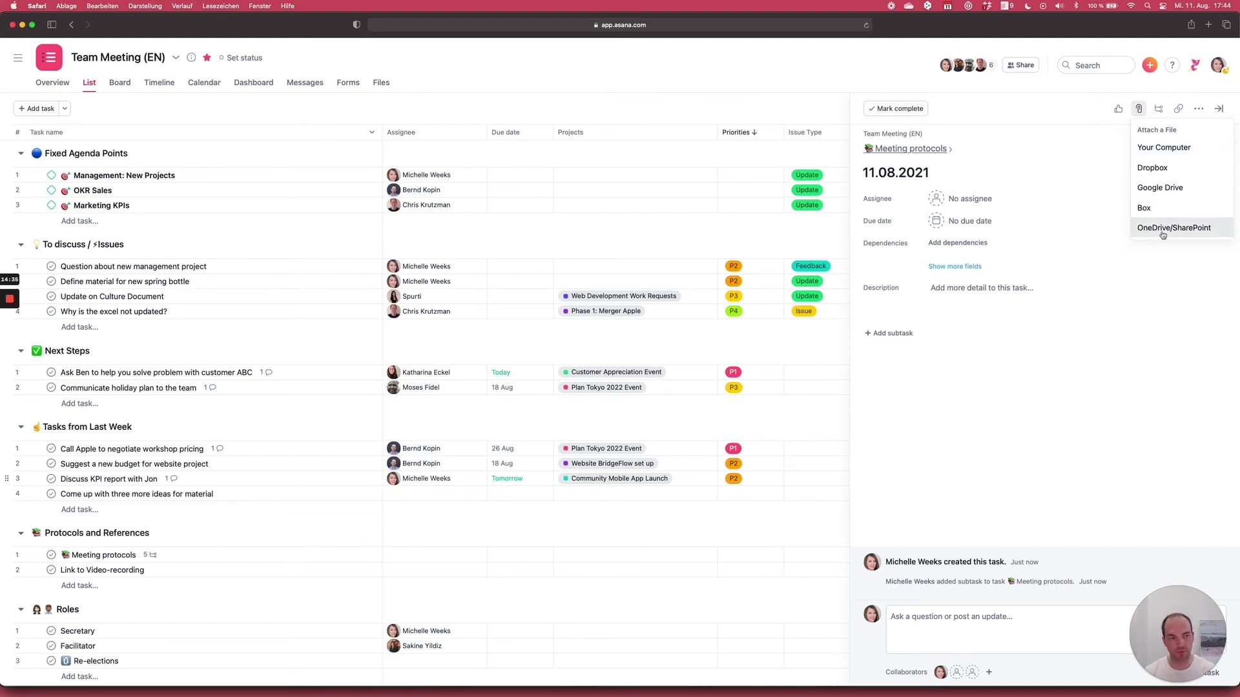
pyautogui.click(1023, 288)
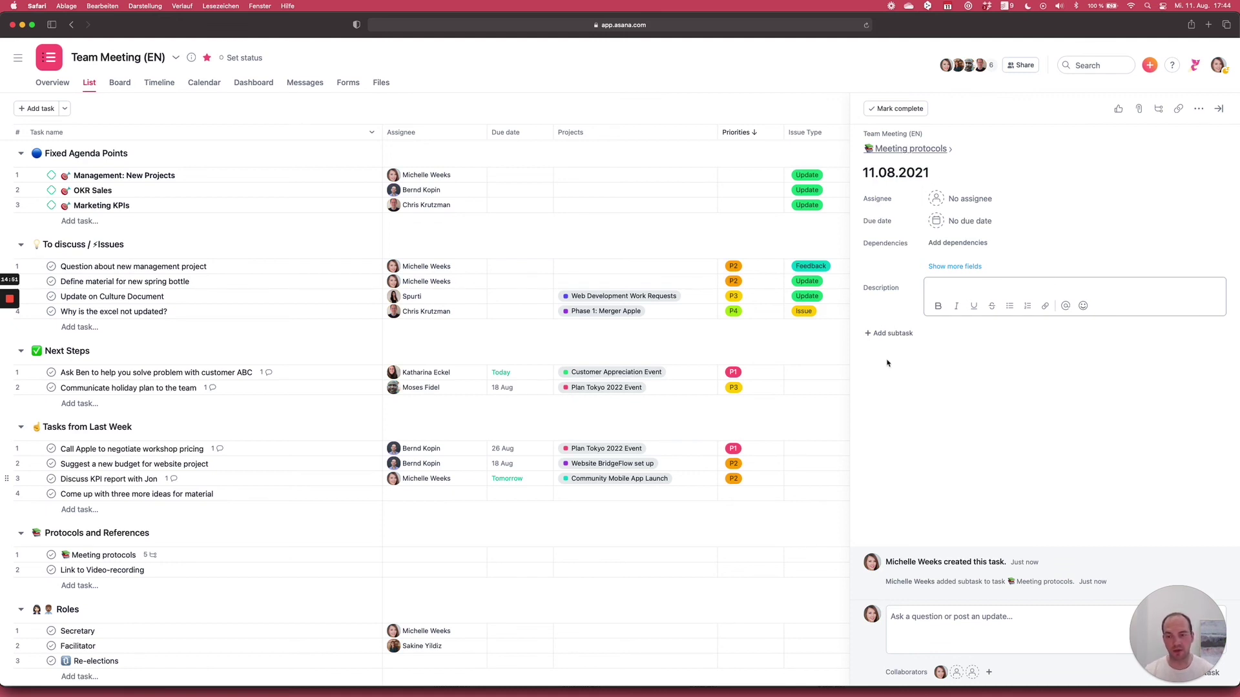
pyautogui.click(1219, 108)
pyautogui.scroll(-5, 642, 282)
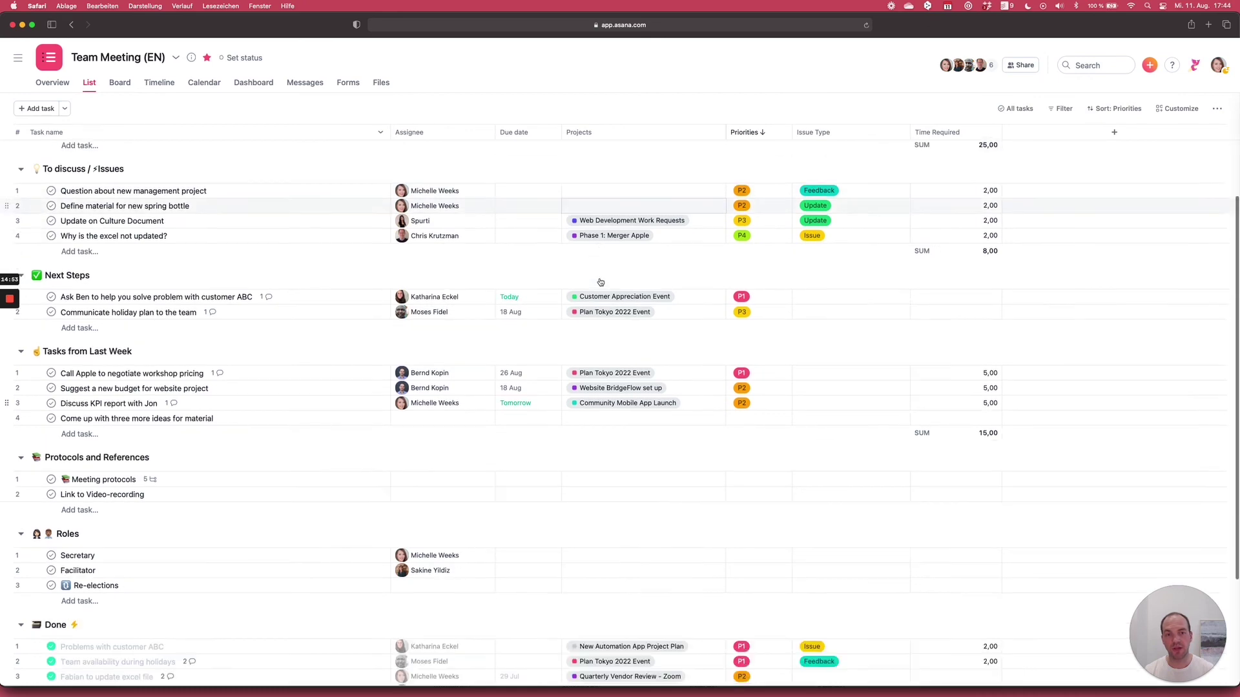
pyautogui.scroll(-3, 518, 306)
pyautogui.scroll(-1, 532, 307)
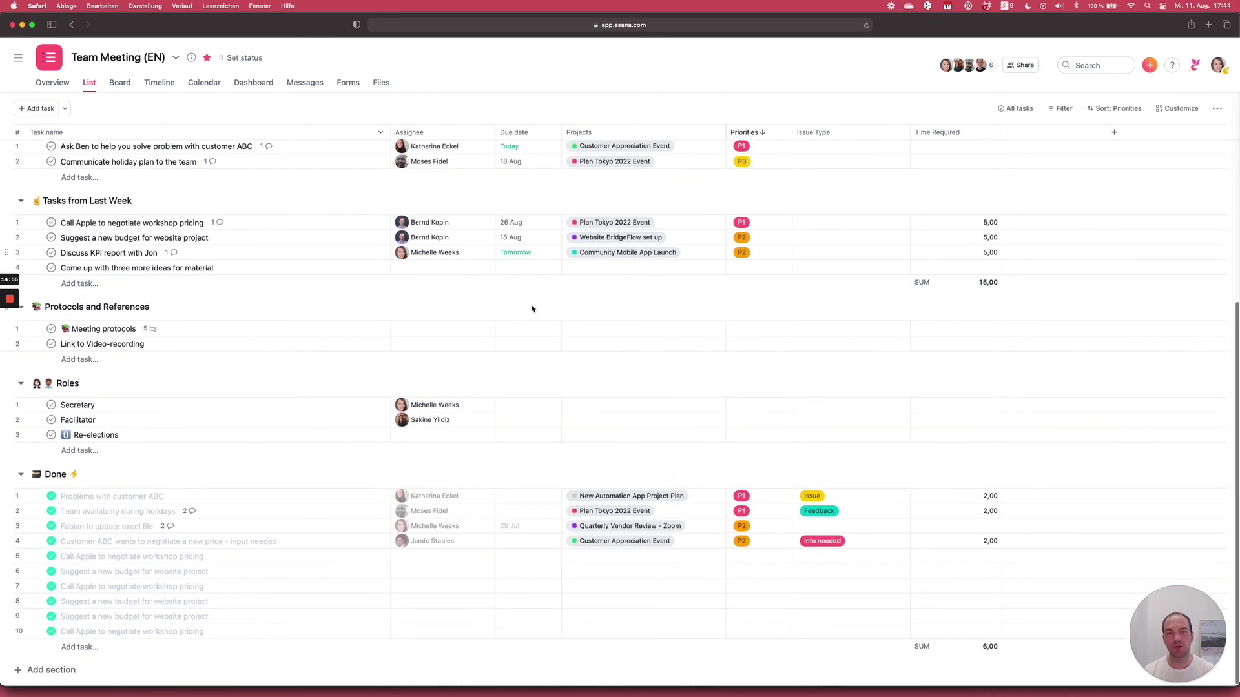
pyautogui.scroll(6, 219, 297)
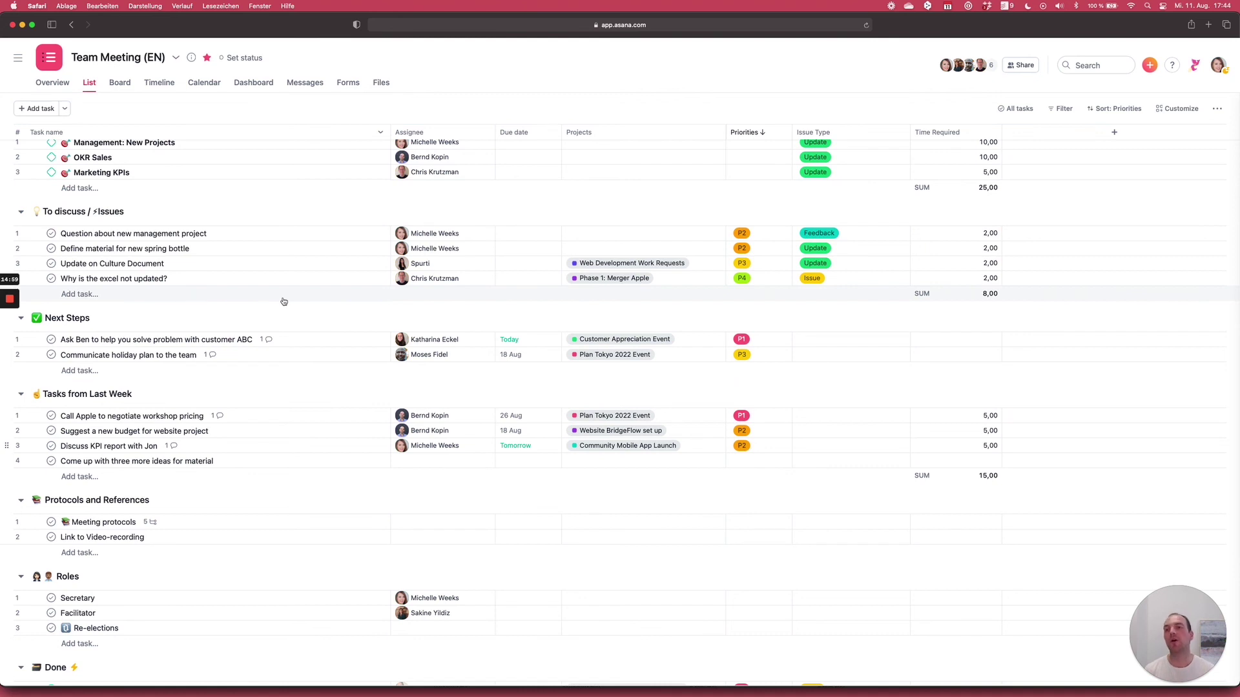
pyautogui.scroll(1, 284, 301)
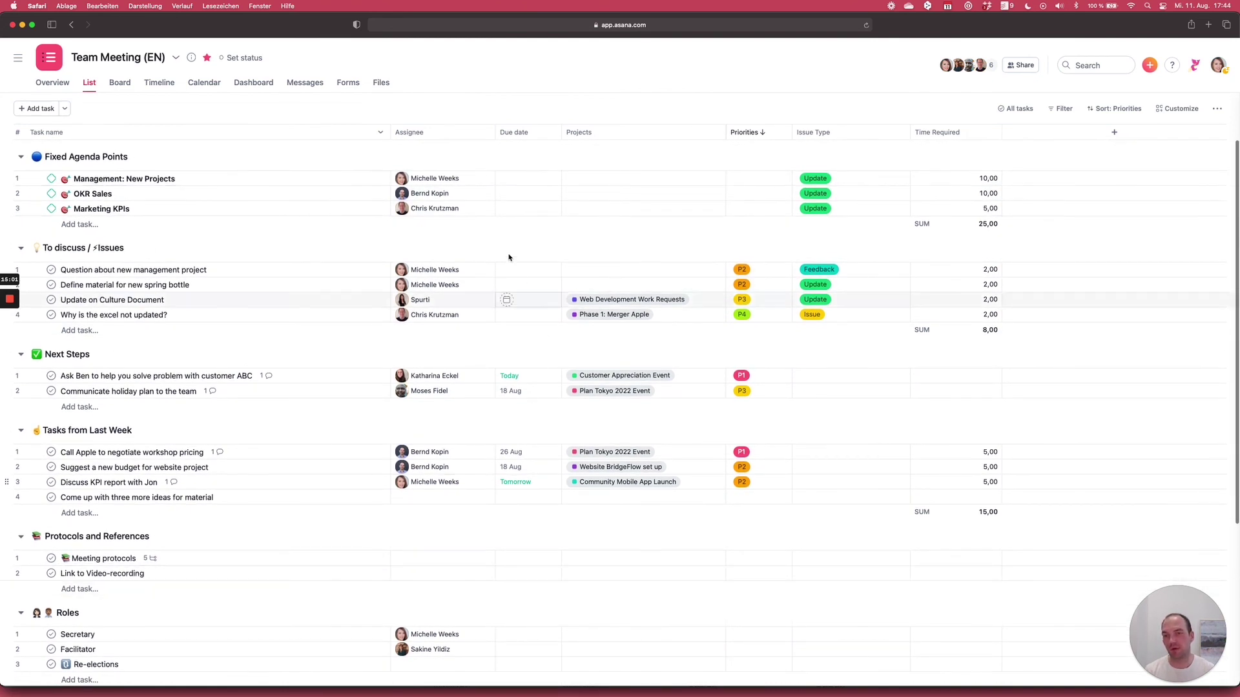